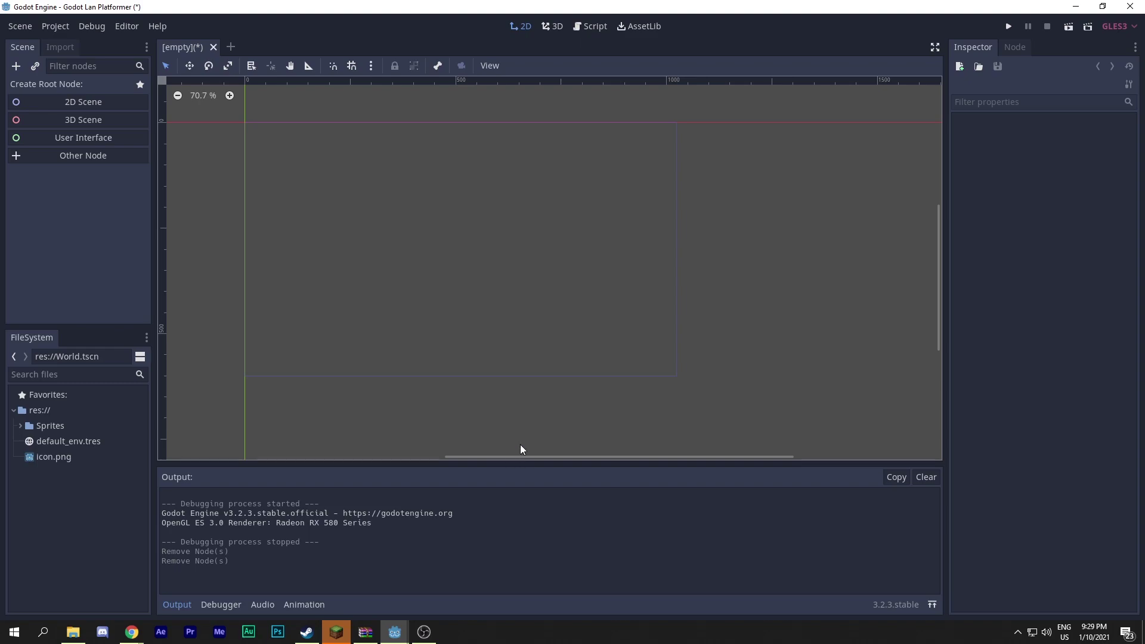
Widen the scene and file panels in the editor layout
{"action": "scroll", "coordinate": [417, 251], "scroll_direction": "left", "scroll_amount": 1}
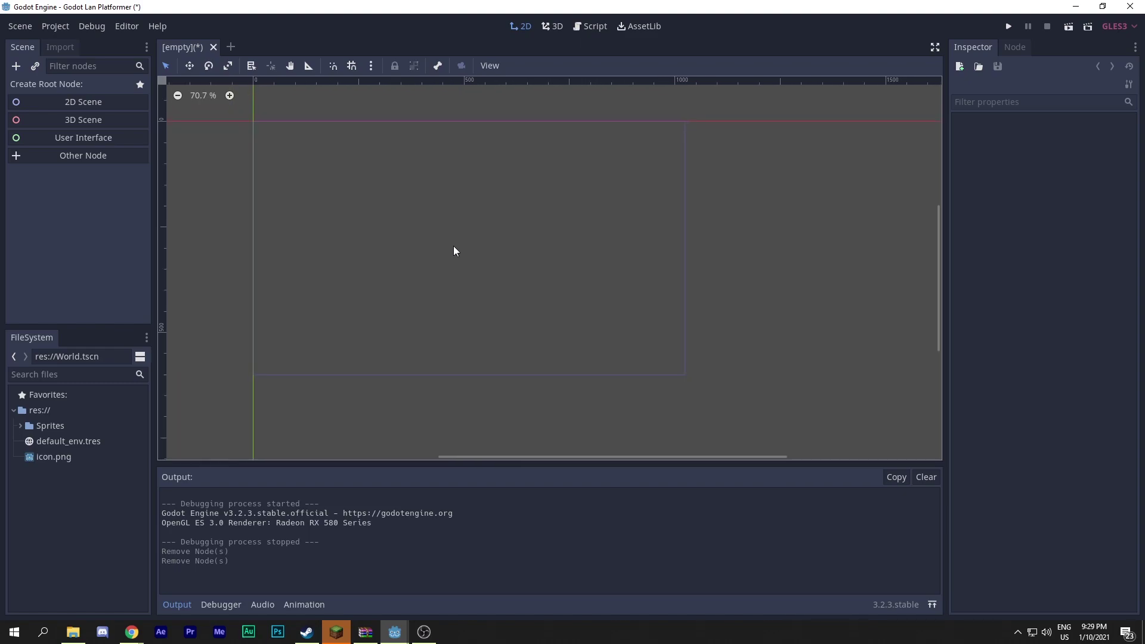
{"action": "scroll", "coordinate": [407, 259], "scroll_direction": "left", "scroll_amount": 5}
{"action": "scroll", "coordinate": [539, 284], "scroll_direction": "right", "scroll_amount": 6}
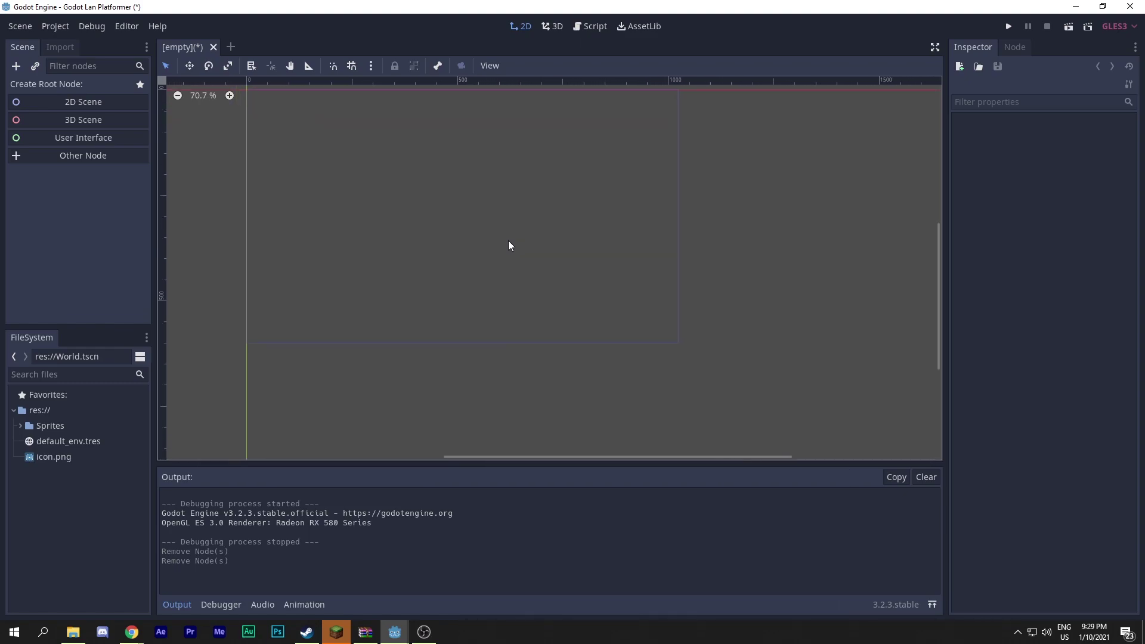
{"action": "scroll", "coordinate": [509, 245], "scroll_direction": "down", "scroll_amount": 2}
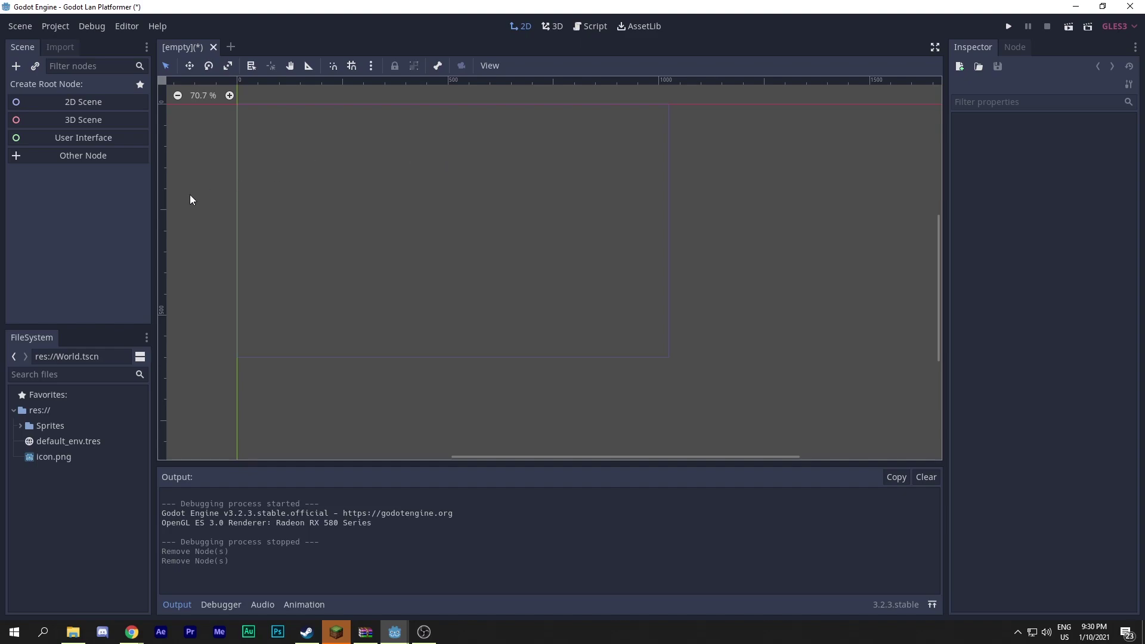
{"action": "left_click_drag", "start_coordinate": [160, 204], "coordinate": [200, 216]}
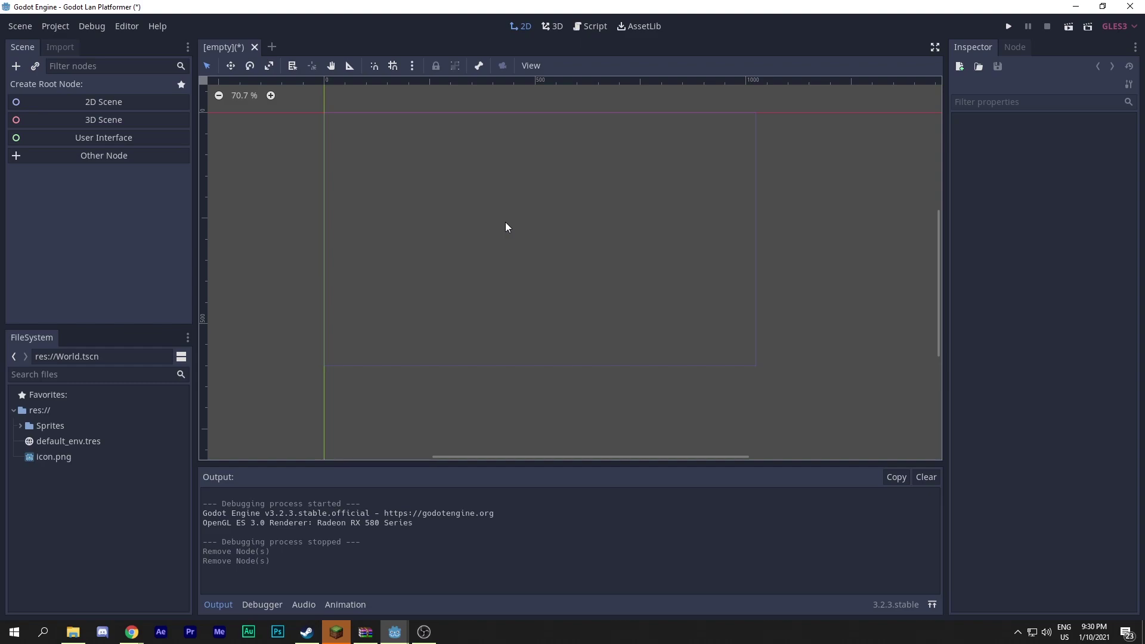
Create a 2D scene root named World and save it as World.tscn
{"action": "left_click", "coordinate": [55, 100]}
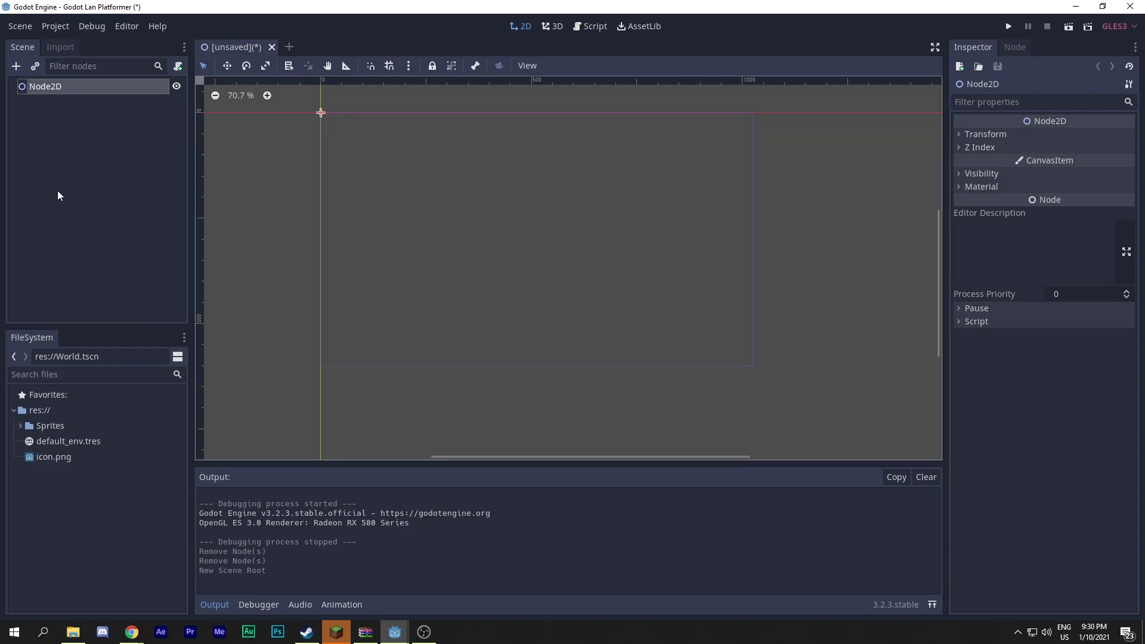
{"action": "key", "text": "ctrl+z"}
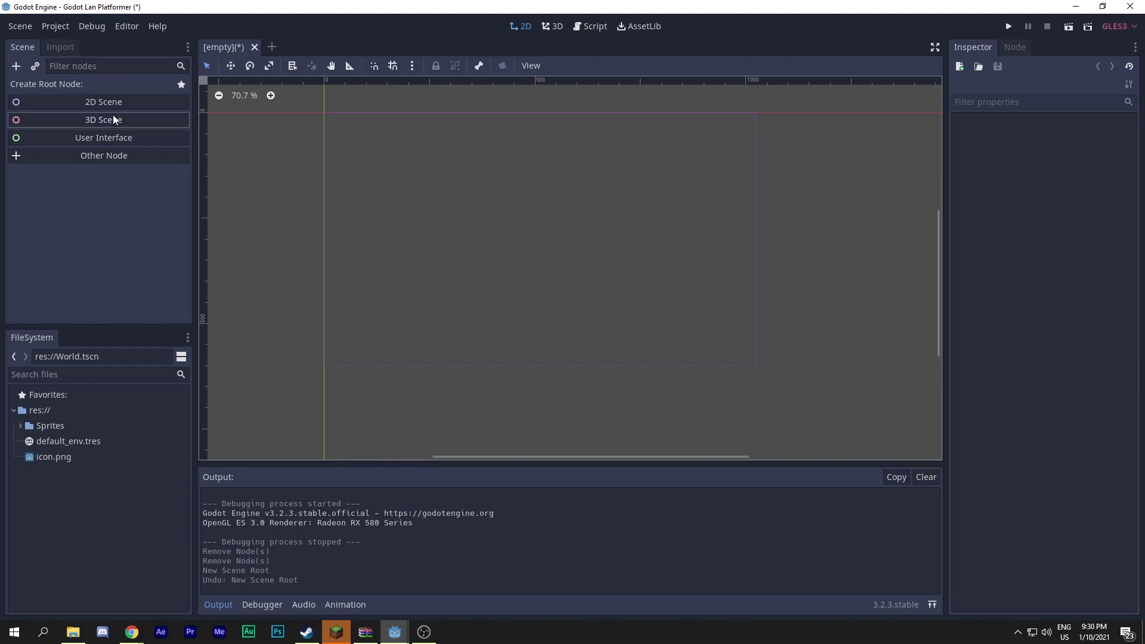
{"action": "left_click", "coordinate": [92, 100]}
{"action": "double_click", "coordinate": [44, 87]}
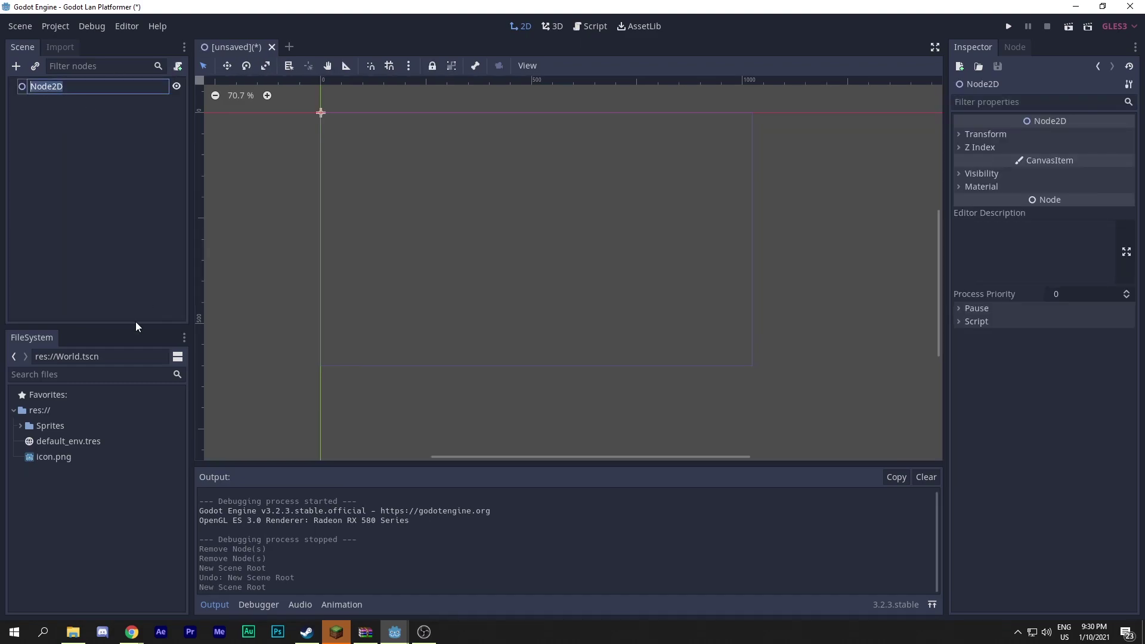
{"action": "type", "text": "World"}
{"action": "key", "text": "Return"}
{"action": "key", "text": "ctrl+s"}
{"action": "key", "text": "Return"}
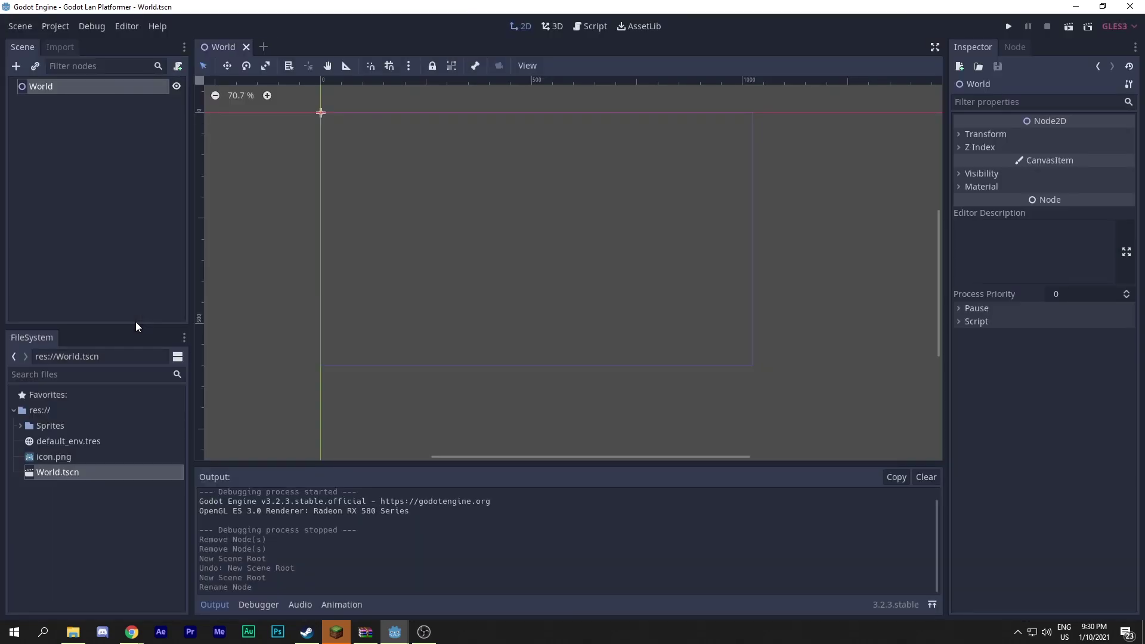
Make a new scene with a Node2D root named Player, save it as Player.tscn, return to World
{"action": "left_click", "coordinate": [281, 156]}
{"action": "left_click", "coordinate": [263, 47]}
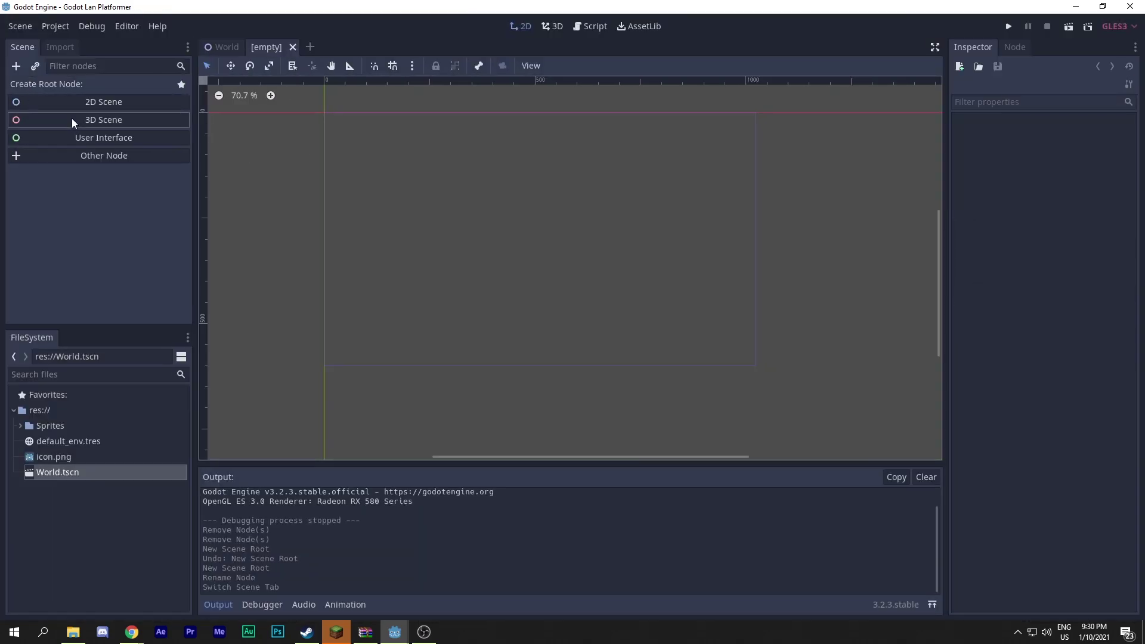
{"action": "left_click", "coordinate": [71, 105]}
{"action": "key", "text": "ctrl+shift+a"}
{"action": "key", "text": "Escape"}
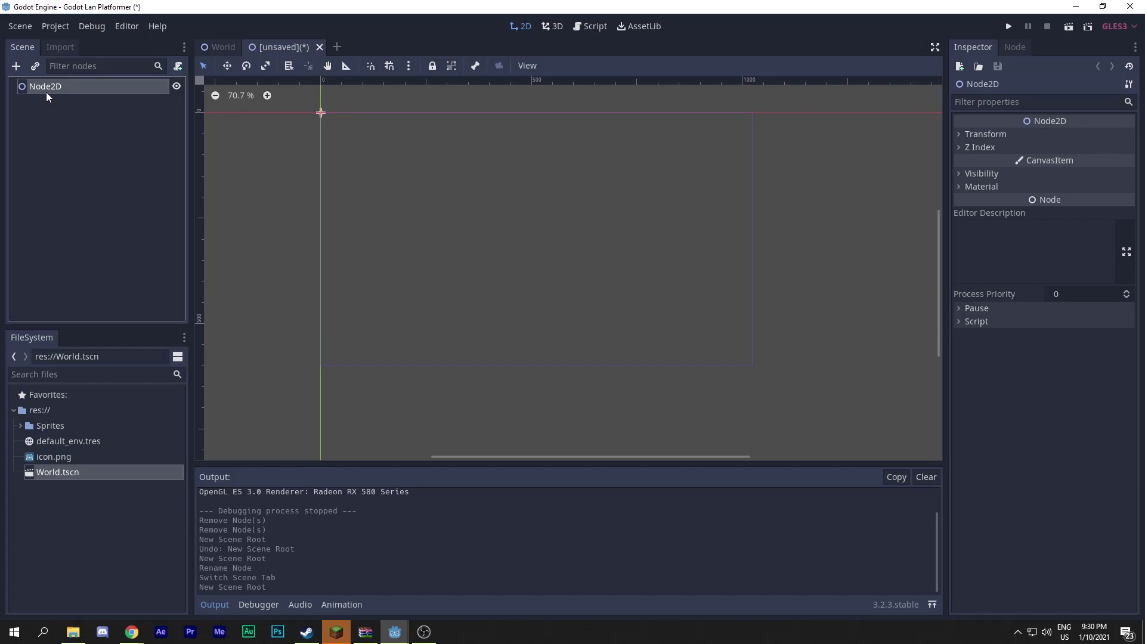
{"action": "key", "text": "F2"}
{"action": "key", "text": "BackSpace"}
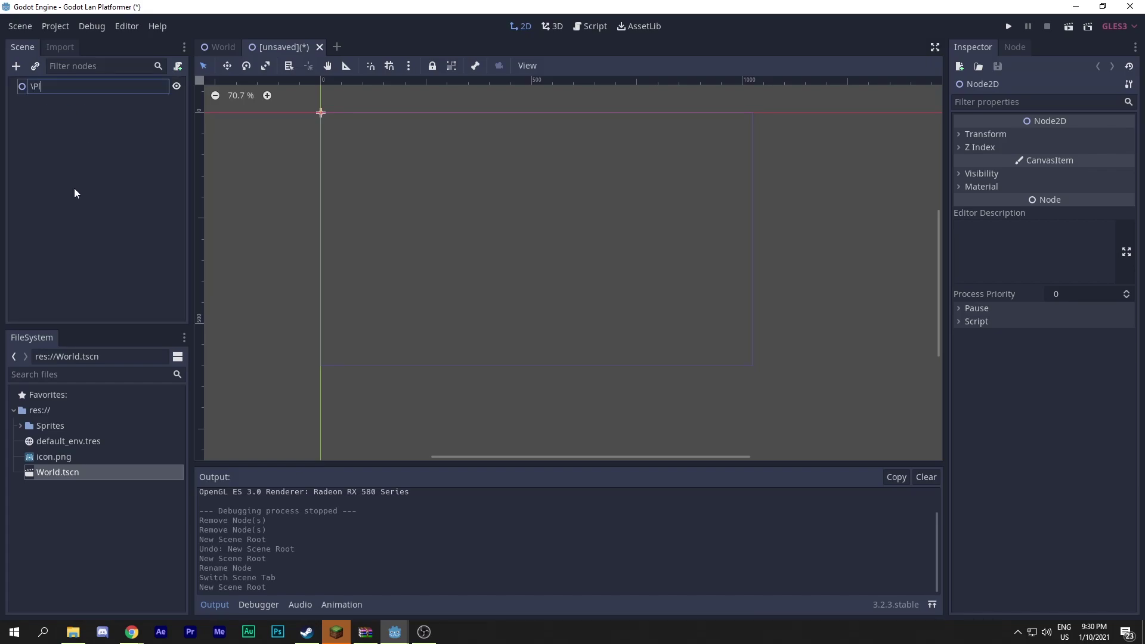
{"action": "type", "text": "Player"}
{"action": "key", "text": "Return"}
{"action": "key", "text": "ctrl+s"}
{"action": "left_click", "coordinate": [424, 530]}
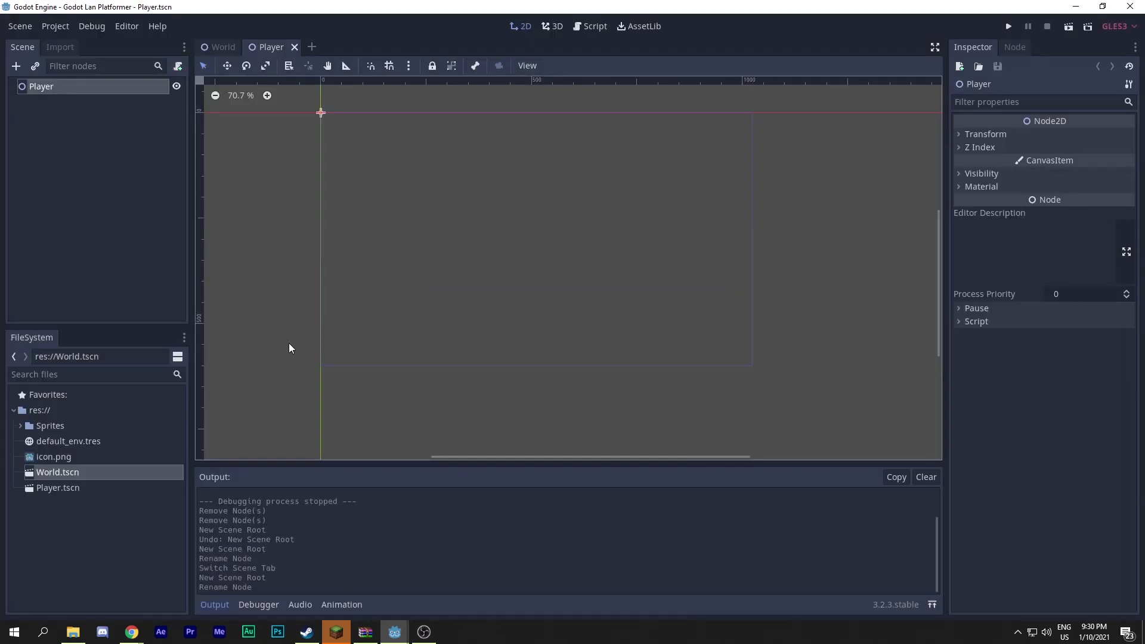
{"action": "left_click", "coordinate": [215, 48]}
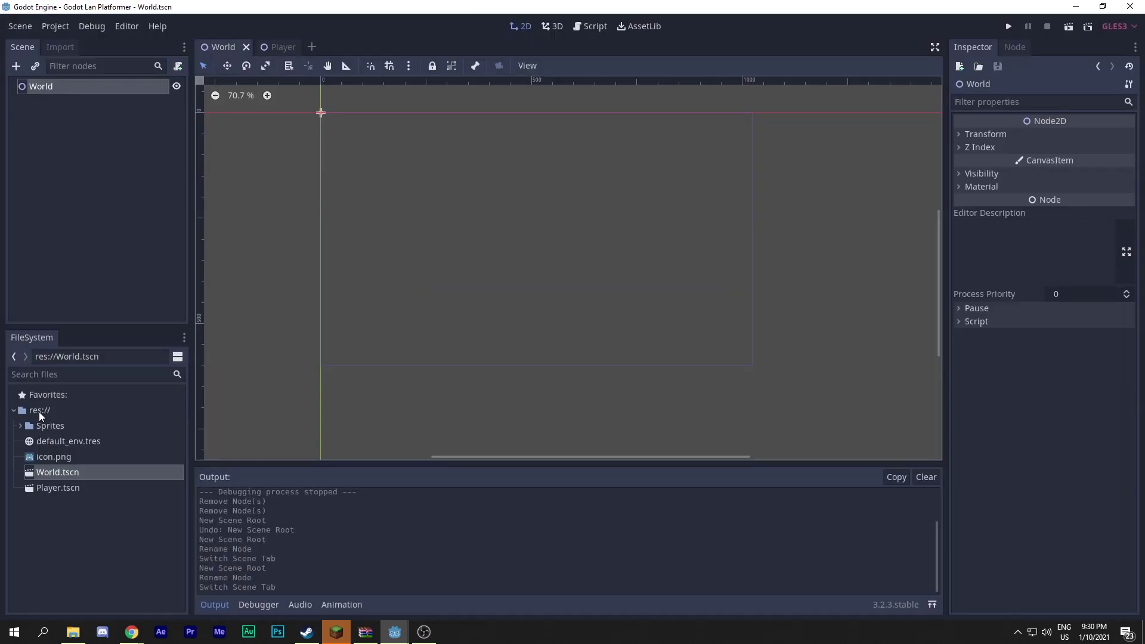
Instance Player.tscn under World, then delete that Player node again
{"action": "left_click", "coordinate": [34, 66]}
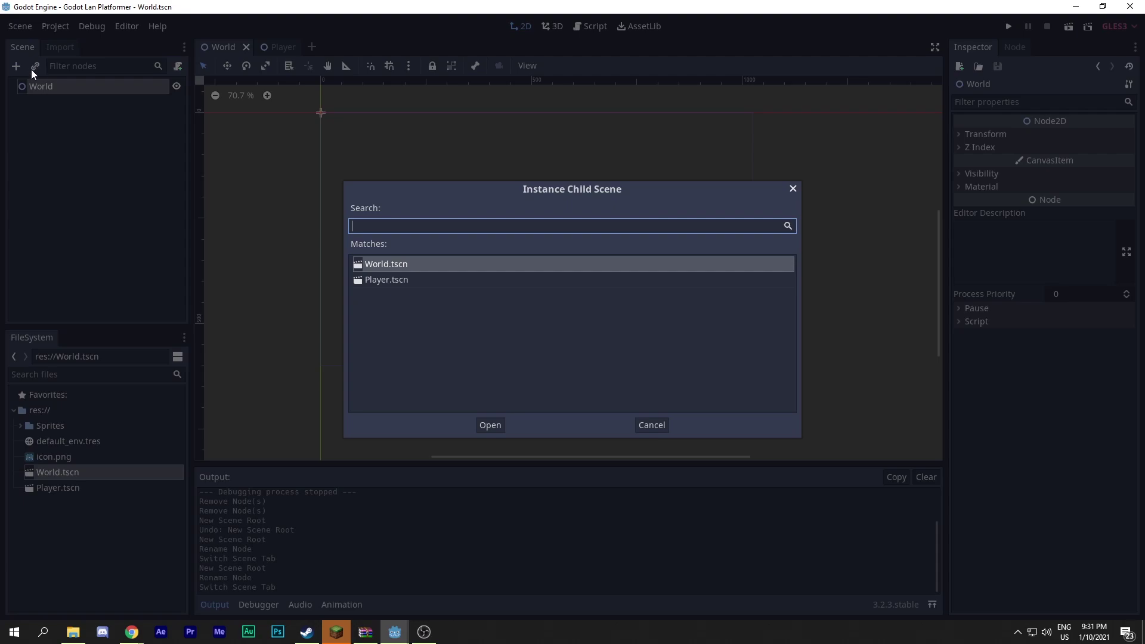
{"action": "double_click", "coordinate": [385, 279]}
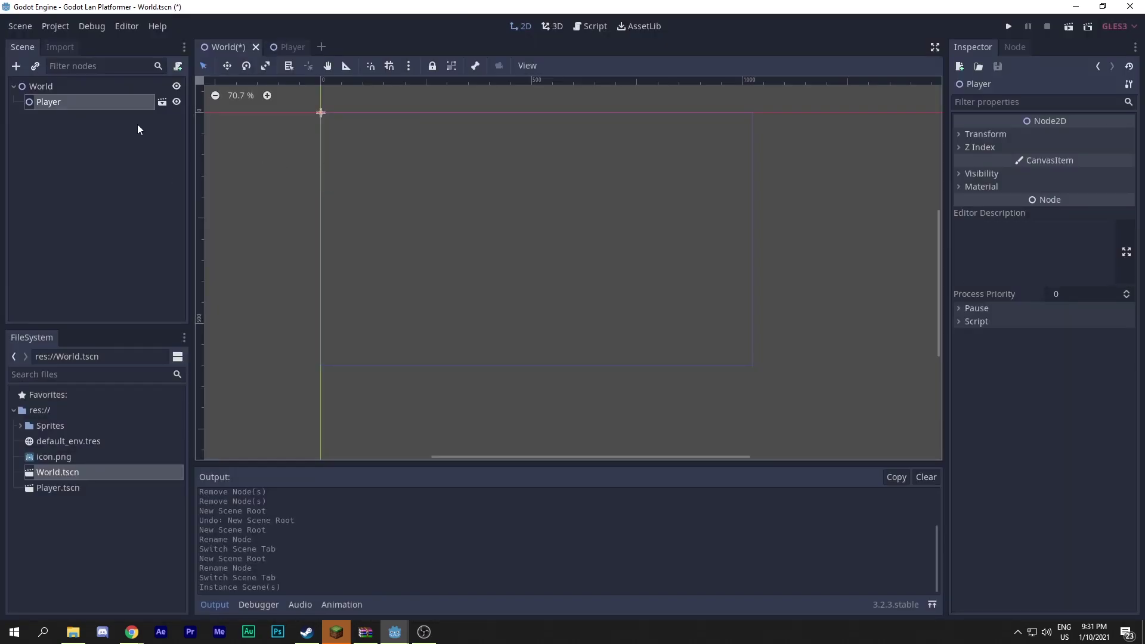
{"action": "key", "text": "Delete"}
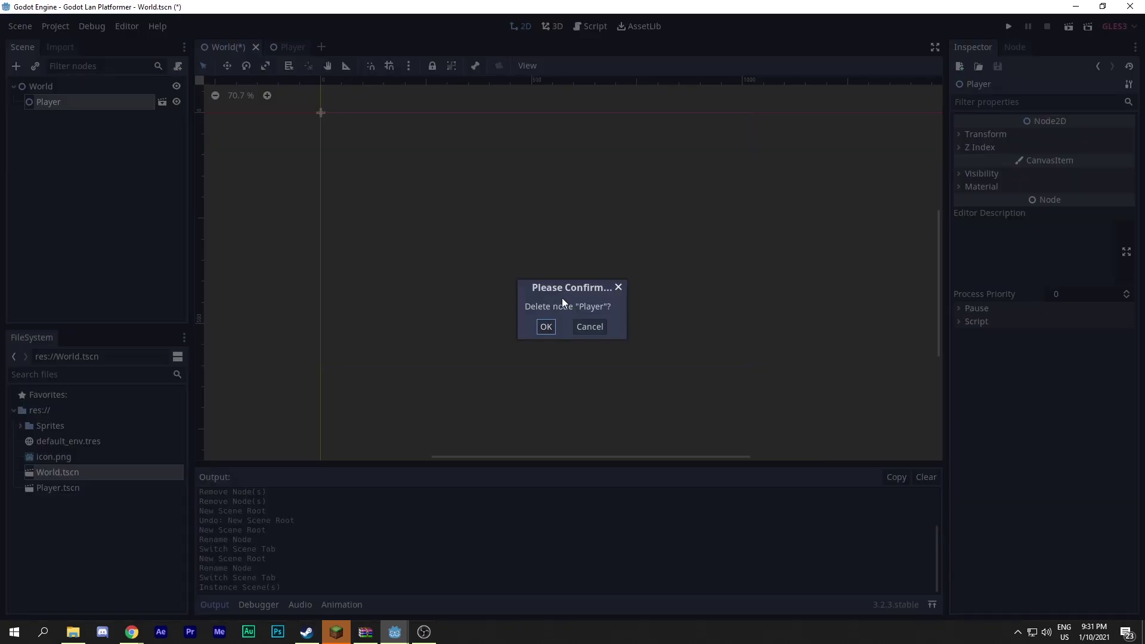
{"action": "left_click", "coordinate": [547, 326]}
Permanently remove Player.tscn from the project and open a new Chrome window
{"action": "left_click", "coordinate": [62, 488]}
{"action": "key", "text": "Delete"}
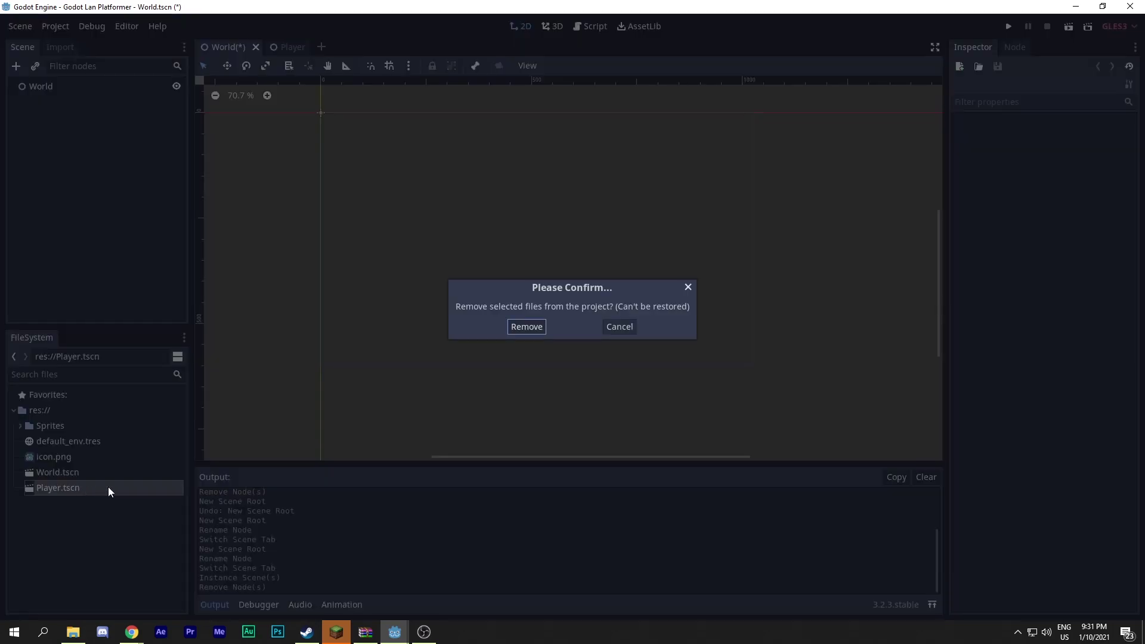
{"action": "left_click", "coordinate": [519, 327]}
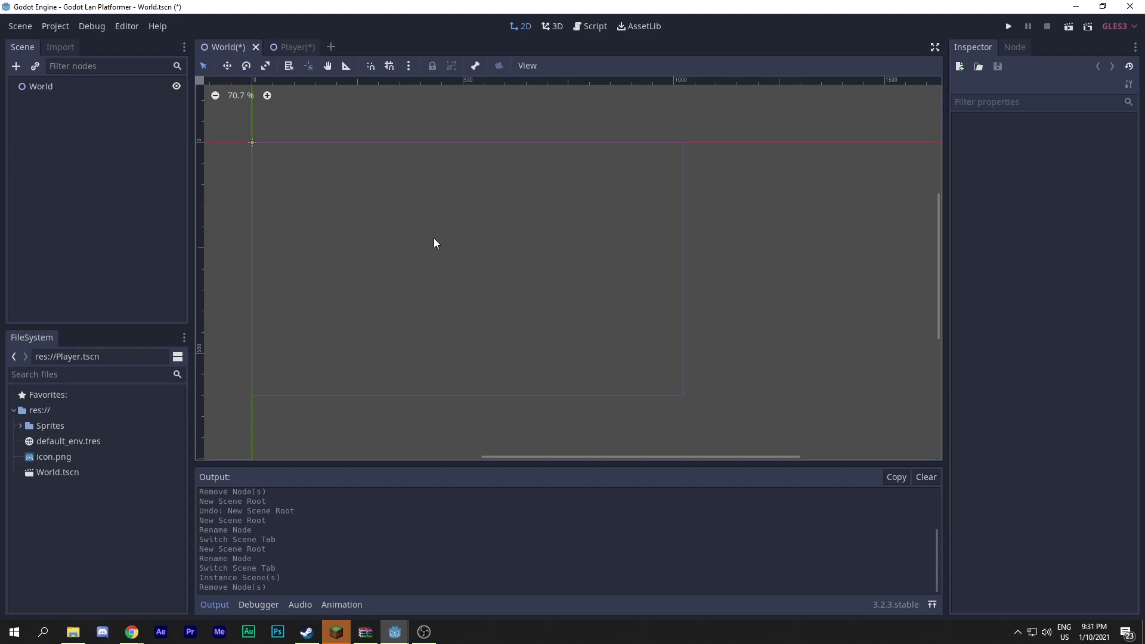
{"action": "mouse_move", "coordinate": [130, 637]}
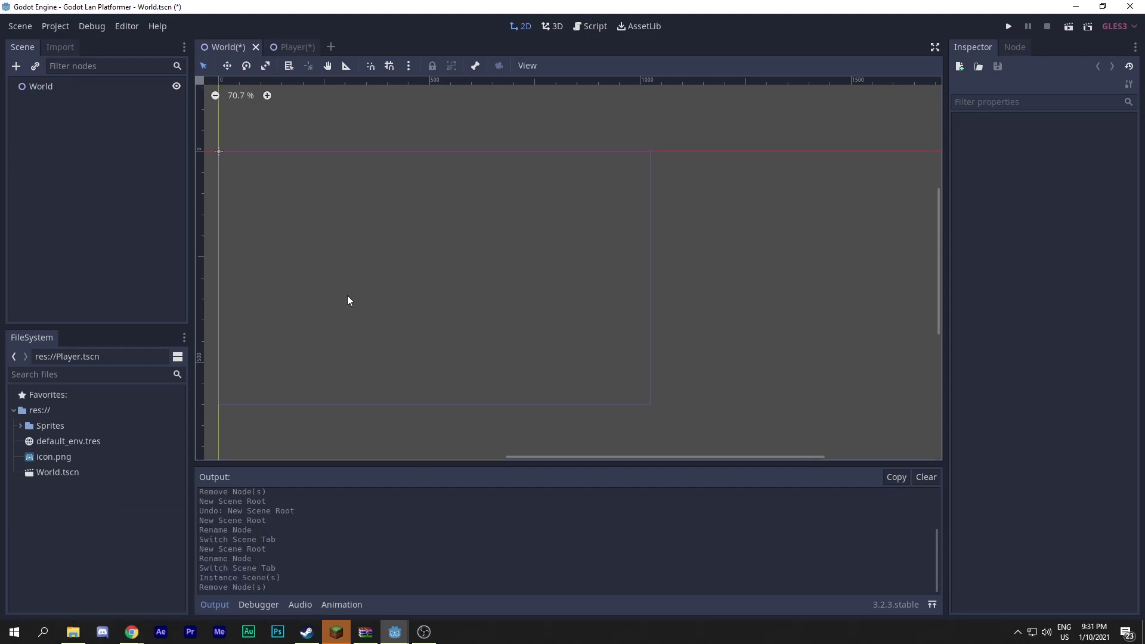
{"action": "middle_click", "coordinate": [132, 632]}
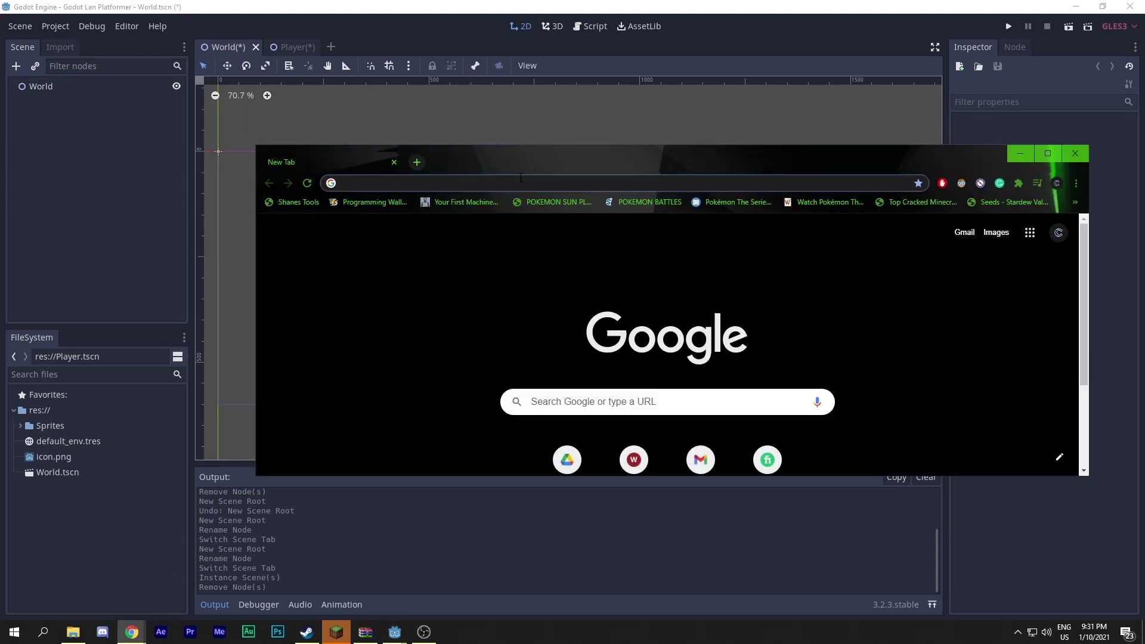
Load gameart2d.com, browse its Freebies sprites and tilesets maximized, then close the browser
{"action": "left_click", "coordinate": [505, 180]}
{"action": "type", "text": "gamea"}
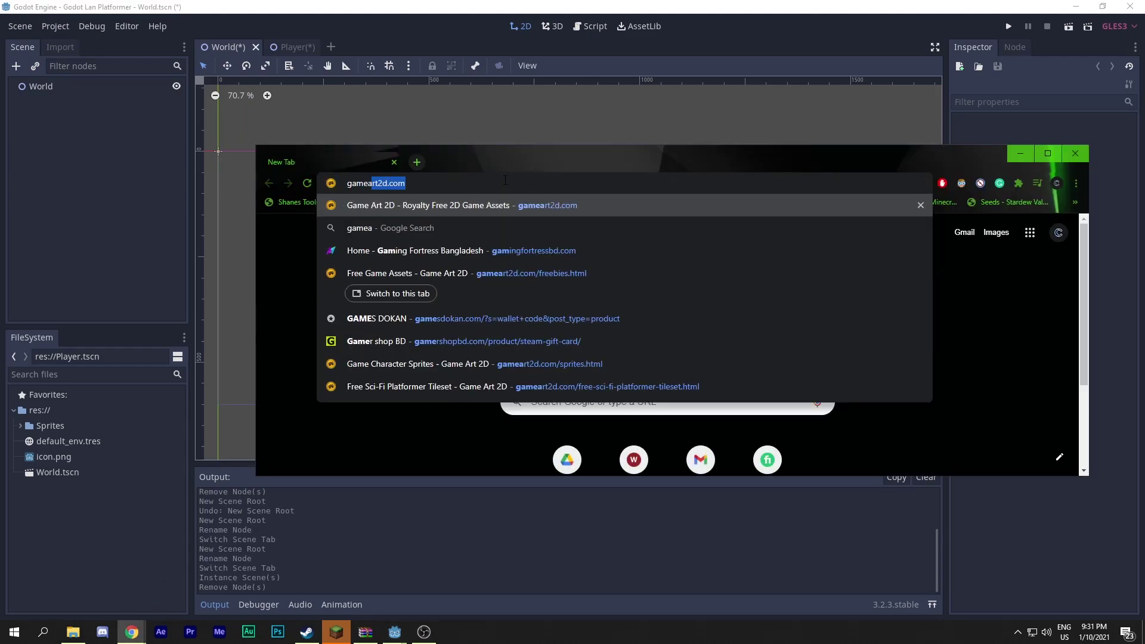
{"action": "key", "text": "Return"}
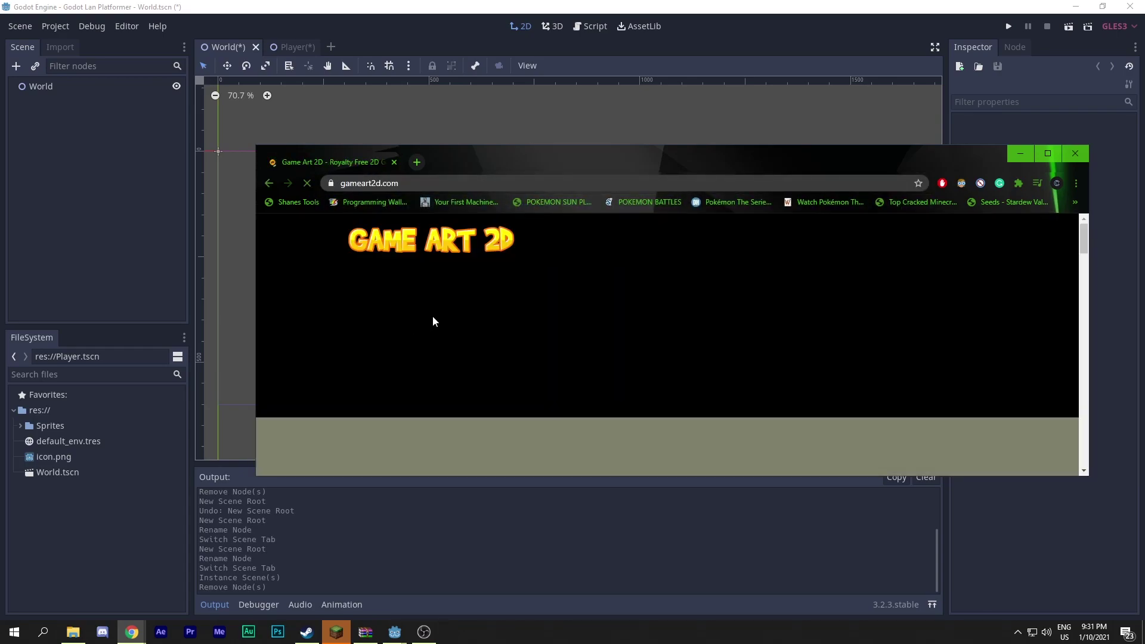
{"action": "left_click", "coordinate": [1047, 154]}
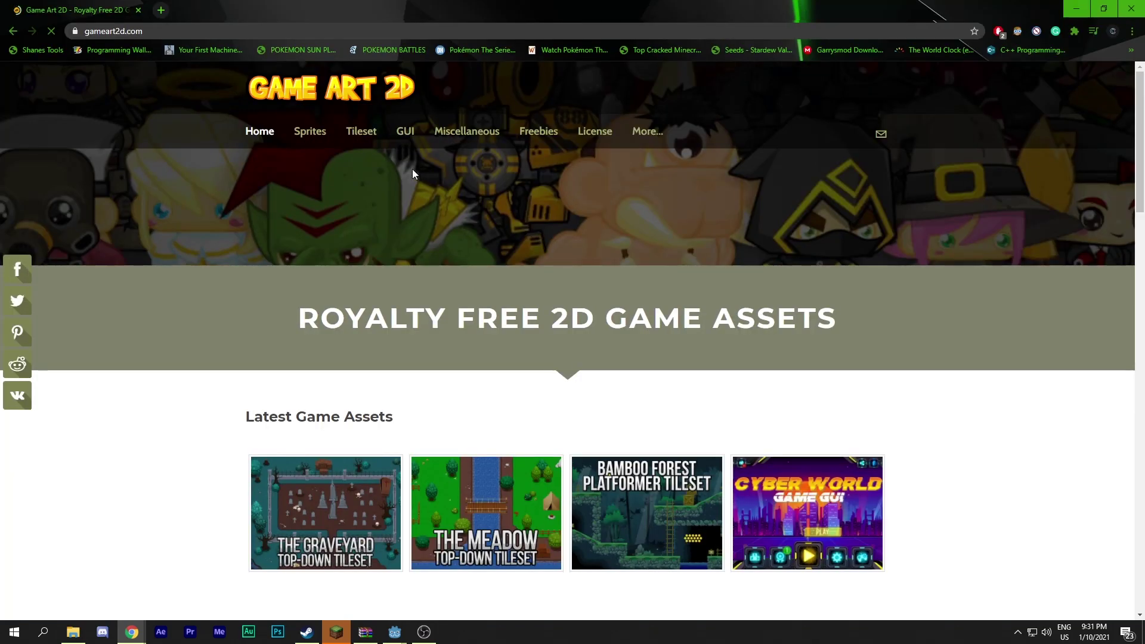
{"action": "left_click", "coordinate": [538, 131]}
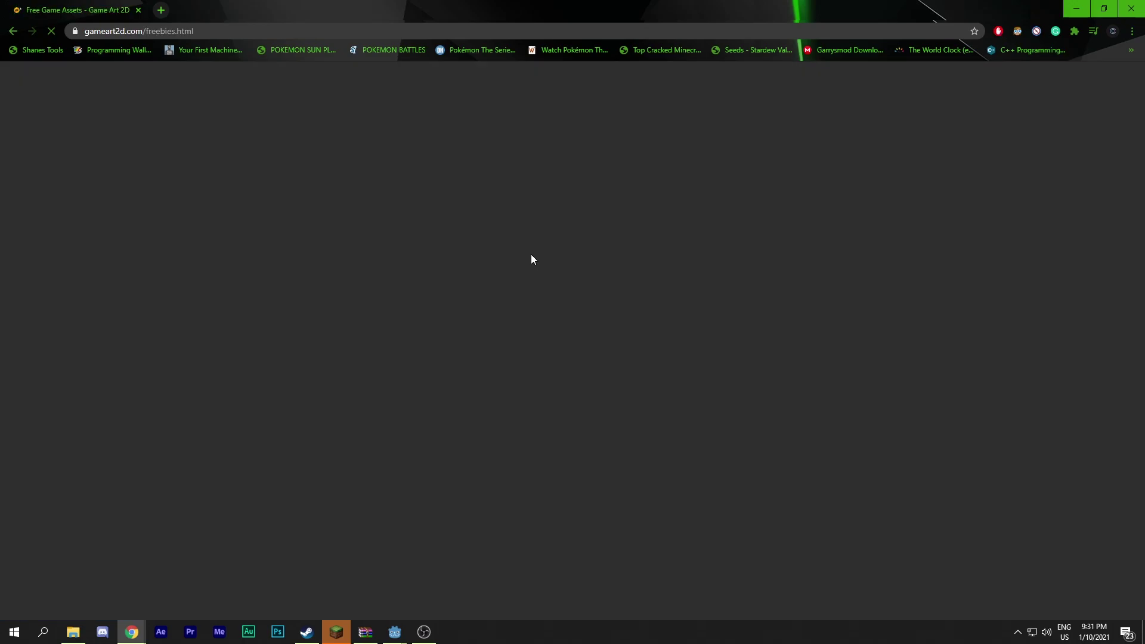
{"action": "scroll", "coordinate": [532, 259], "scroll_direction": "down", "scroll_amount": 15}
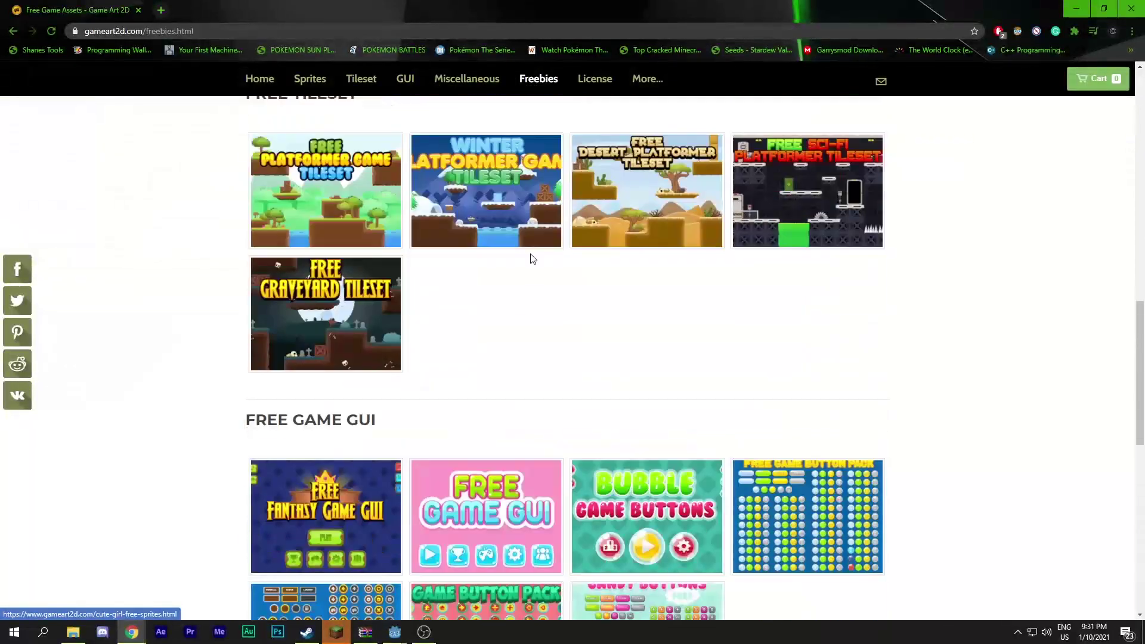
{"action": "scroll", "coordinate": [295, 239], "scroll_direction": "up", "scroll_amount": 3}
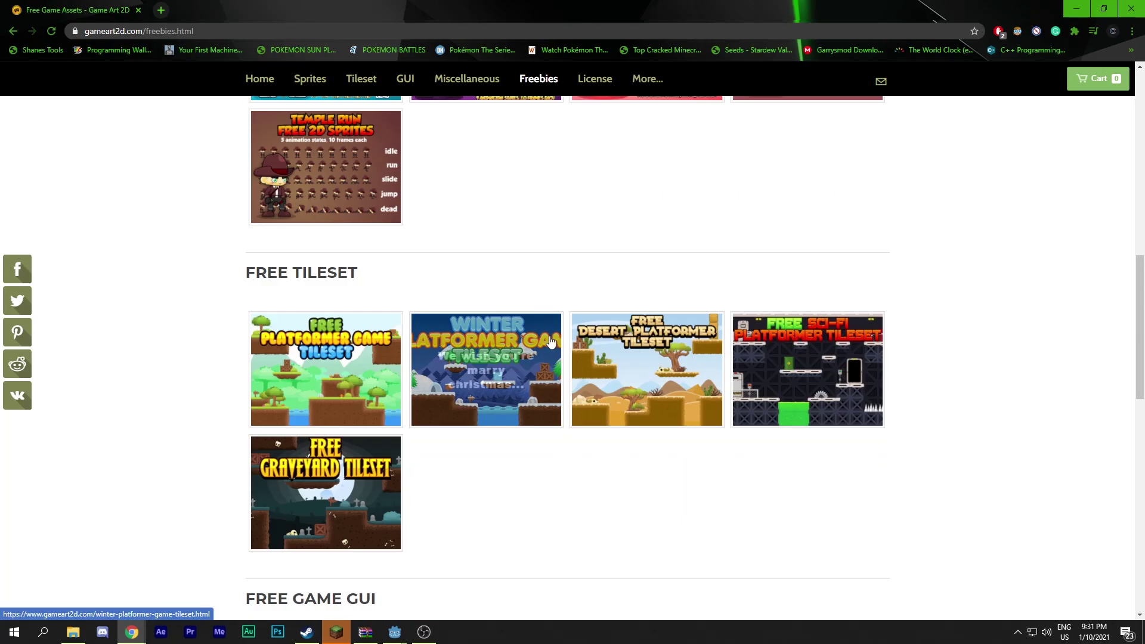
{"action": "scroll", "coordinate": [504, 360], "scroll_direction": "up", "scroll_amount": 8}
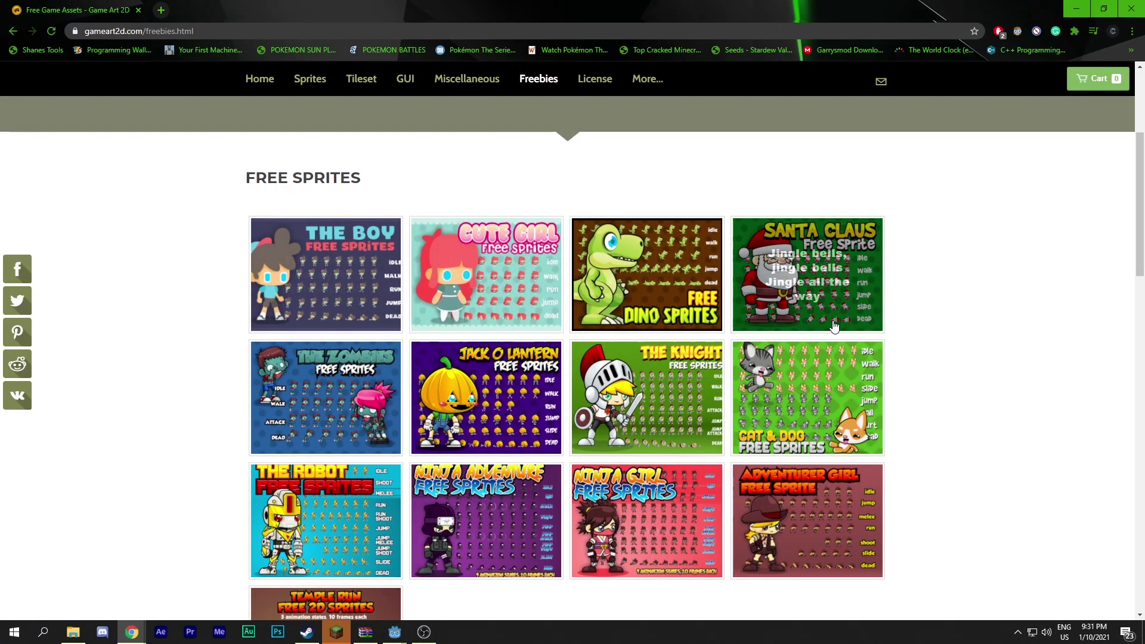
{"action": "scroll", "coordinate": [435, 274], "scroll_direction": "down", "scroll_amount": 6}
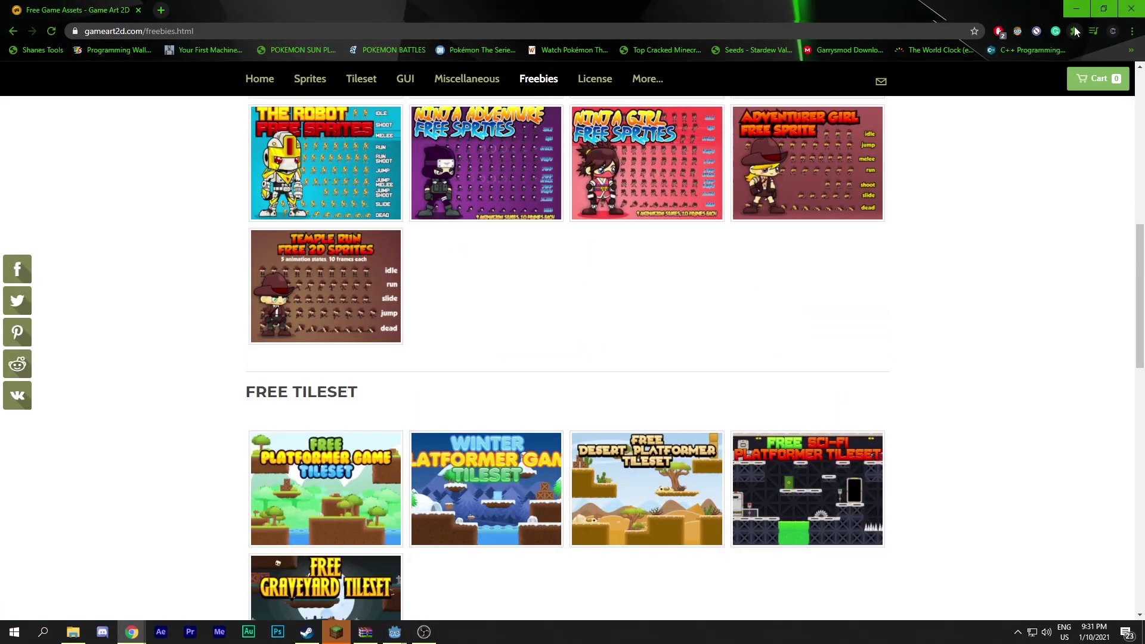
{"action": "left_click", "coordinate": [1131, 10]}
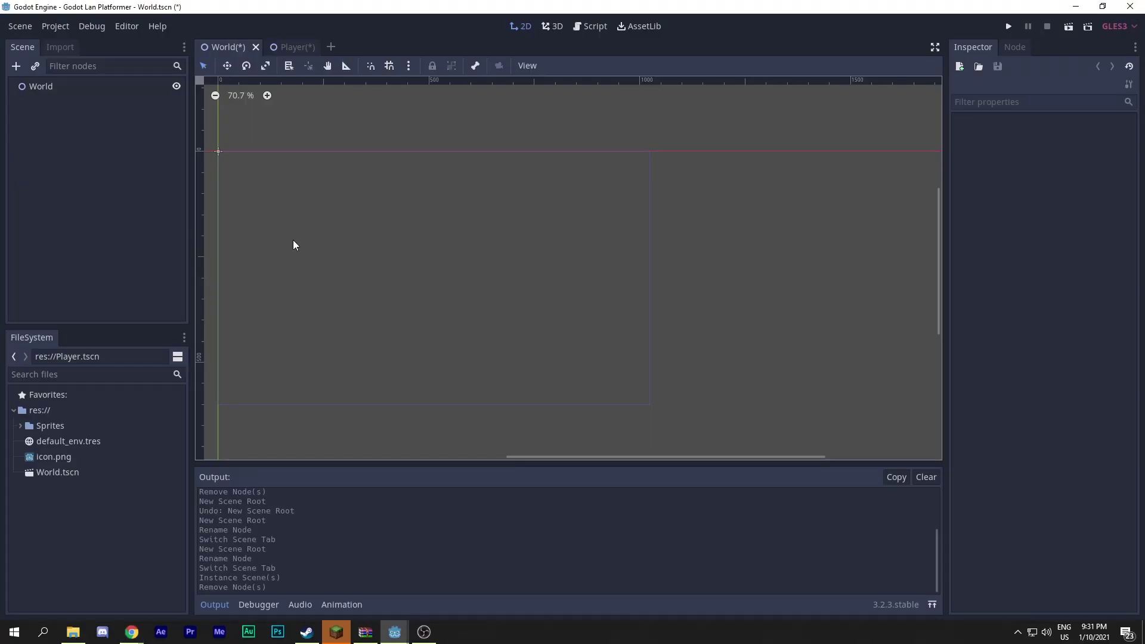
Bring the world origin into view and close the Player scene, discarding its changes
{"action": "middle_click_drag", "start_coordinate": [348, 197], "coordinate": [421, 237]}
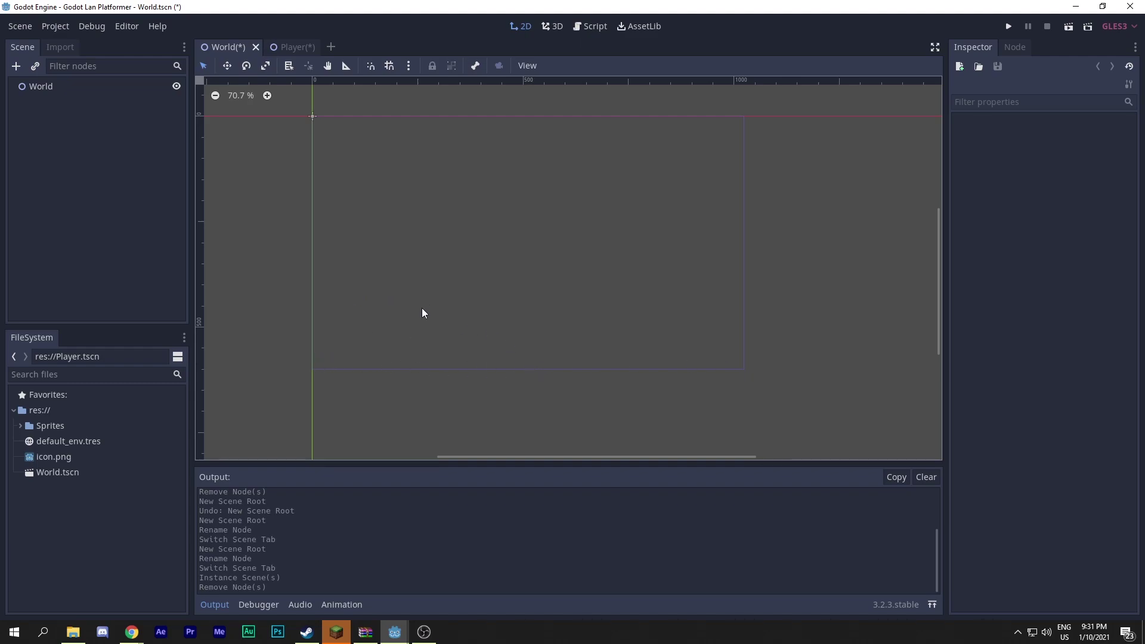
{"action": "left_click", "coordinate": [292, 46]}
{"action": "left_click", "coordinate": [313, 47]}
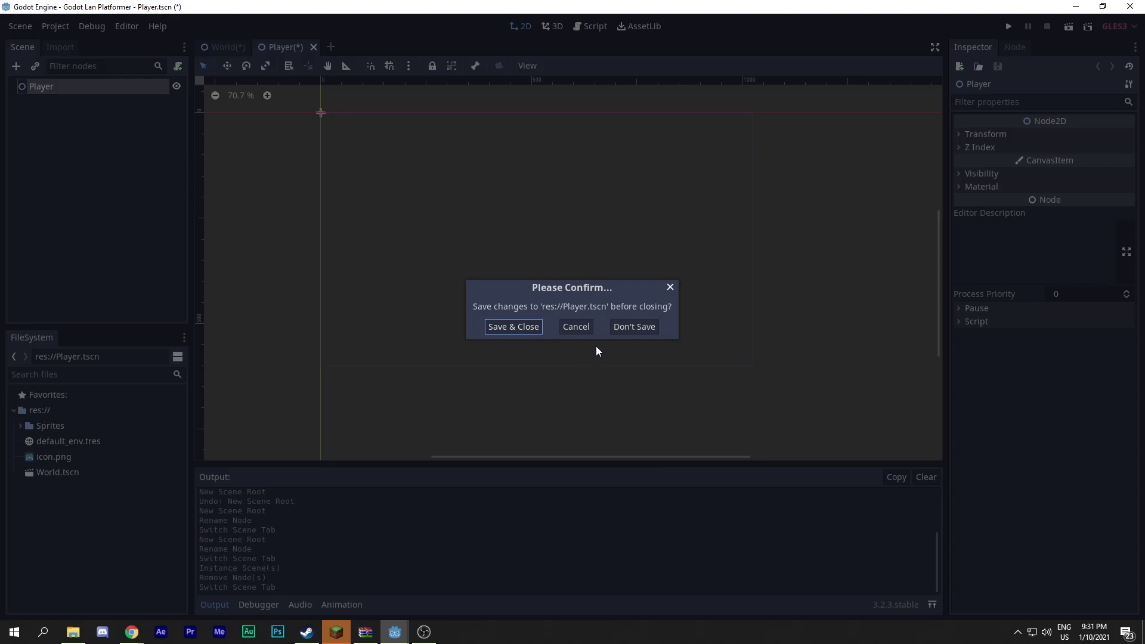
{"action": "left_click", "coordinate": [632, 325]}
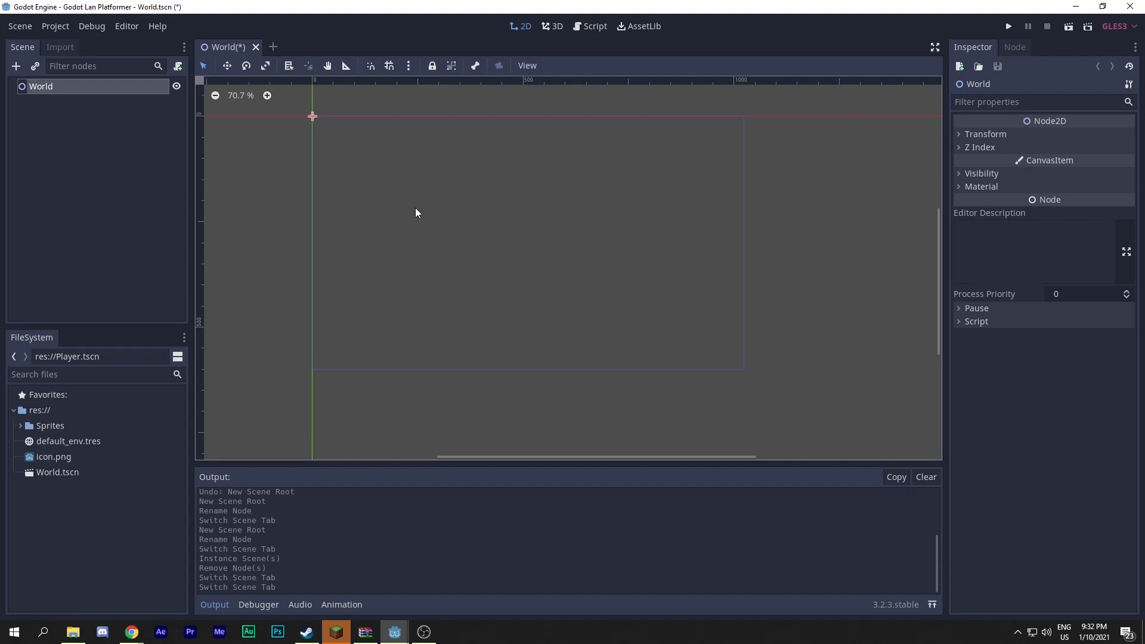
Search Google for 'spritesheets' in a maximized window and browse the image results
{"action": "middle_click", "coordinate": [144, 631]}
{"action": "type", "text": "spr"}
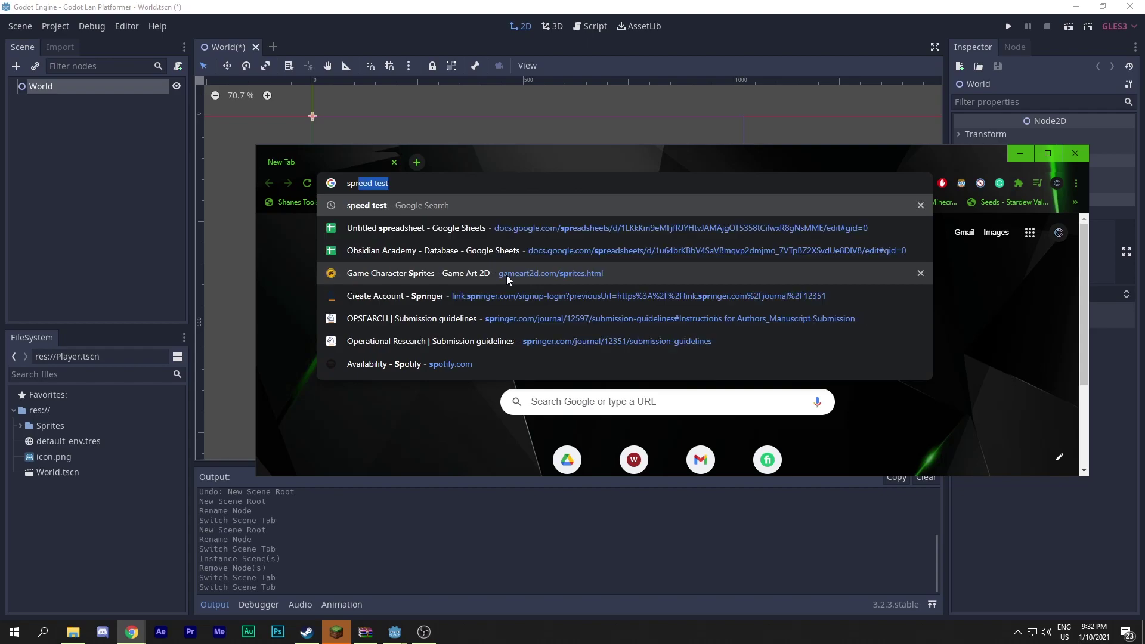
{"action": "type", "text": "itesheets"}
{"action": "key", "text": "Return"}
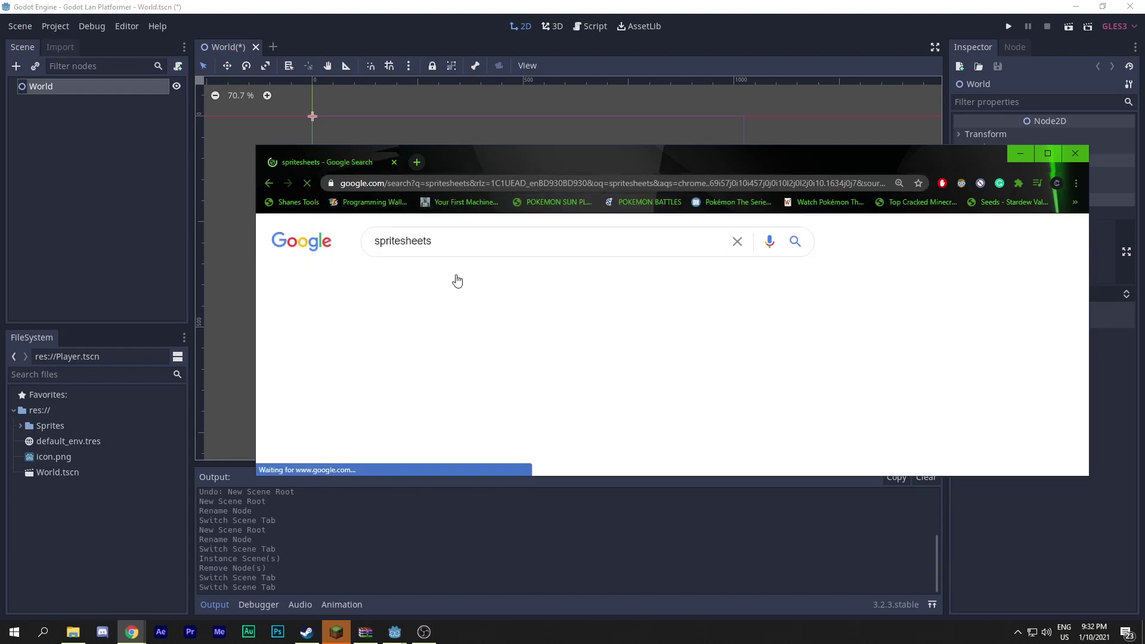
{"action": "left_click", "coordinate": [1047, 153]}
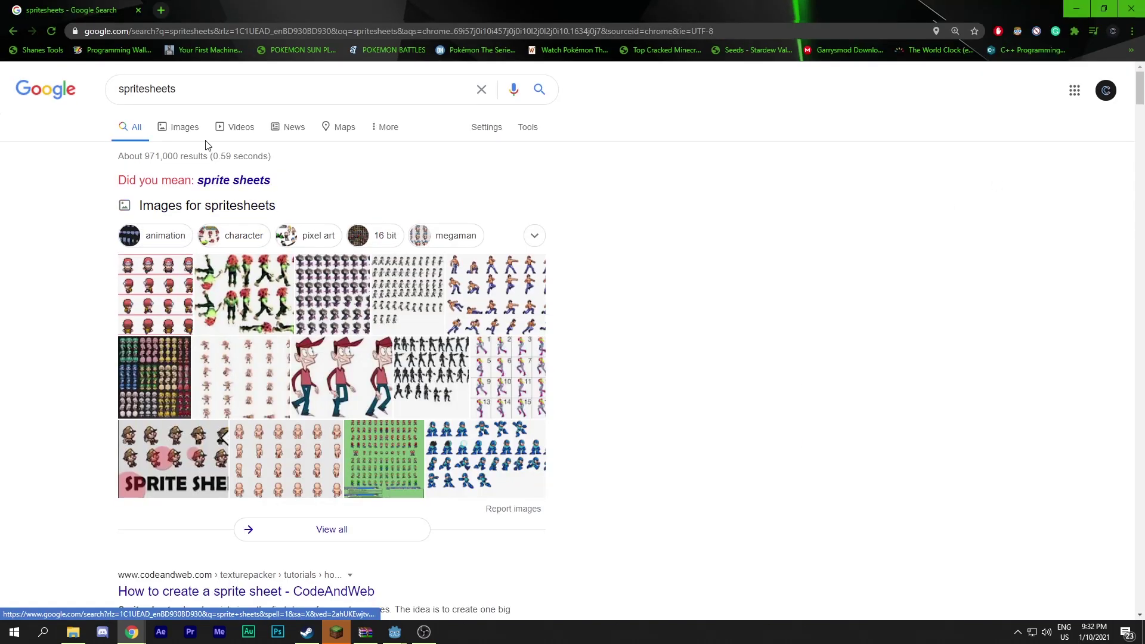
{"action": "left_click", "coordinate": [182, 124]}
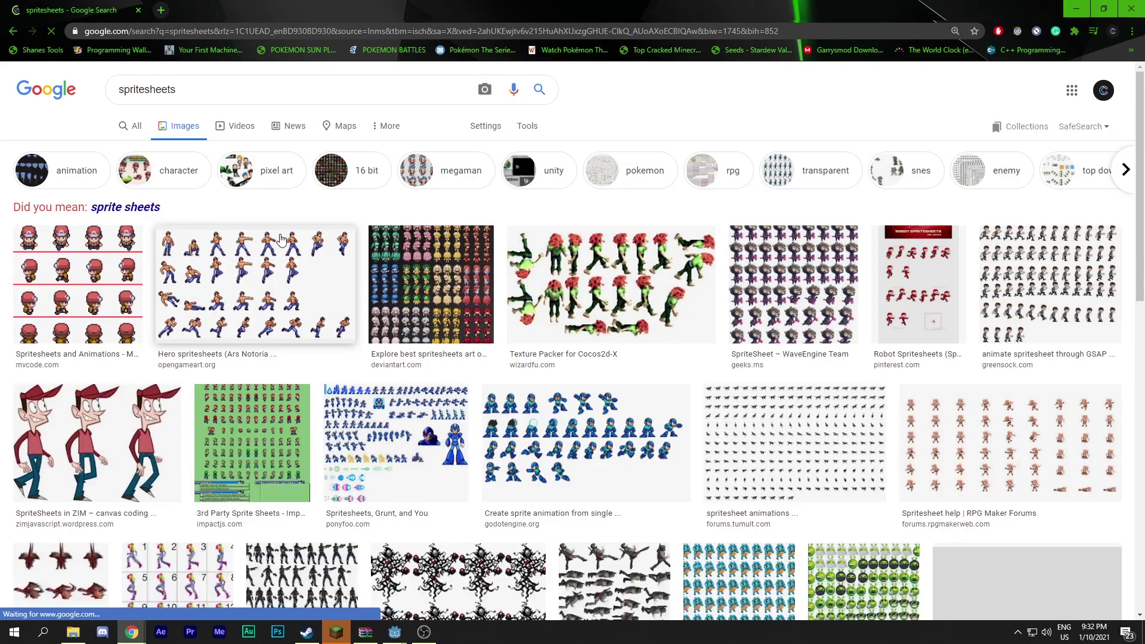
{"action": "scroll", "coordinate": [561, 323], "scroll_direction": "down", "scroll_amount": 10}
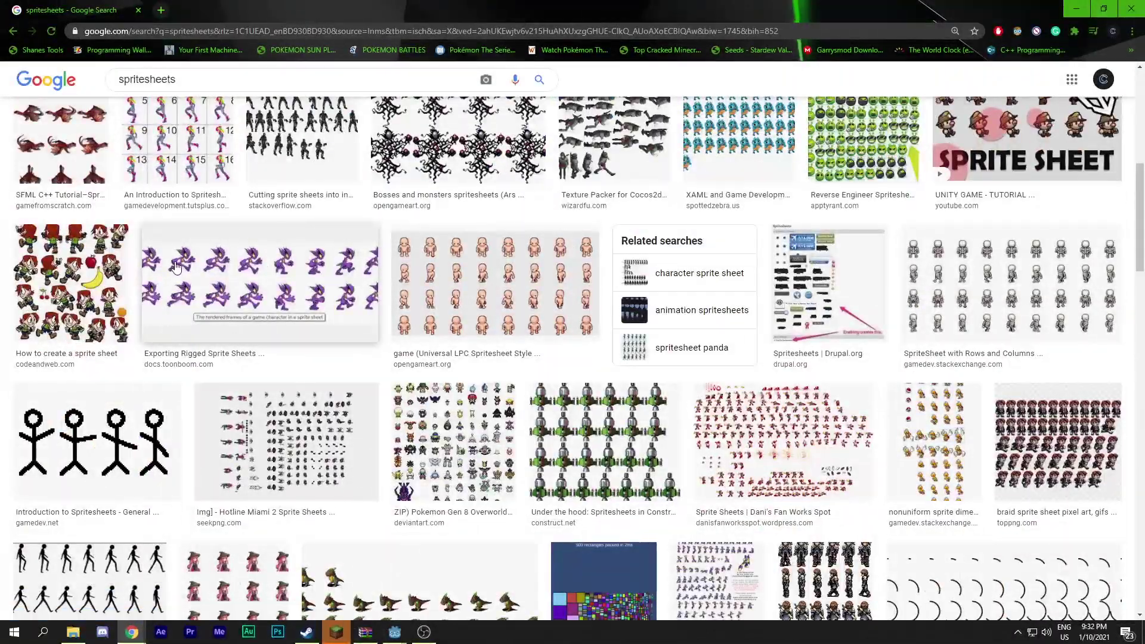
{"action": "scroll", "coordinate": [181, 266], "scroll_direction": "down", "scroll_amount": 3}
{"action": "scroll", "coordinate": [182, 267], "scroll_direction": "down", "scroll_amount": 5}
{"action": "scroll", "coordinate": [182, 267], "scroll_direction": "up", "scroll_amount": 20}
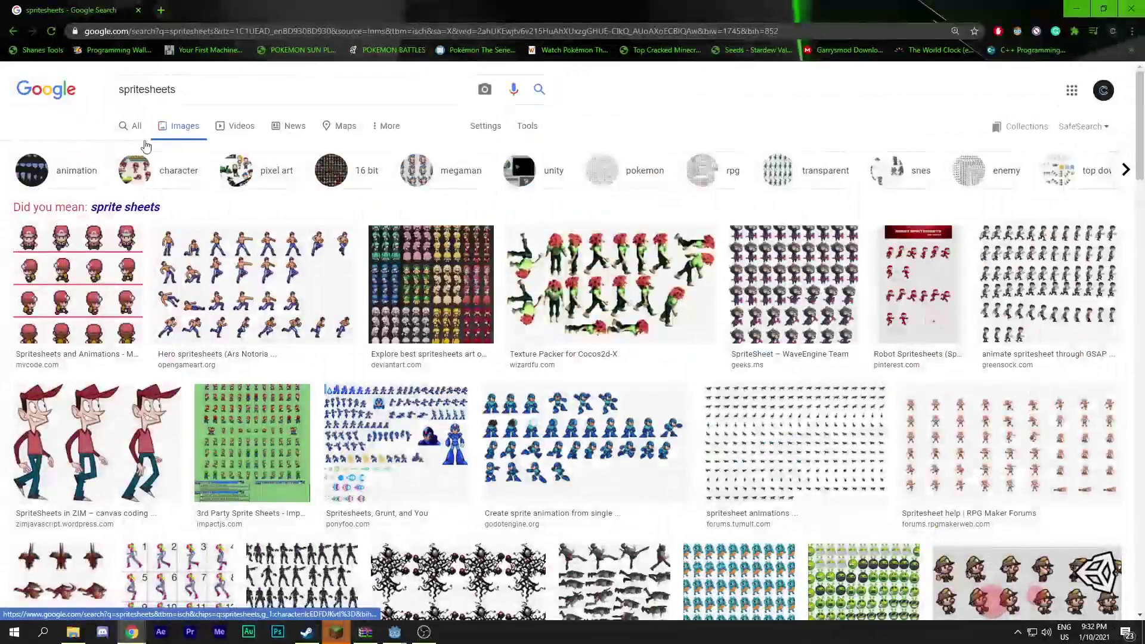
Refine the image search to 'spritesheets rpg' and scroll the results
{"action": "left_click", "coordinate": [247, 79]}
{"action": "type", "text": "rpg"}
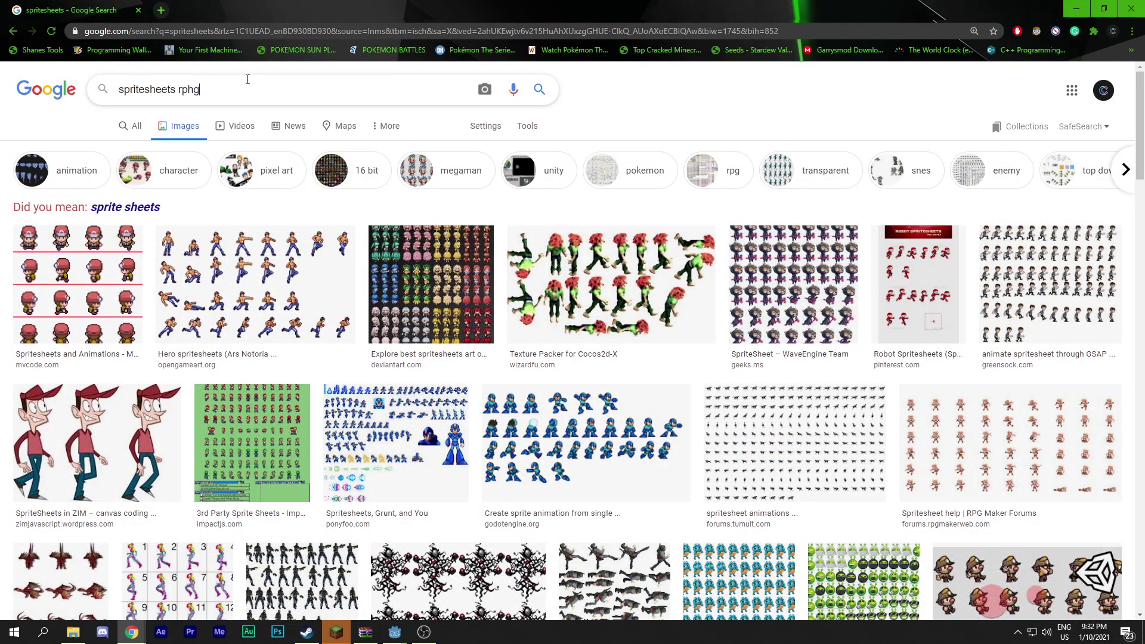
{"action": "key", "text": "Return"}
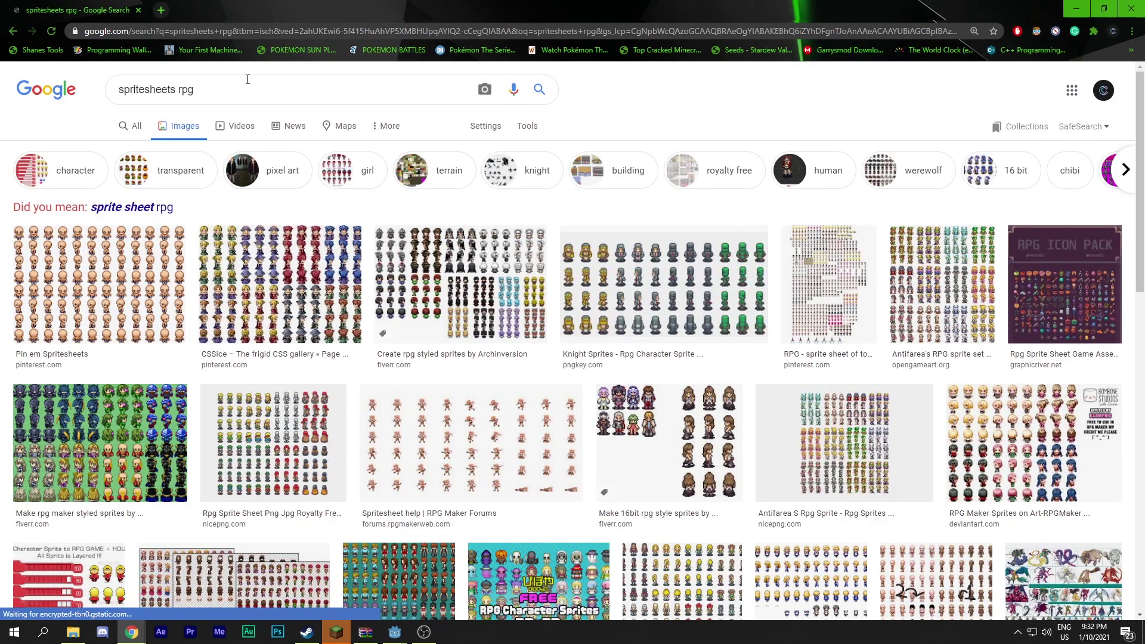
{"action": "scroll", "coordinate": [321, 275], "scroll_direction": "down", "scroll_amount": 8}
{"action": "scroll", "coordinate": [320, 275], "scroll_direction": "down", "scroll_amount": 10}
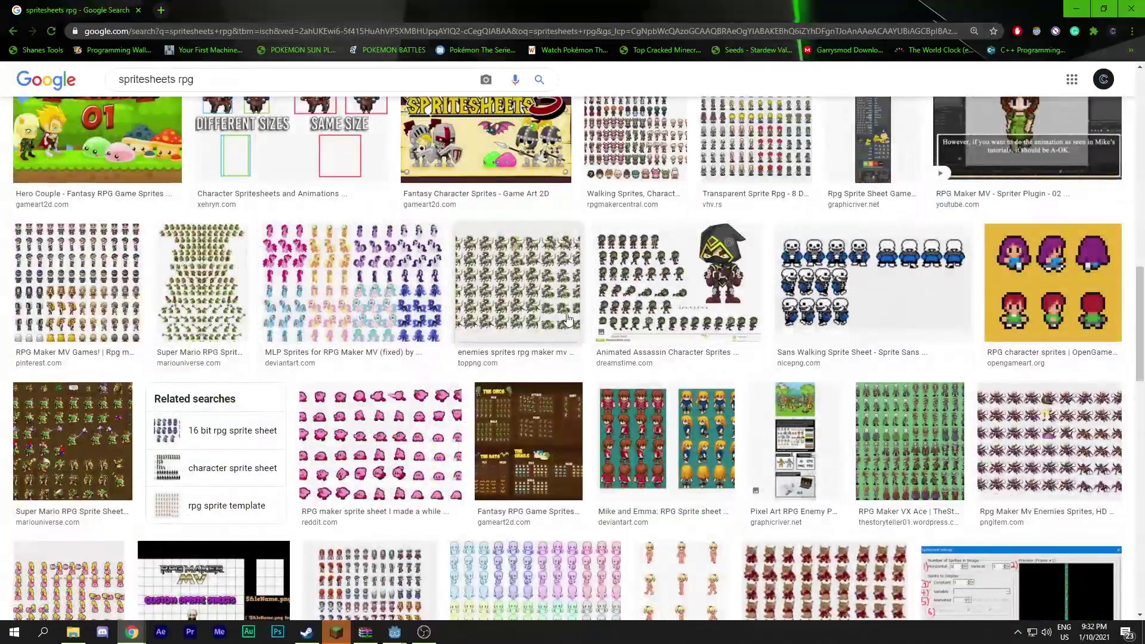
{"action": "scroll", "coordinate": [207, 145], "scroll_direction": "up", "scroll_amount": 6}
{"action": "scroll", "coordinate": [207, 145], "scroll_direction": "up", "scroll_amount": 5}
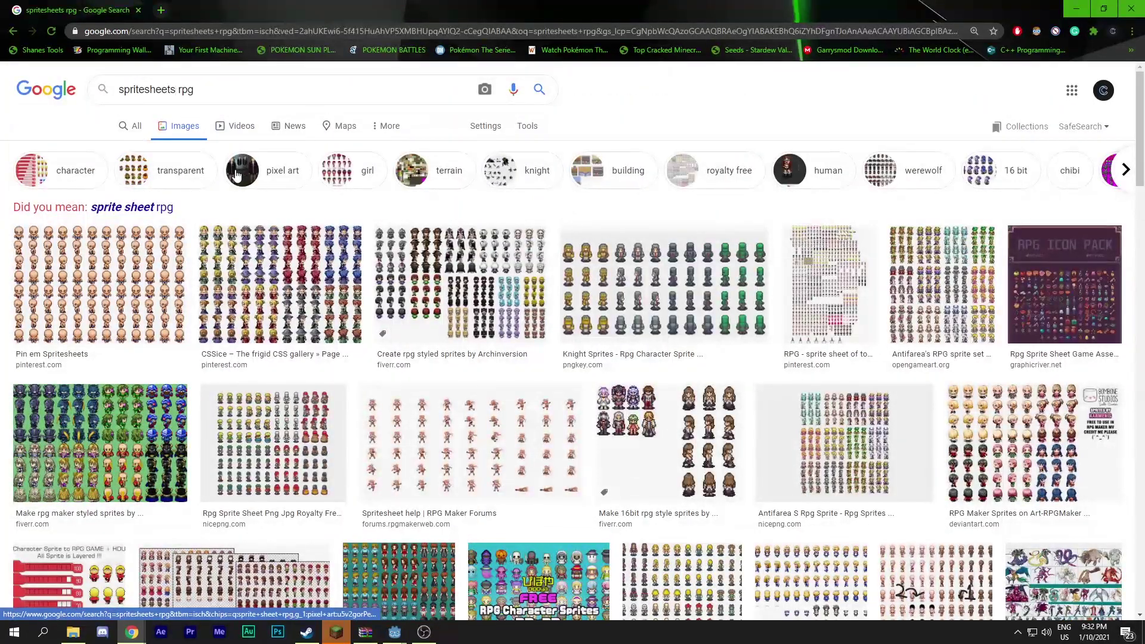
Refine to 'spritesheets enviorment rpg', preview the RPG Maker XP Auto-Tiles grass sheet, minimize Chrome
{"action": "type", "text": "envior "}
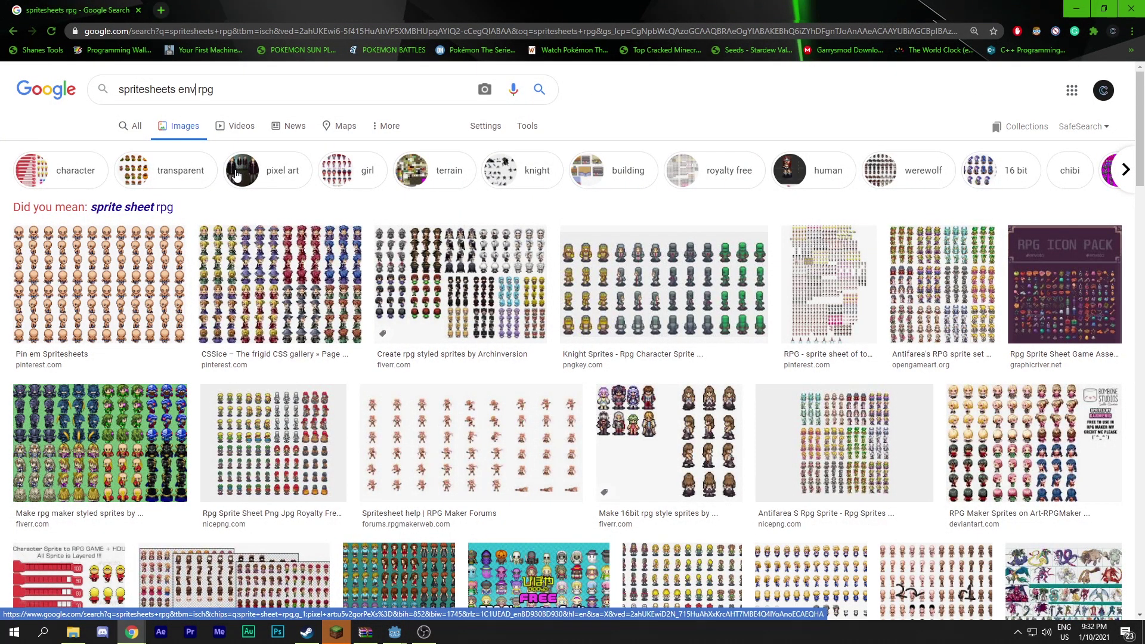
{"action": "type", "text": "ment"}
{"action": "key", "text": "Return"}
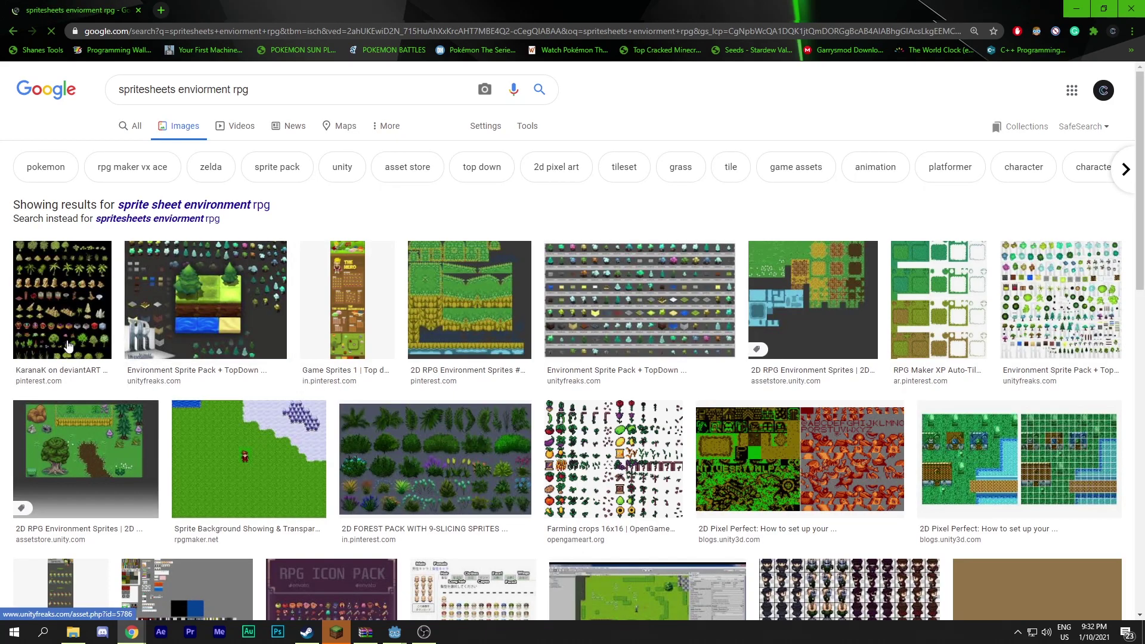
{"action": "scroll", "coordinate": [556, 318], "scroll_direction": "down", "scroll_amount": 3}
{"action": "scroll", "coordinate": [571, 319], "scroll_direction": "up", "scroll_amount": 3}
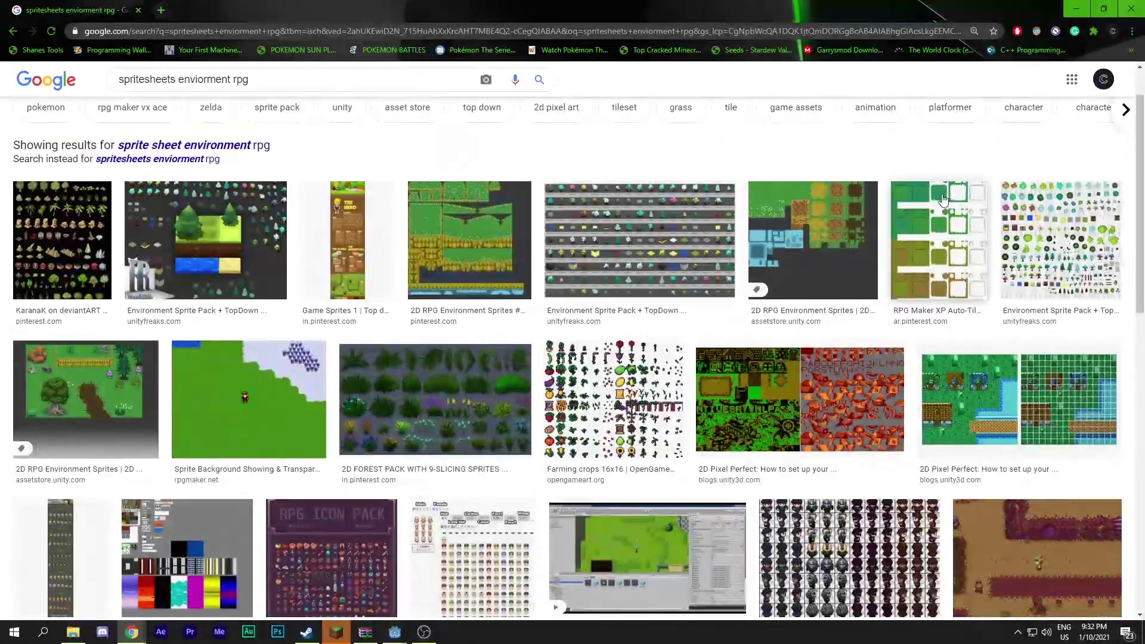
{"action": "left_click", "coordinate": [942, 233]}
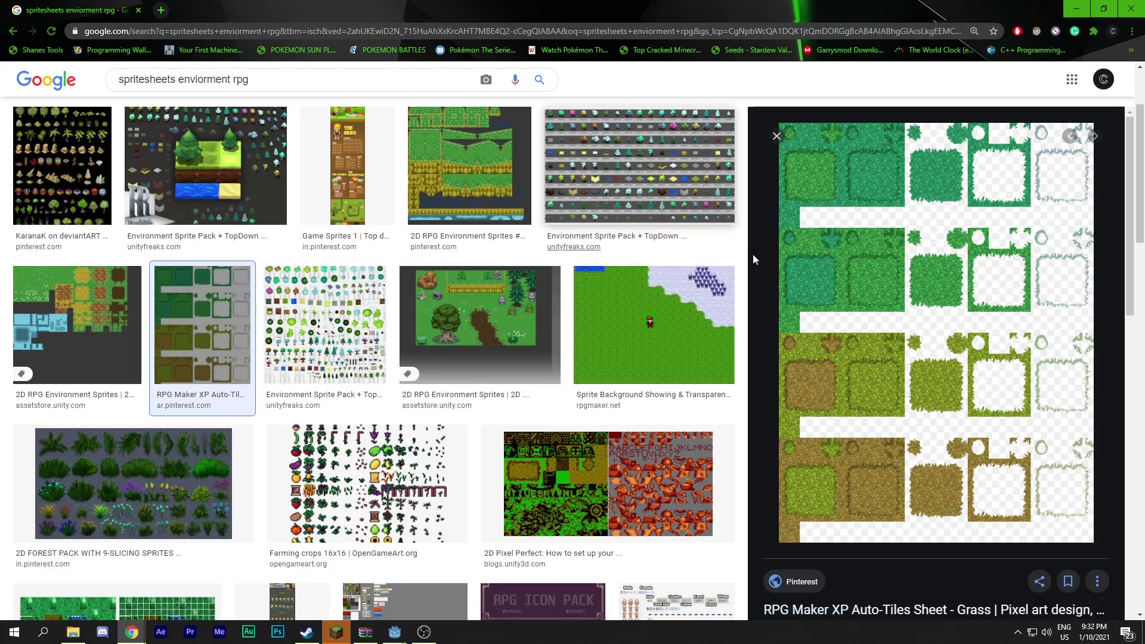
{"action": "left_click", "coordinate": [1077, 7]}
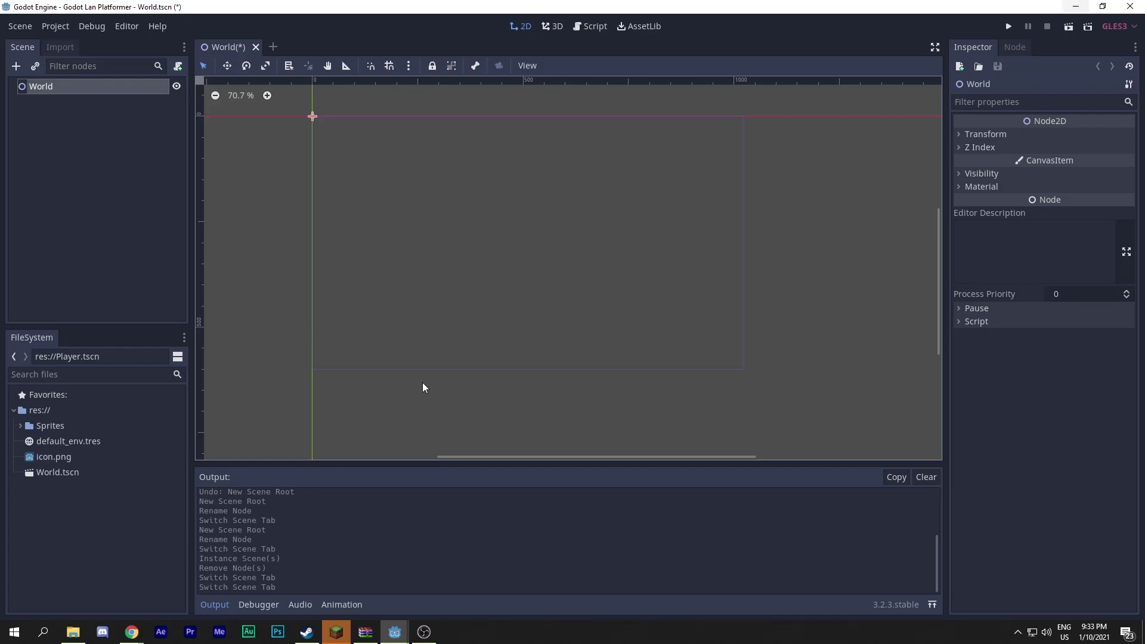
Navigate File Explorer to the project's Sprites > Tileset > png > Tiles folder
{"action": "left_click", "coordinate": [73, 634]}
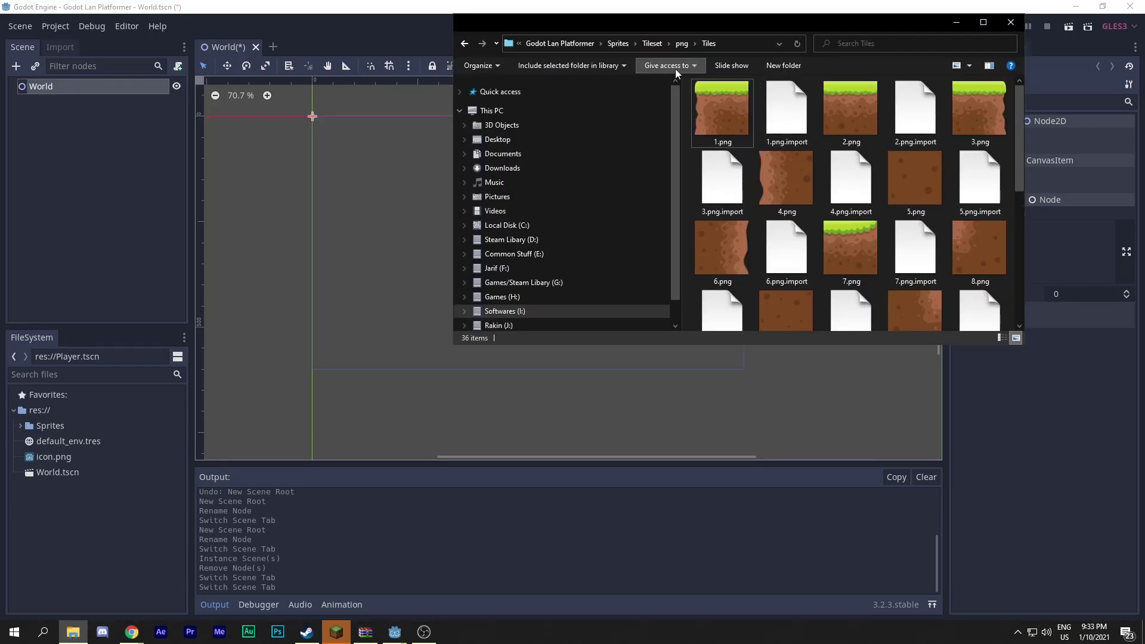
{"action": "left_click", "coordinate": [625, 44]}
{"action": "left_click", "coordinate": [642, 43]}
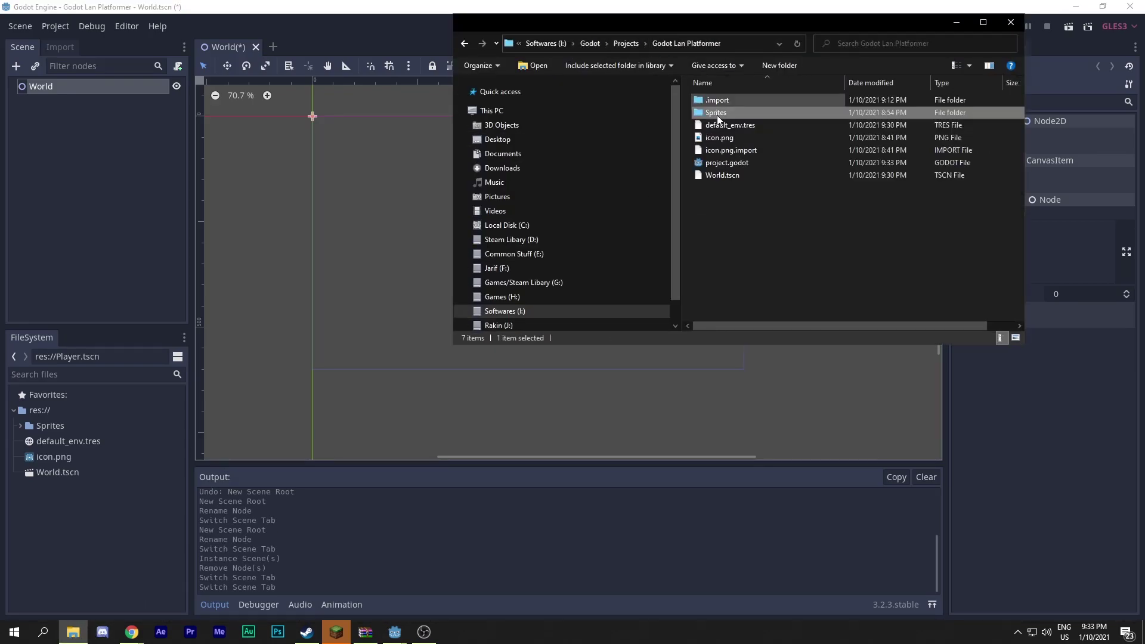
{"action": "double_click", "coordinate": [717, 112]}
{"action": "double_click", "coordinate": [724, 114]}
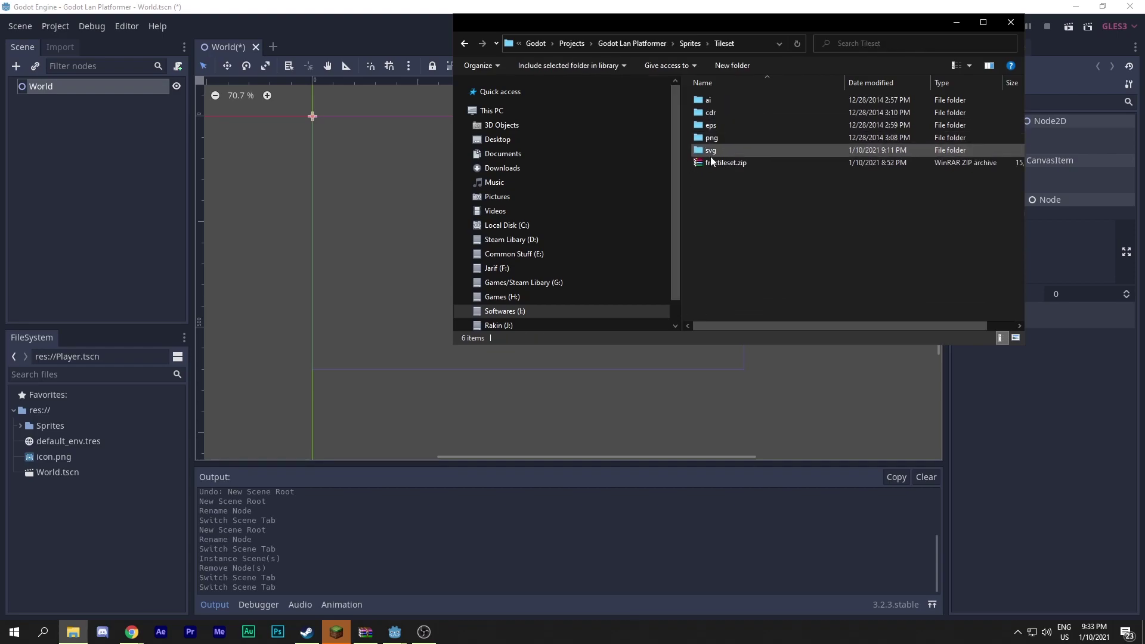
{"action": "double_click", "coordinate": [712, 137]}
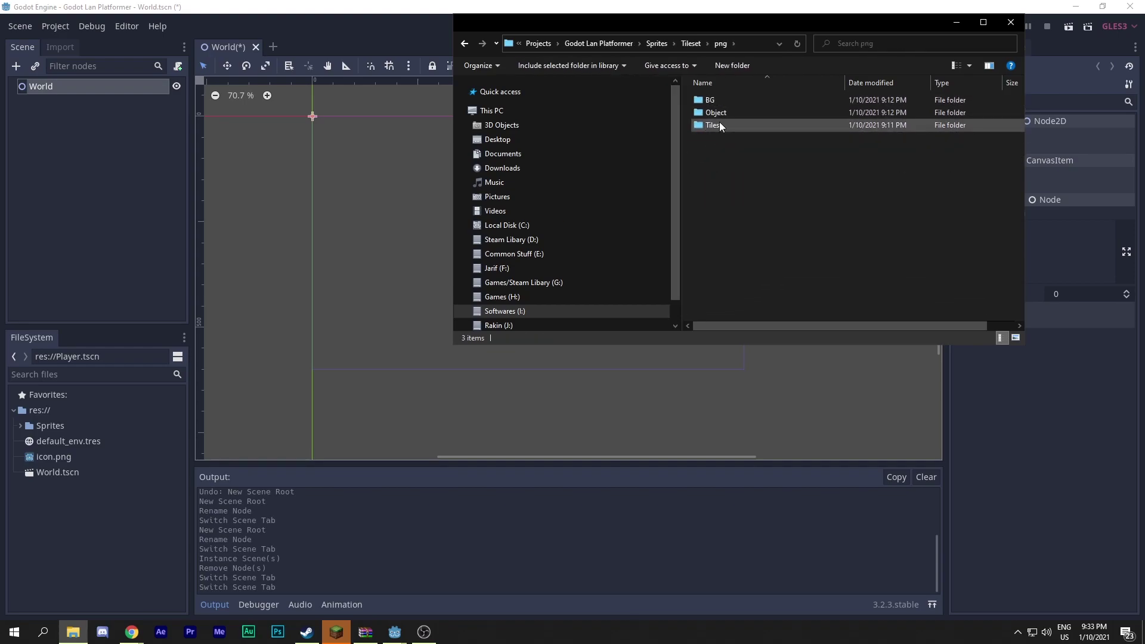
{"action": "double_click", "coordinate": [713, 126]}
Maximize the window, inspect a grass tile and the 6.png dirt tile, then minimize it
{"action": "left_click", "coordinate": [722, 119]}
{"action": "scroll", "coordinate": [722, 149], "scroll_direction": "down", "scroll_amount": 2}
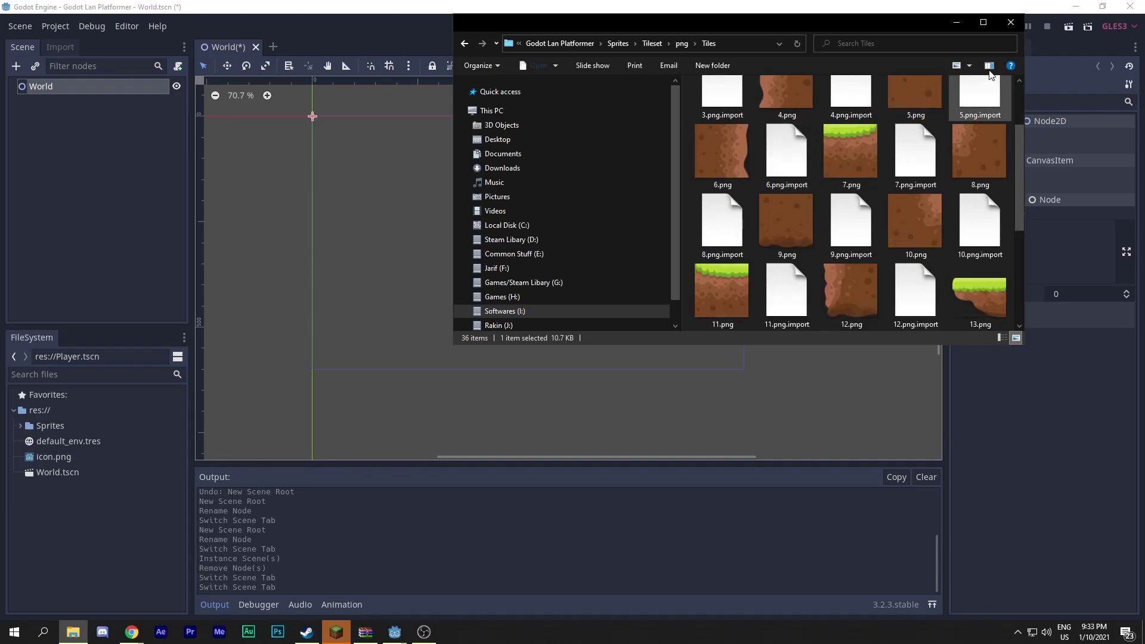
{"action": "left_click", "coordinate": [983, 22]}
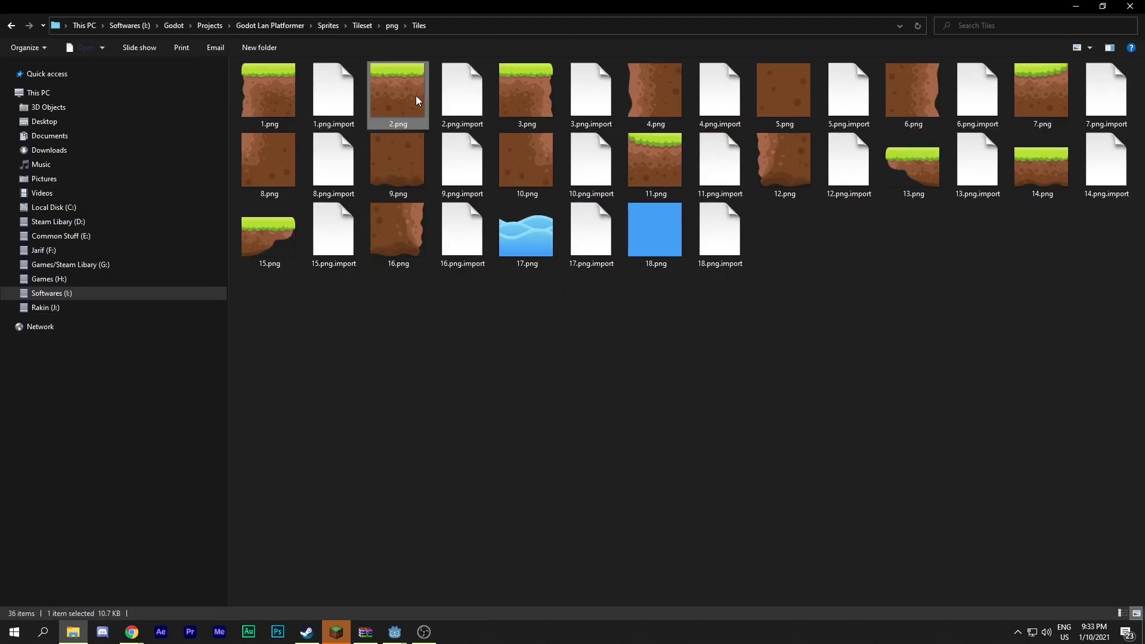
{"action": "left_click", "coordinate": [537, 95]}
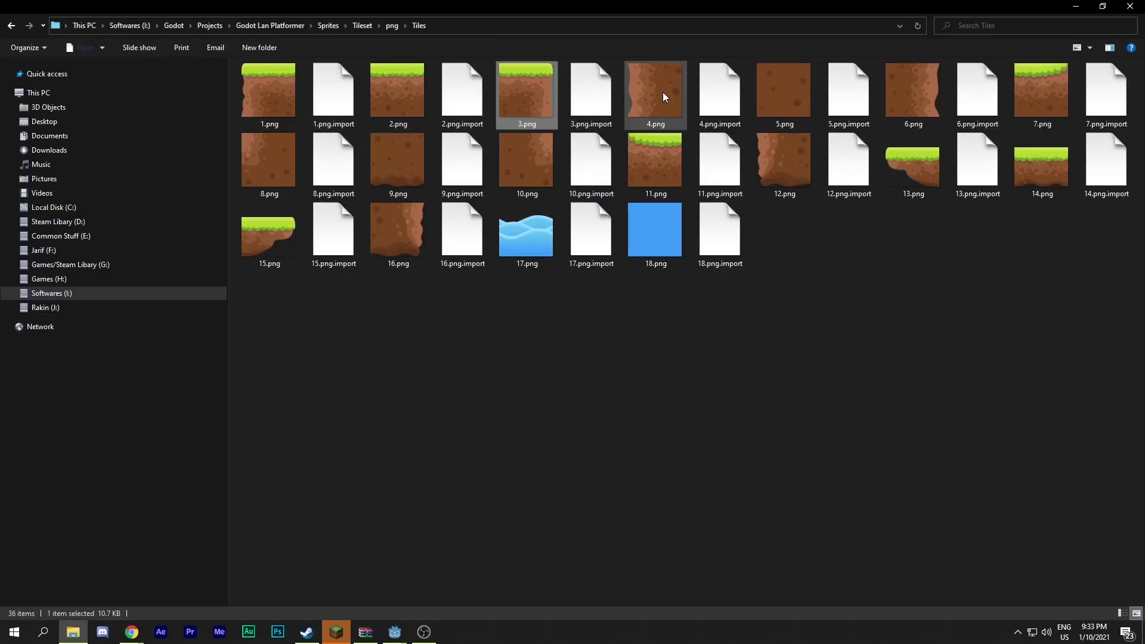
{"action": "left_click", "coordinate": [930, 104]}
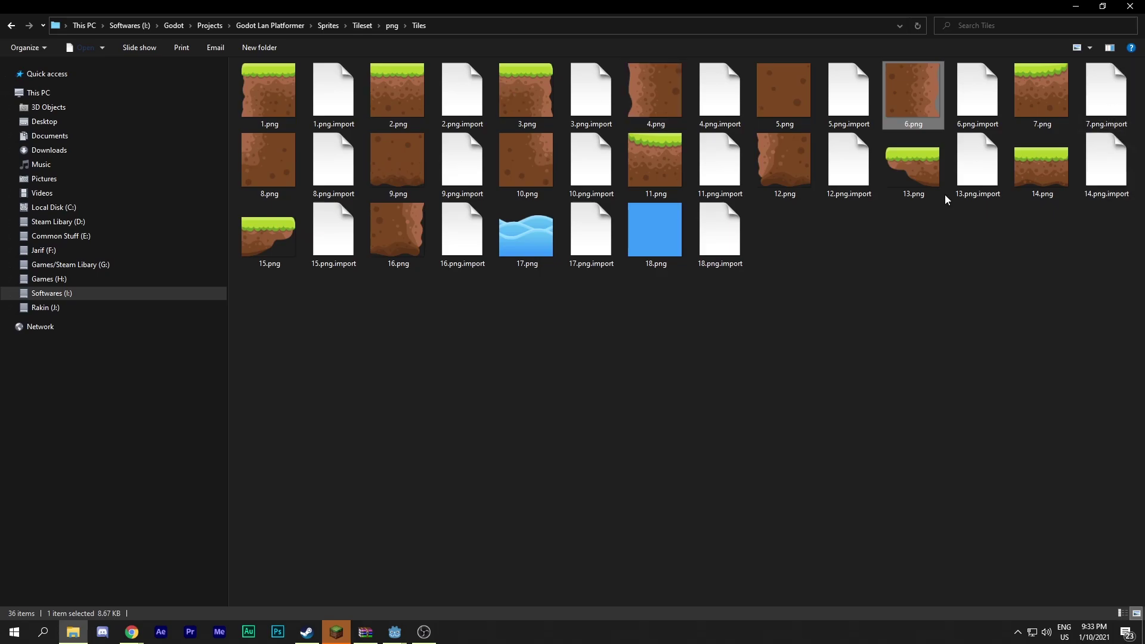
{"action": "left_click", "coordinate": [1130, 6]}
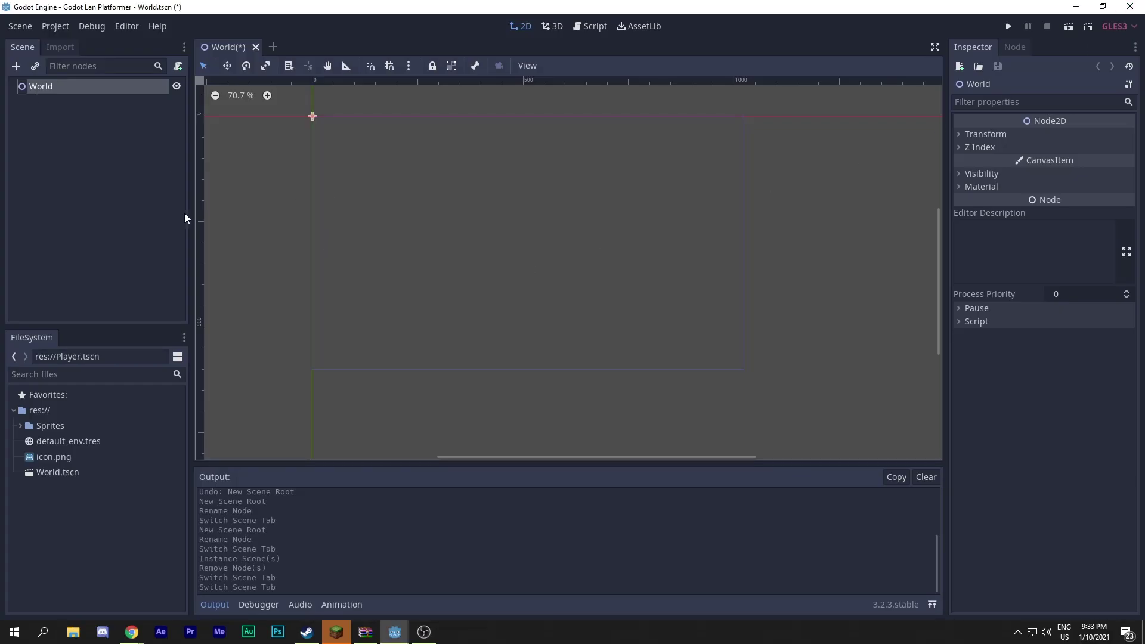
Add a TileMap node as a child of World
{"action": "scroll", "coordinate": [490, 264], "scroll_direction": "right", "scroll_amount": 2}
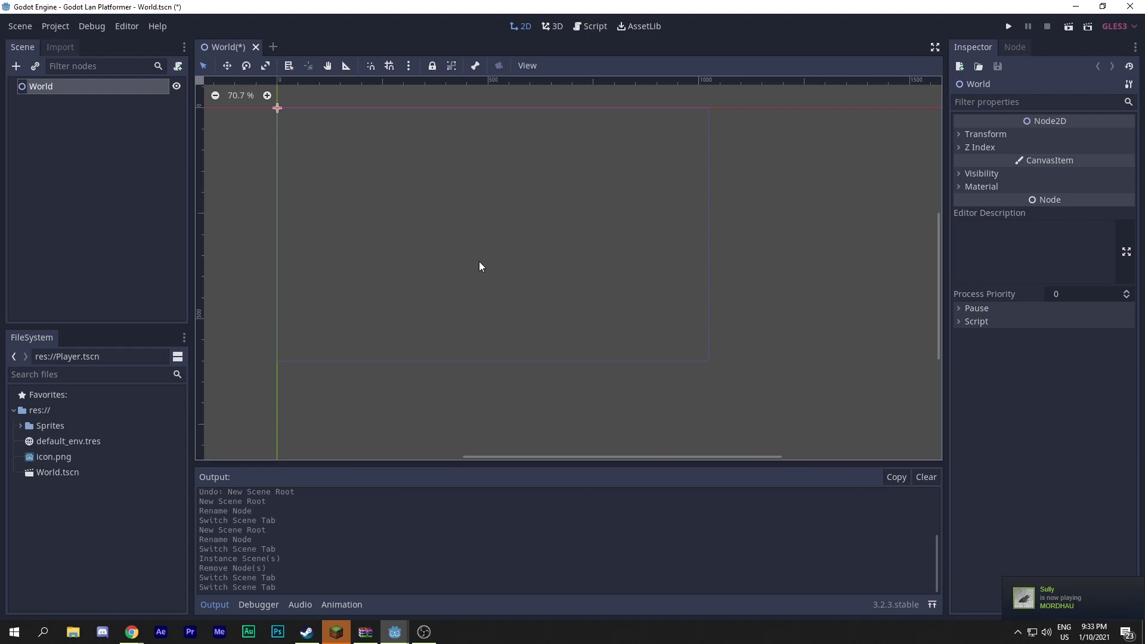
{"action": "left_click", "coordinate": [17, 65]}
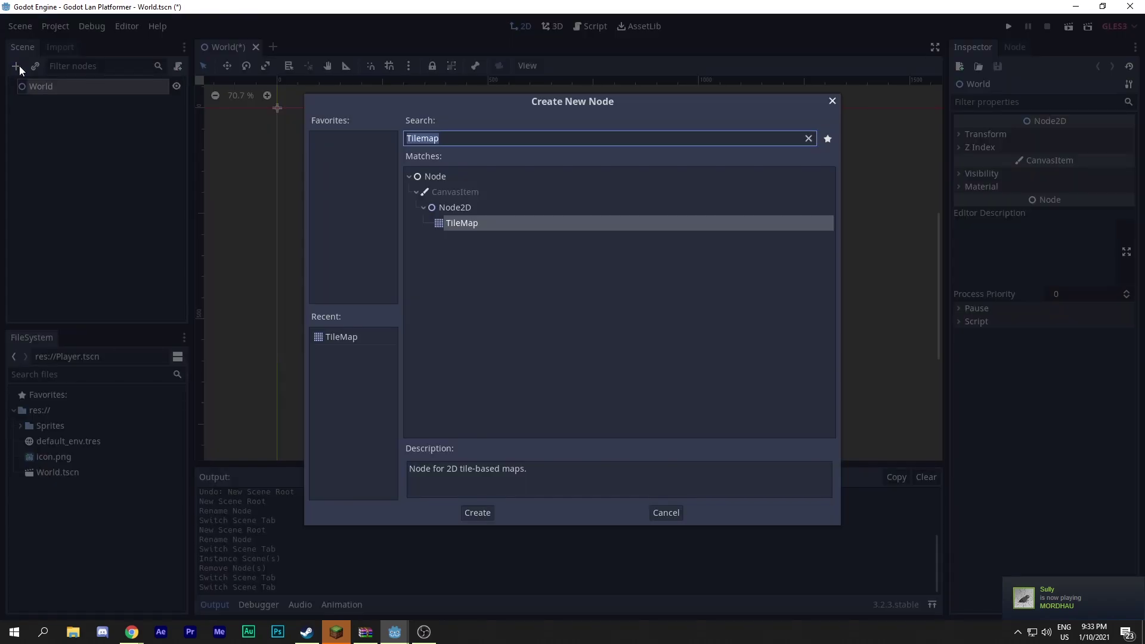
{"action": "key", "text": "Return"}
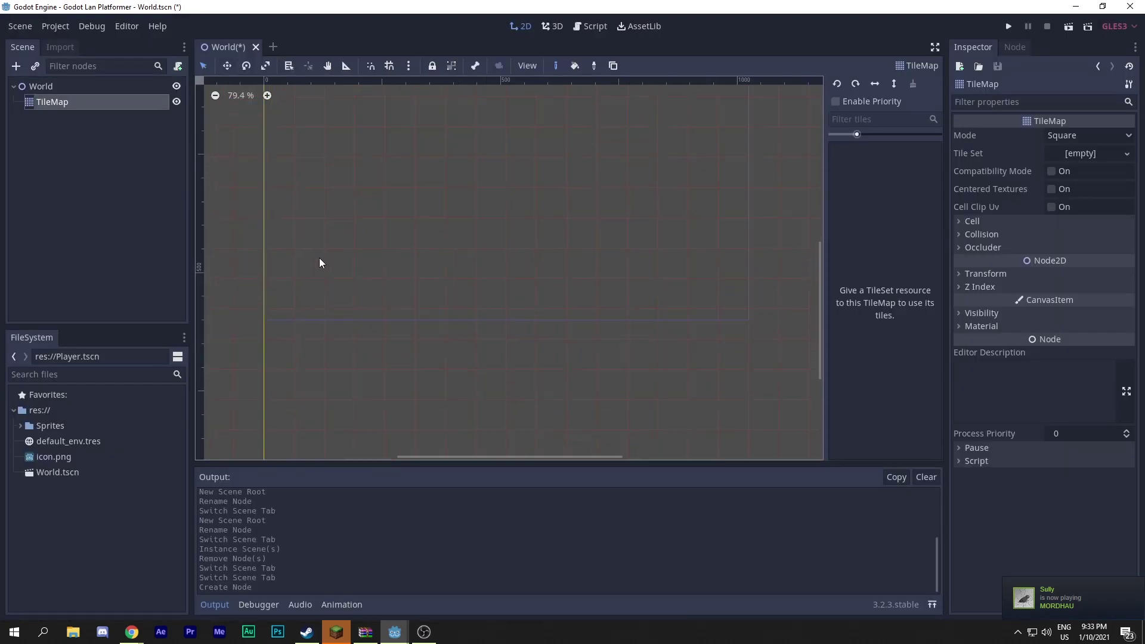
{"action": "scroll", "coordinate": [381, 280], "scroll_direction": "down", "scroll_amount": 1}
{"action": "middle_click_drag", "start_coordinate": [388, 284], "coordinate": [486, 291]}
{"action": "scroll", "coordinate": [481, 285], "scroll_direction": "up", "scroll_amount": 3}
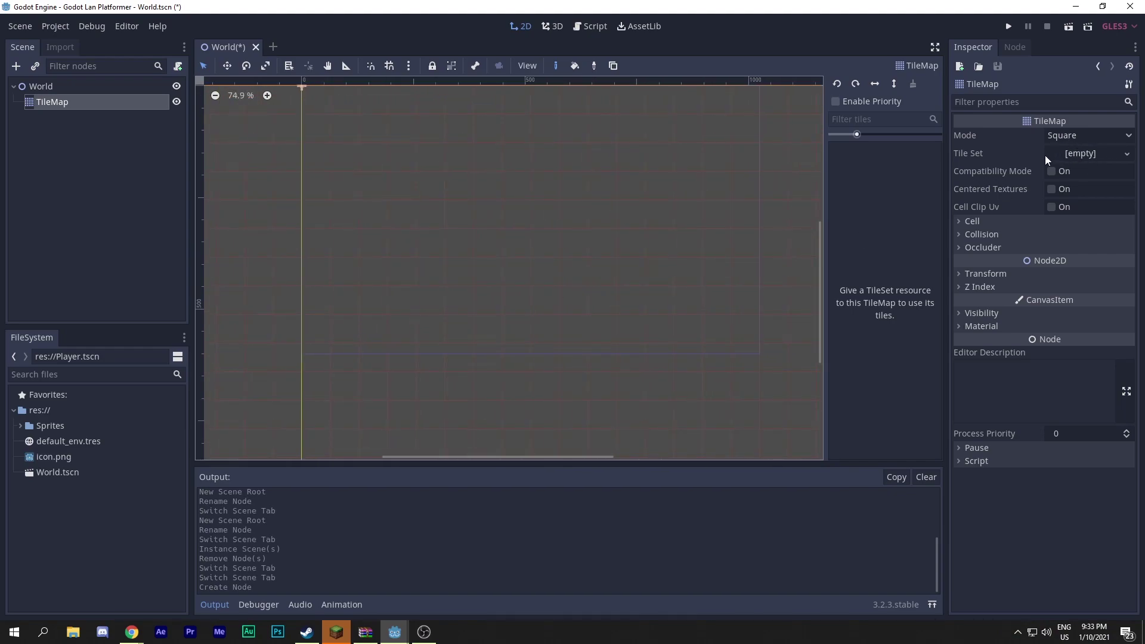
Assign a New TileSet to the TileMap's Tile Set and open it for editing
{"action": "left_click", "coordinate": [1107, 155]}
{"action": "left_click", "coordinate": [1073, 171]}
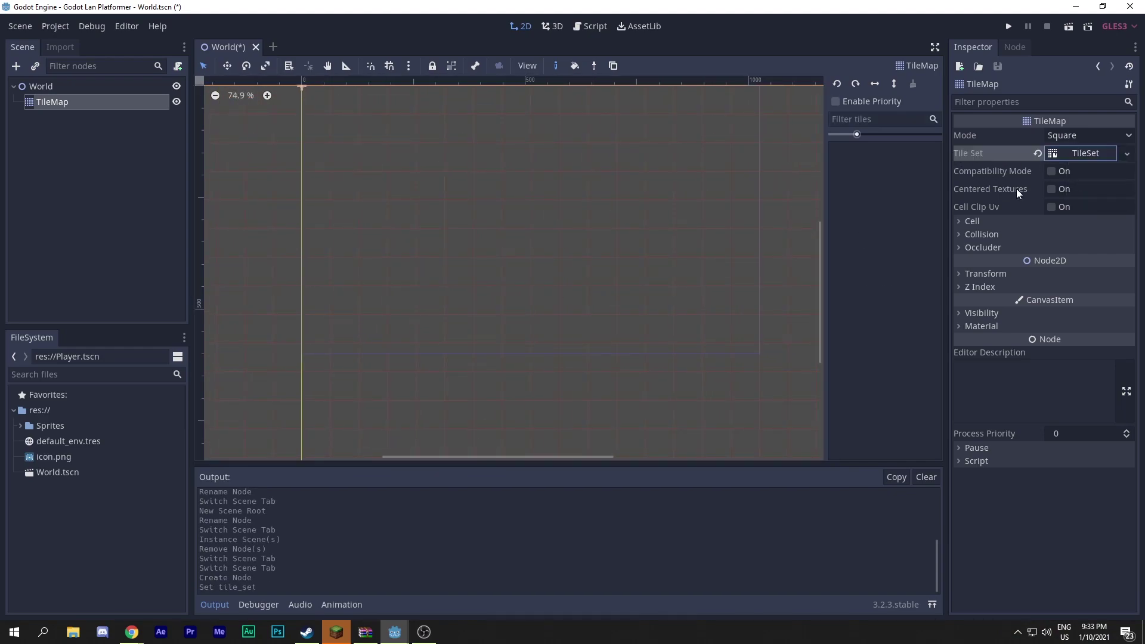
{"action": "left_click", "coordinate": [1070, 153]}
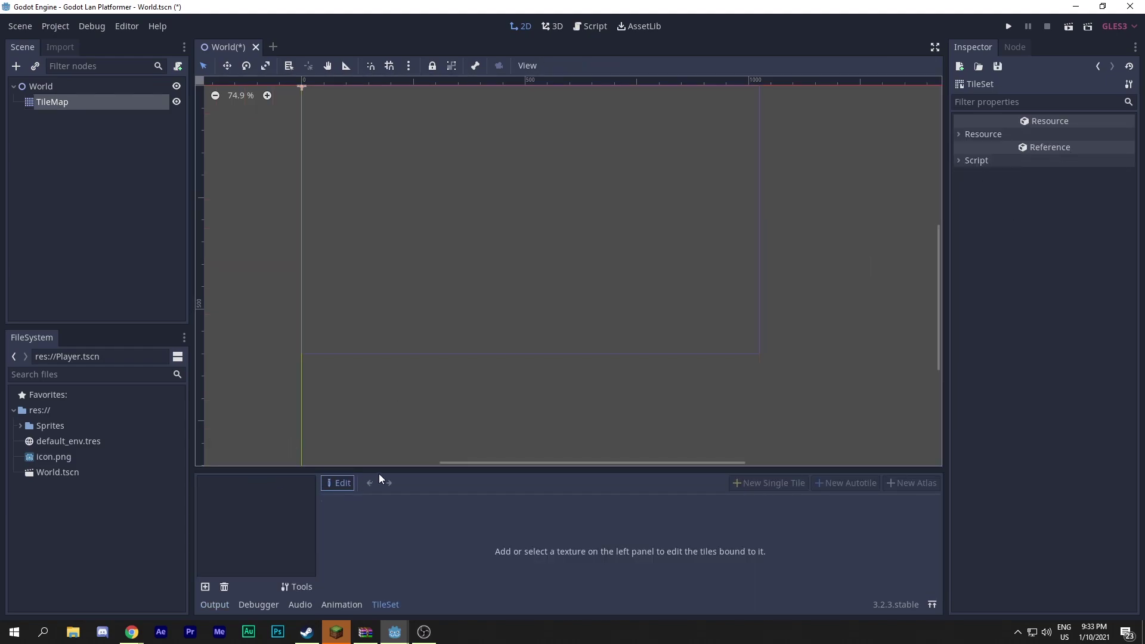
Enlarge the TileSet panel and add 1.png through 18.png as textures
{"action": "left_click_drag", "start_coordinate": [383, 472], "coordinate": [403, 222]}
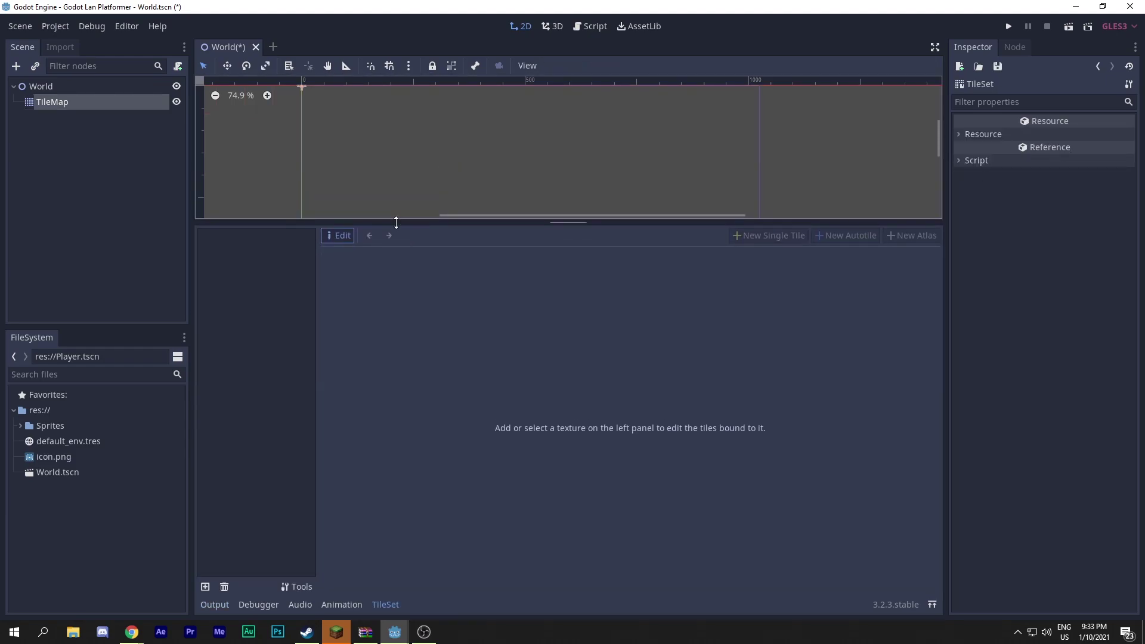
{"action": "left_click", "coordinate": [205, 587]}
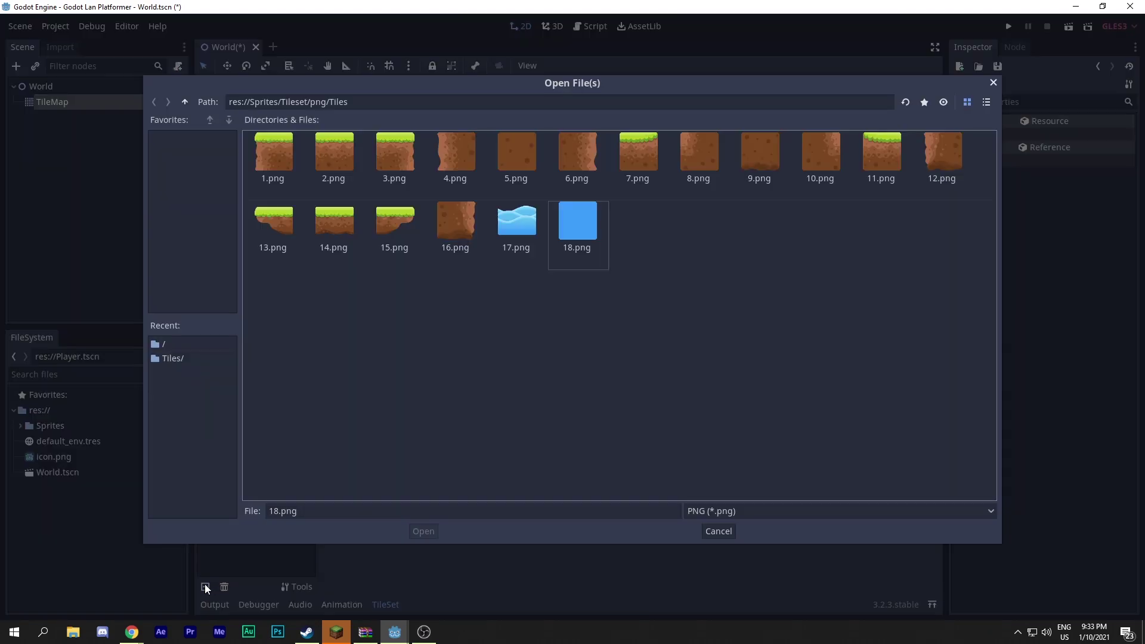
{"action": "left_click", "coordinate": [273, 157]}
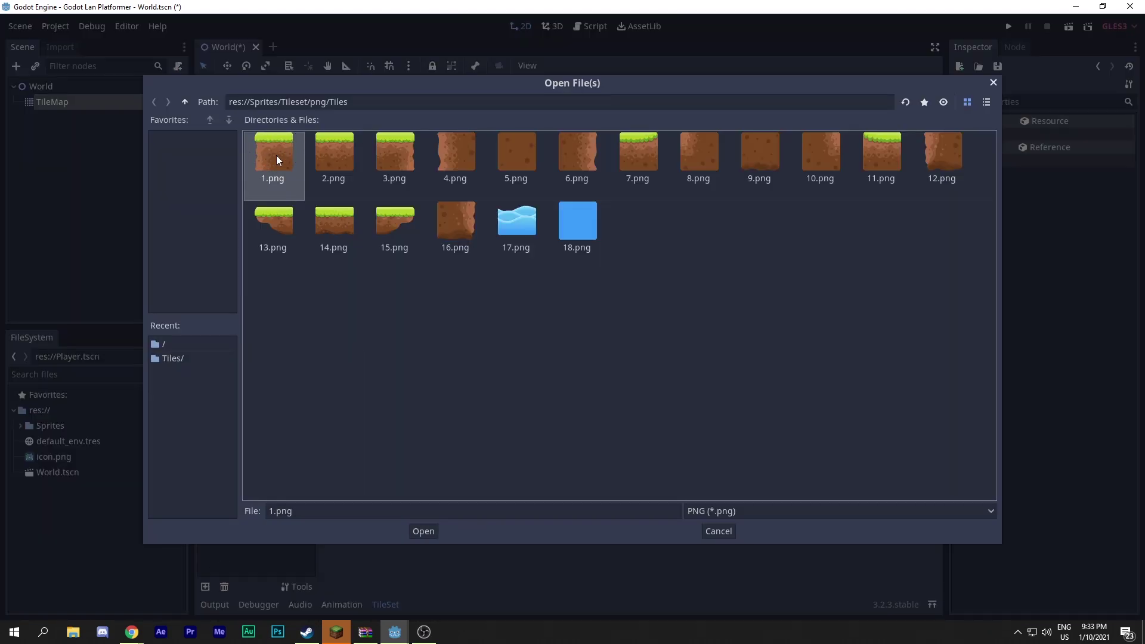
{"action": "left_click", "coordinate": [570, 234], "text": "shift"}
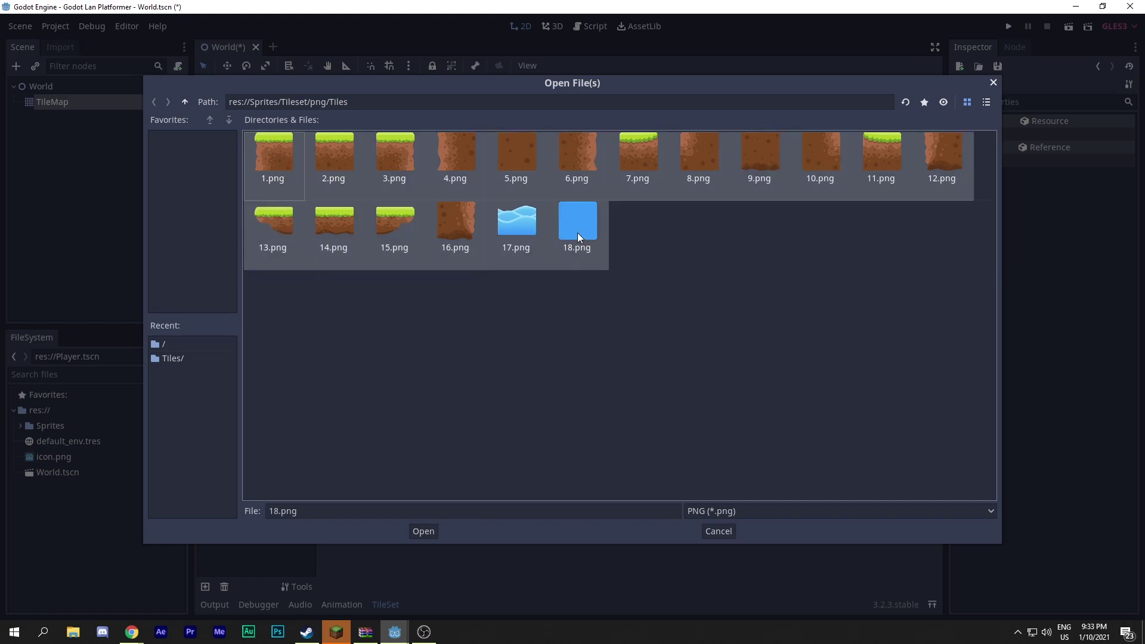
{"action": "left_click", "coordinate": [422, 531]}
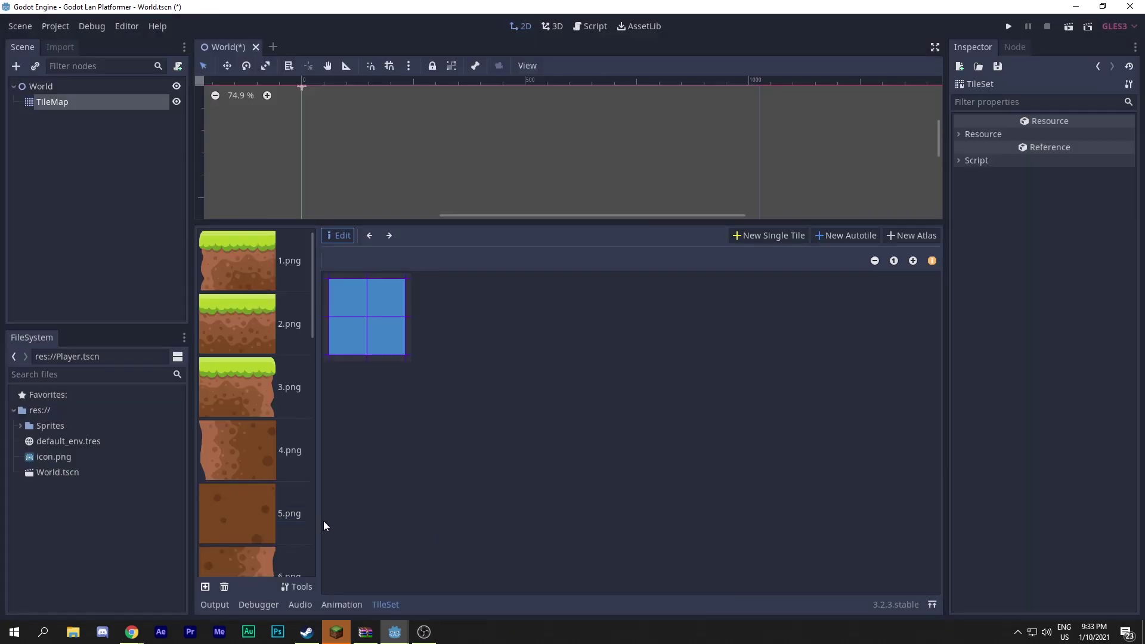
Preview the 4.png dirt texture, then select the 1.png grass texture
{"action": "left_click_drag", "start_coordinate": [502, 221], "coordinate": [501, 216]}
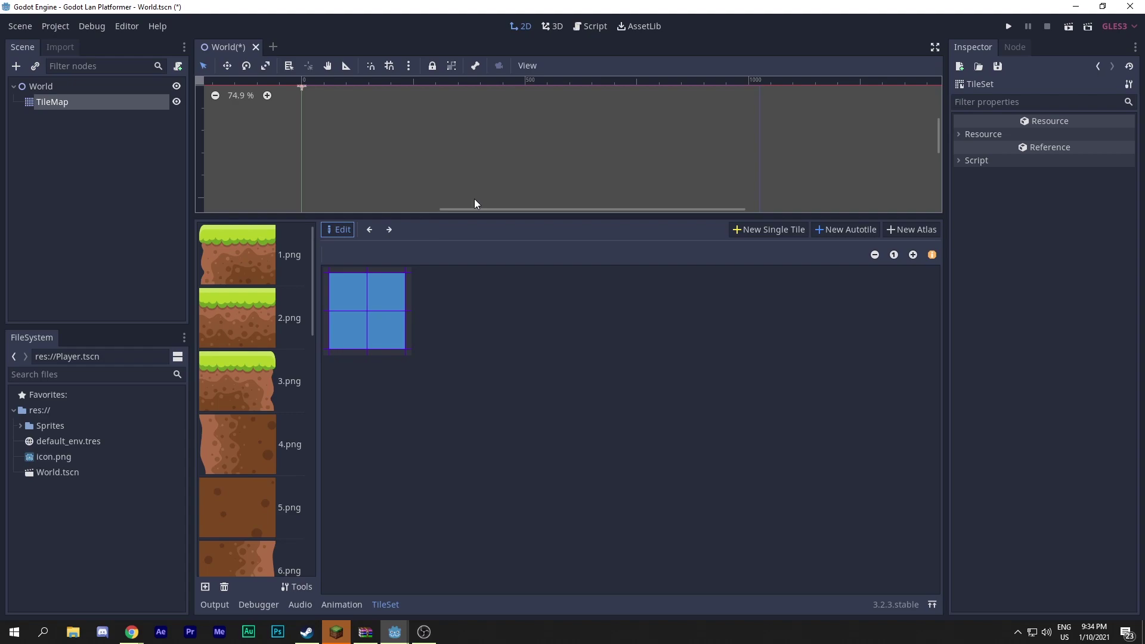
{"action": "left_click", "coordinate": [234, 249]}
{"action": "left_click", "coordinate": [241, 456]}
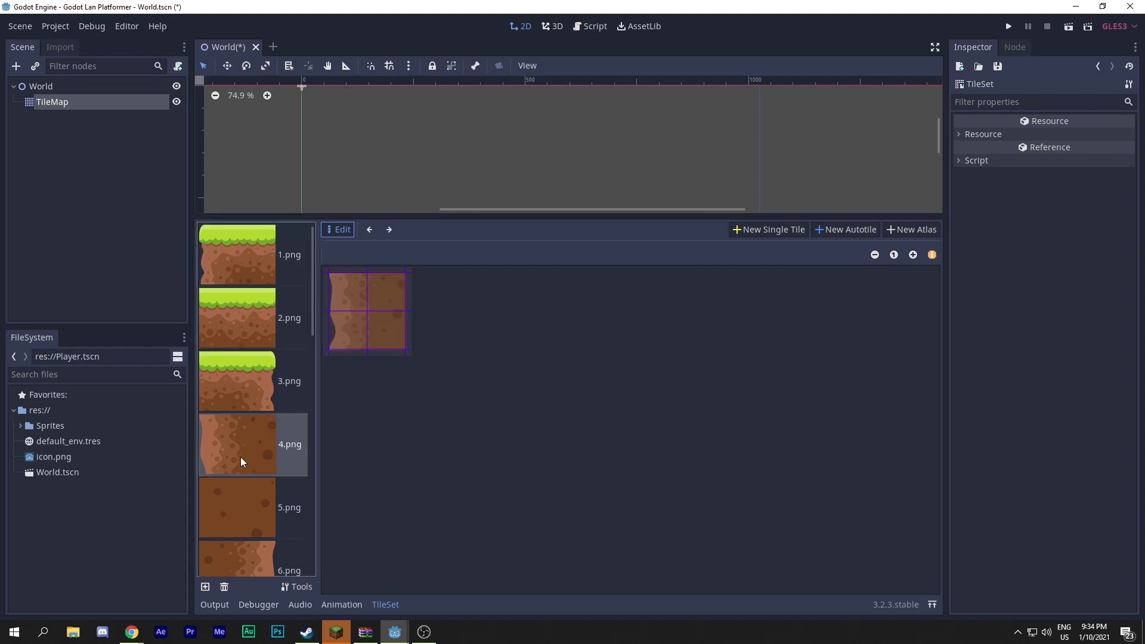
{"action": "left_click", "coordinate": [257, 246]}
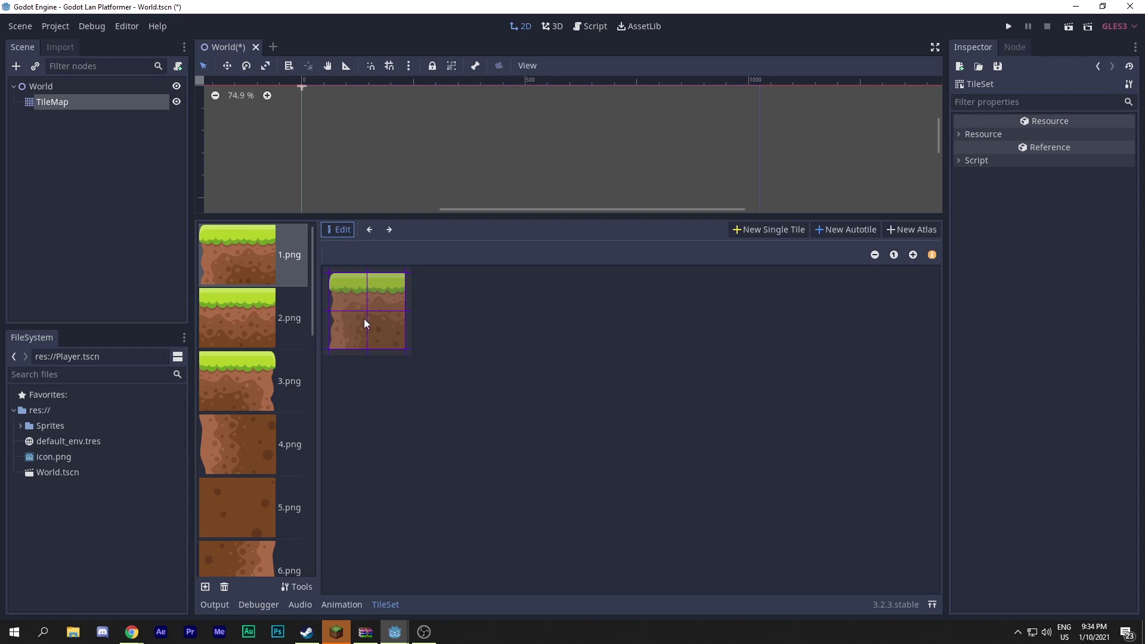
Define 1.png as a single tile with a collision rectangle covering the whole tile
{"action": "left_click", "coordinate": [760, 234]}
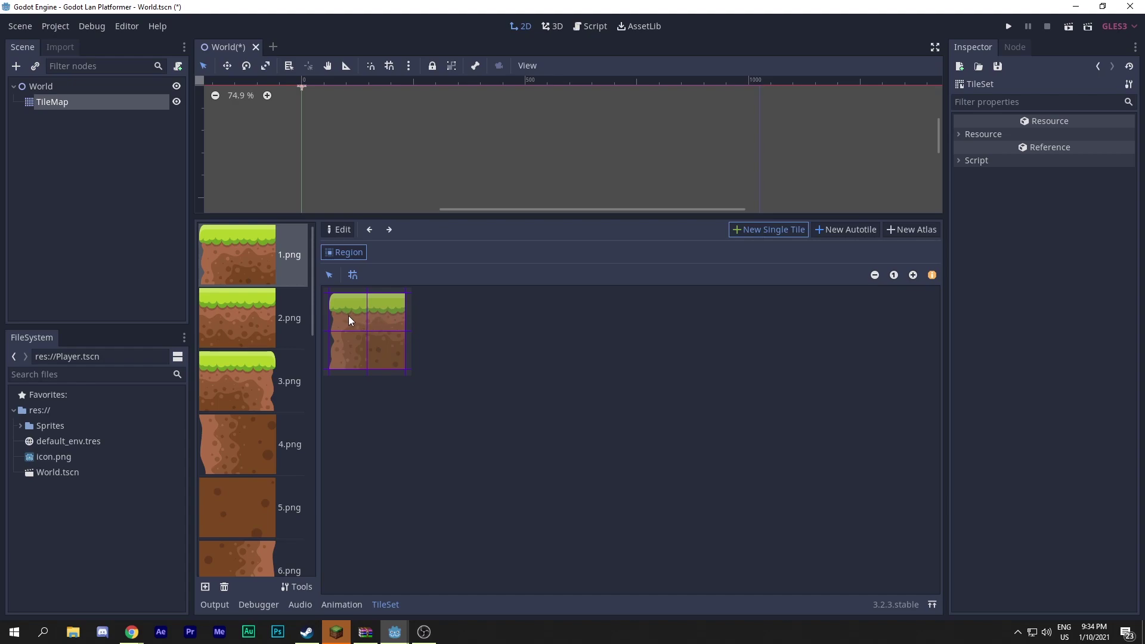
{"action": "left_click_drag", "start_coordinate": [374, 354], "coordinate": [384, 354]}
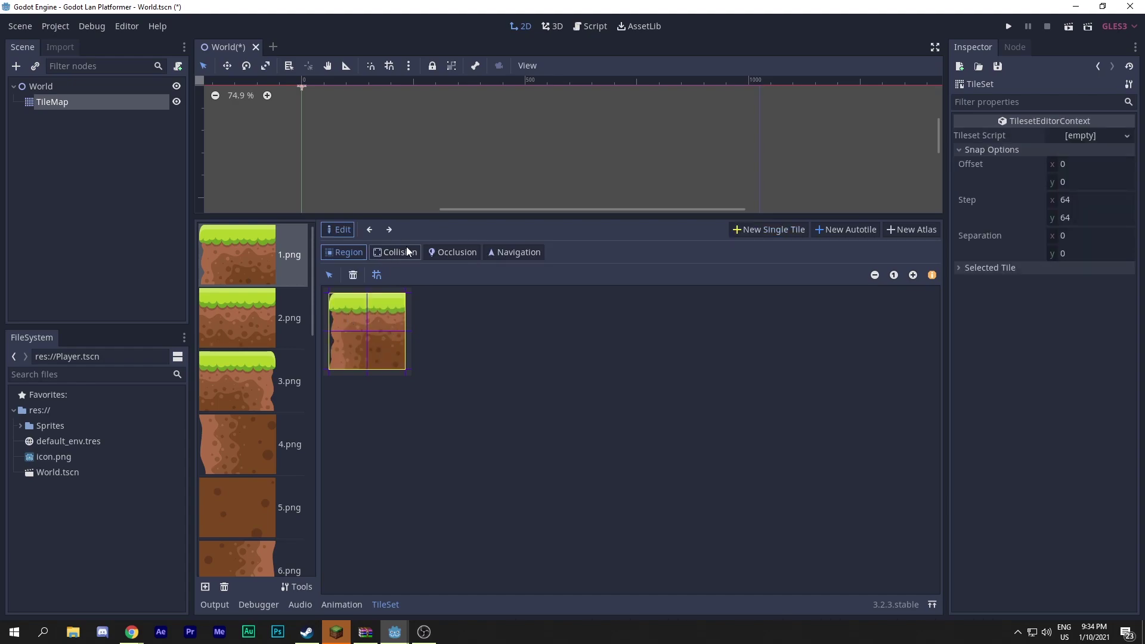
{"action": "left_click", "coordinate": [384, 252]}
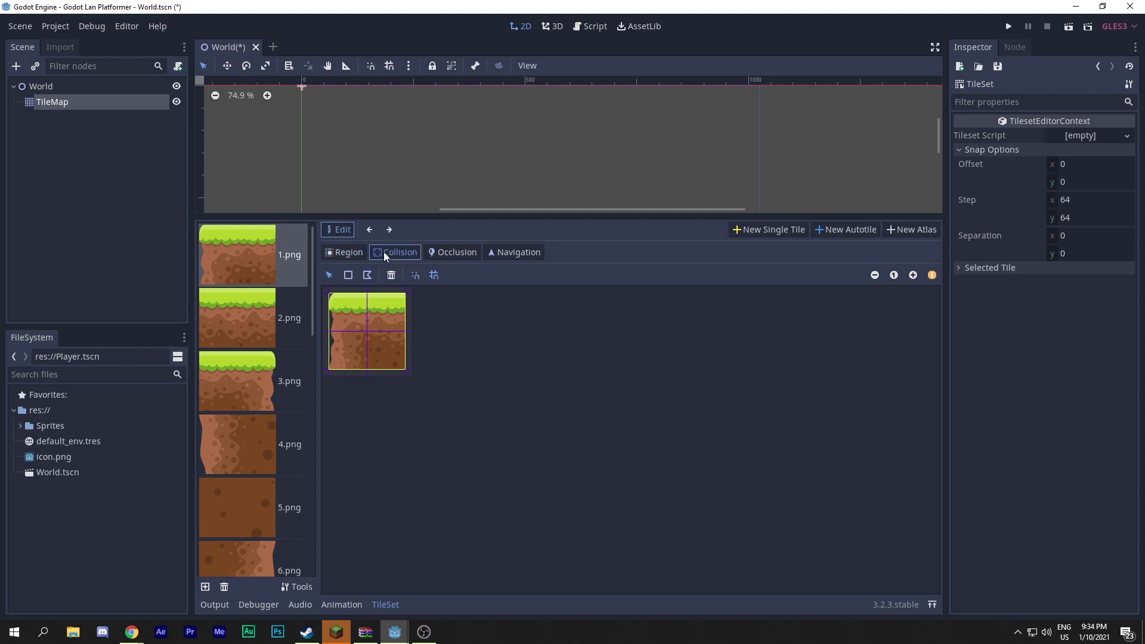
{"action": "left_click", "coordinate": [349, 276]}
{"action": "left_click", "coordinate": [392, 356]}
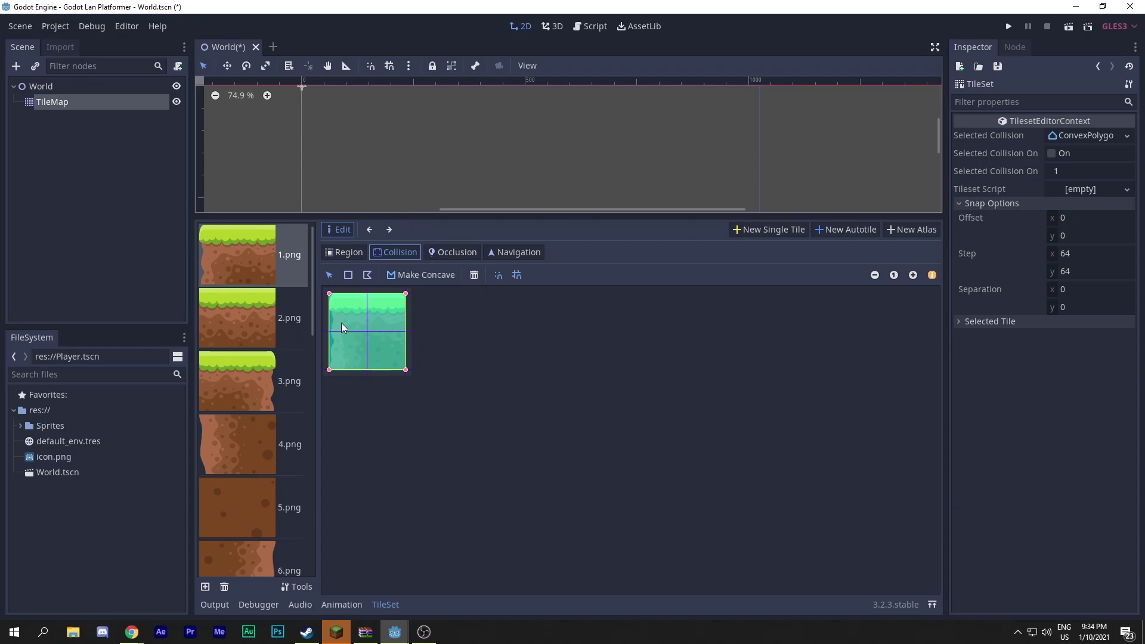
Open the 2.png texture for editing after glancing at 3.png
{"action": "middle_click_drag", "start_coordinate": [445, 149], "coordinate": [475, 133]}
{"action": "scroll", "coordinate": [457, 138], "scroll_direction": "down", "scroll_amount": 1}
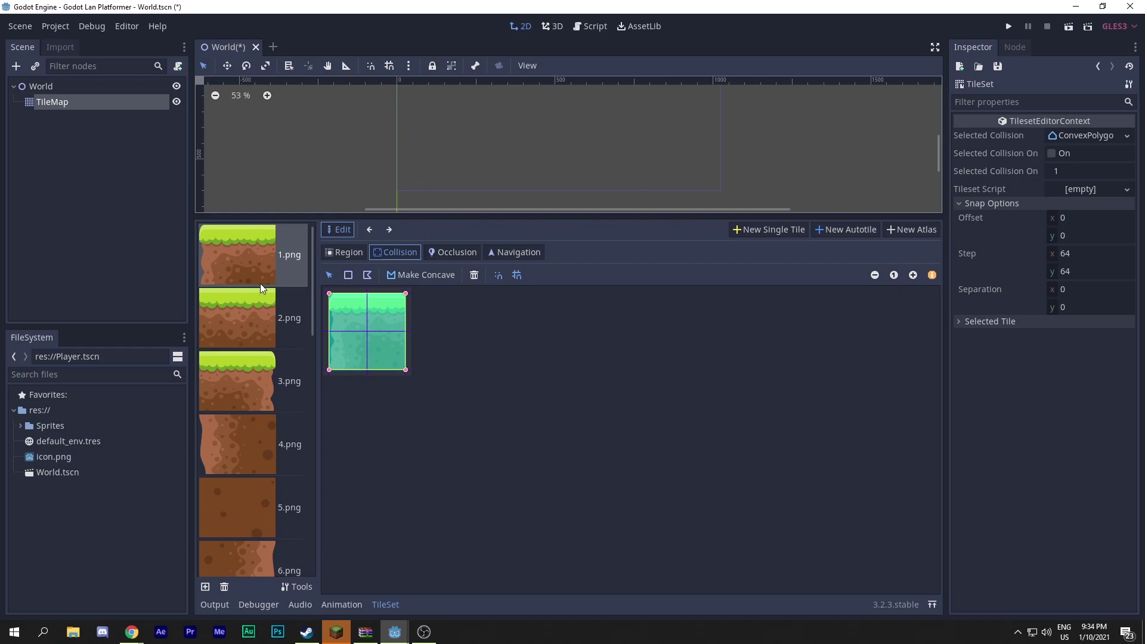
{"action": "left_click", "coordinate": [266, 322]}
{"action": "left_click", "coordinate": [274, 368]}
{"action": "left_click", "coordinate": [267, 320]}
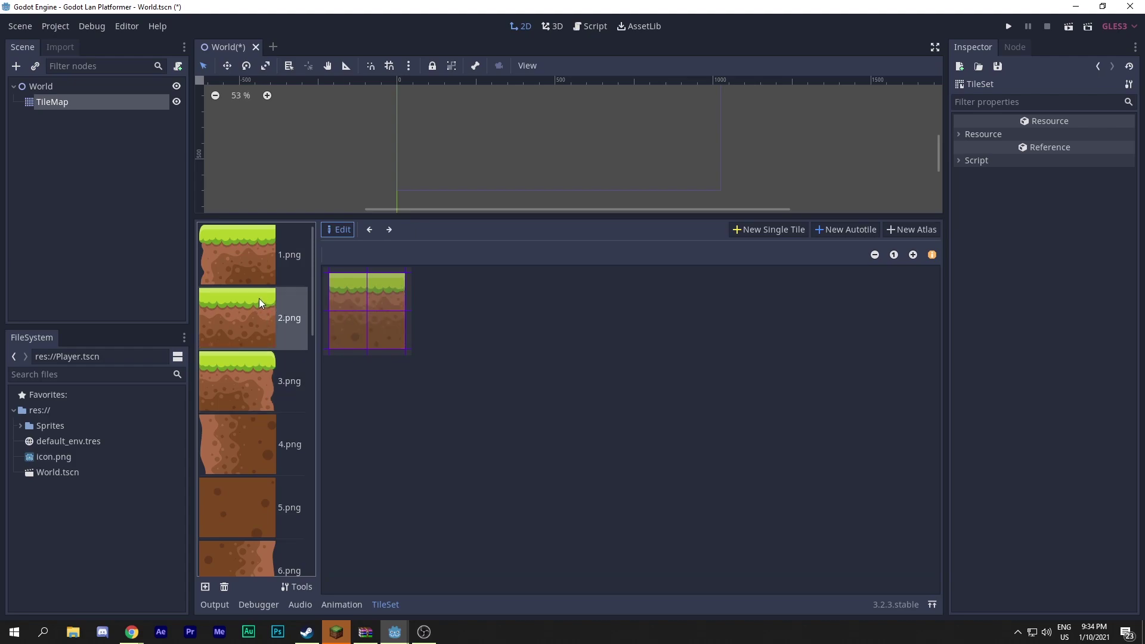
Compare the 1.png, 2.png and 3.png textures, ending on 2.png
{"action": "left_click", "coordinate": [268, 365]}
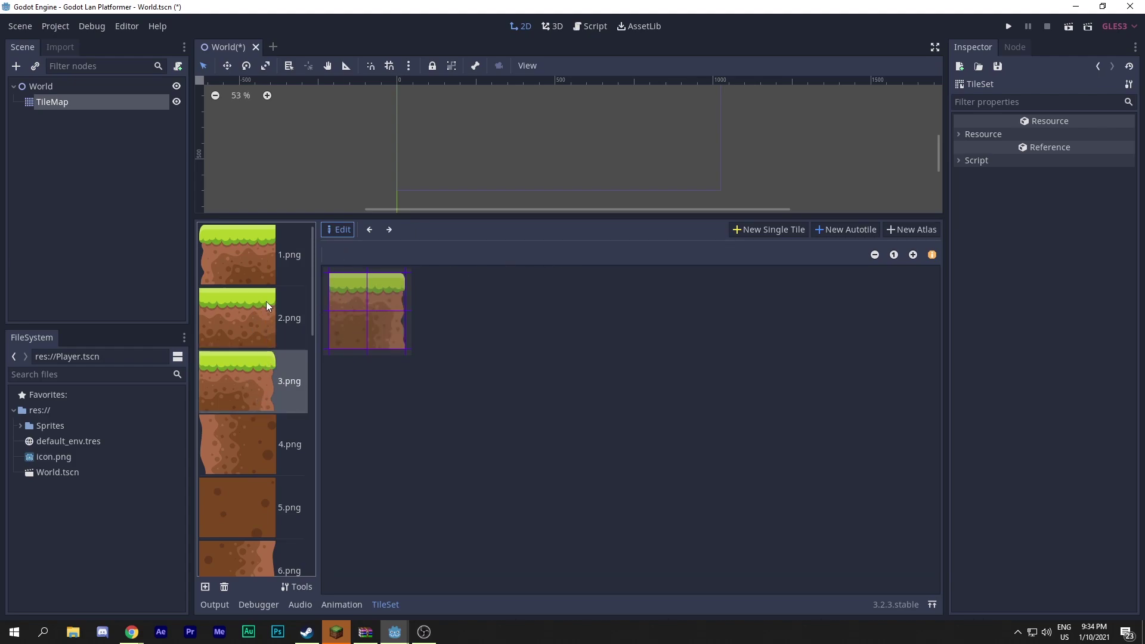
{"action": "left_click", "coordinate": [274, 310]}
{"action": "left_click", "coordinate": [284, 370]}
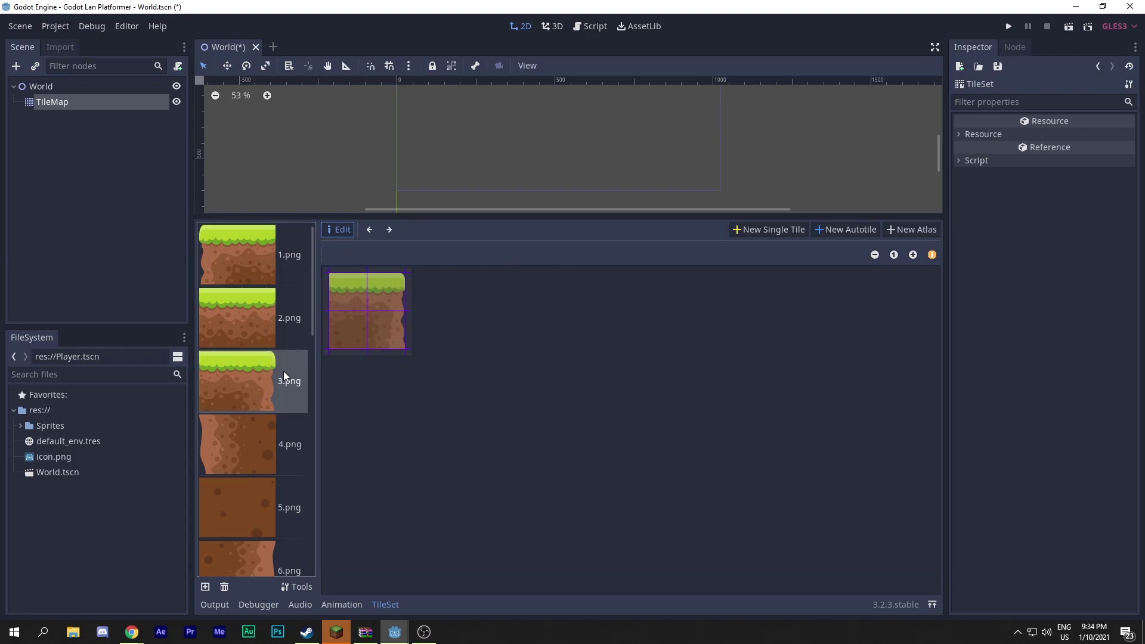
{"action": "left_click", "coordinate": [259, 317]}
{"action": "left_click", "coordinate": [267, 260]}
{"action": "scroll", "coordinate": [293, 422], "scroll_direction": "down", "scroll_amount": 6}
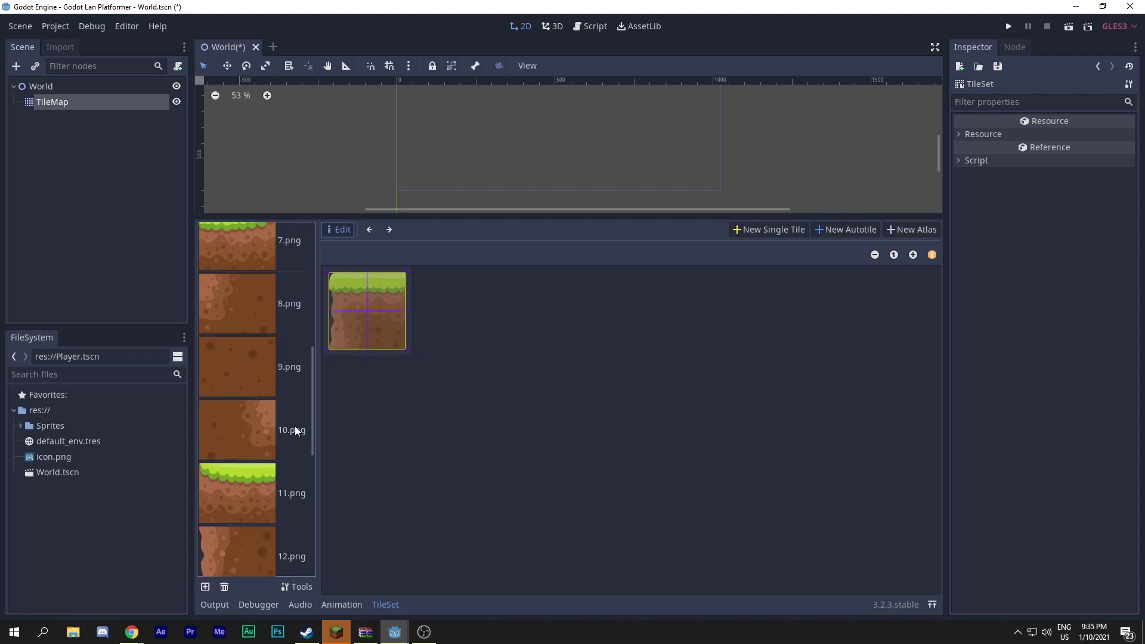
{"action": "scroll", "coordinate": [295, 428], "scroll_direction": "down", "scroll_amount": 2}
{"action": "scroll", "coordinate": [242, 453], "scroll_direction": "up", "scroll_amount": 8}
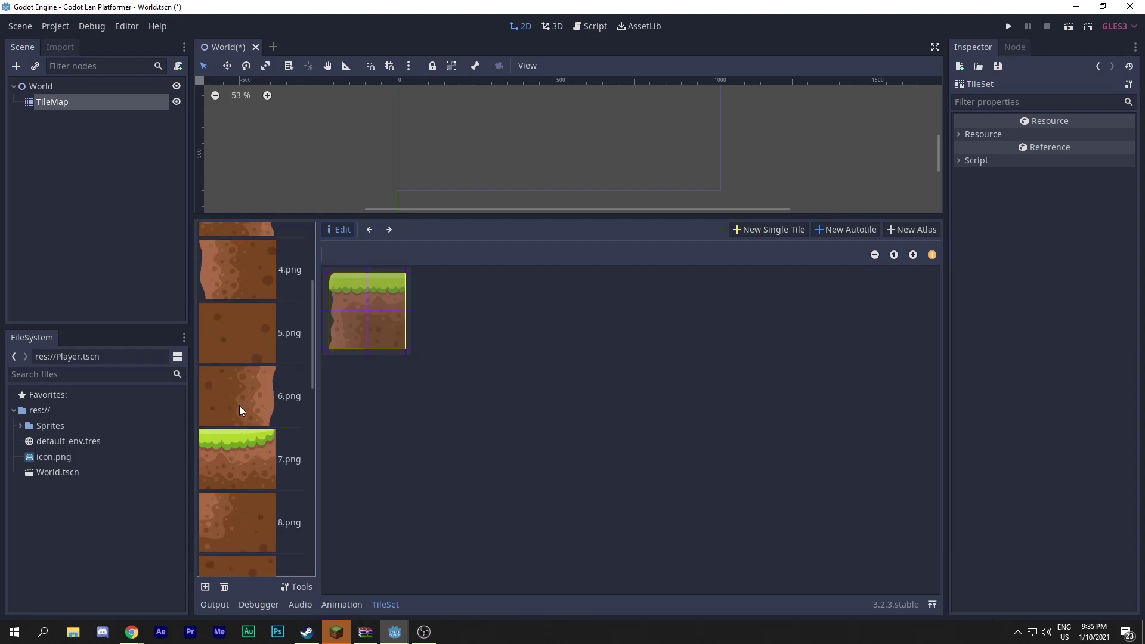
{"action": "left_click", "coordinate": [256, 327]}
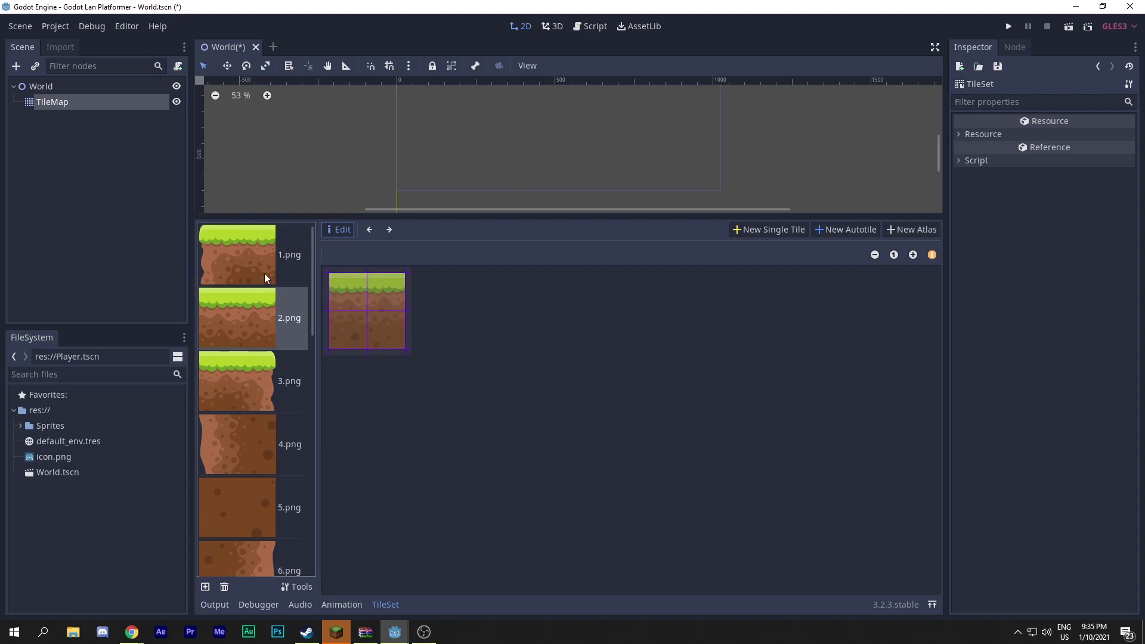
{"action": "left_click", "coordinate": [263, 256]}
{"action": "left_click", "coordinate": [267, 325]}
{"action": "left_click", "coordinate": [273, 360]}
{"action": "scroll", "coordinate": [271, 403], "scroll_direction": "down", "scroll_amount": 7}
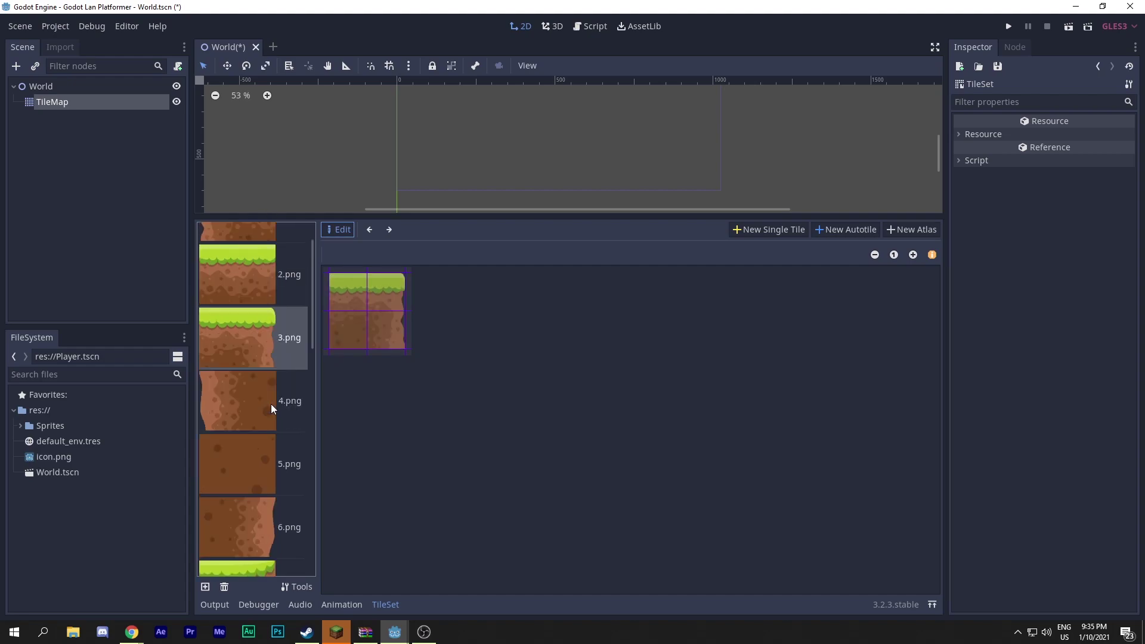
{"action": "scroll", "coordinate": [269, 405], "scroll_direction": "up", "scroll_amount": 7}
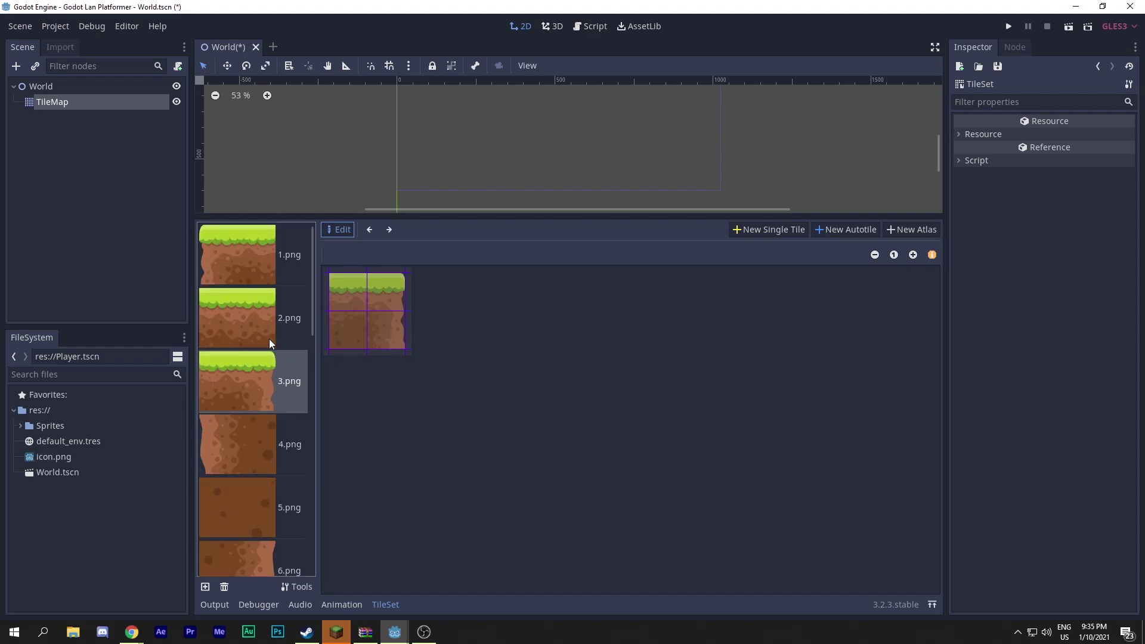
{"action": "left_click", "coordinate": [260, 306]}
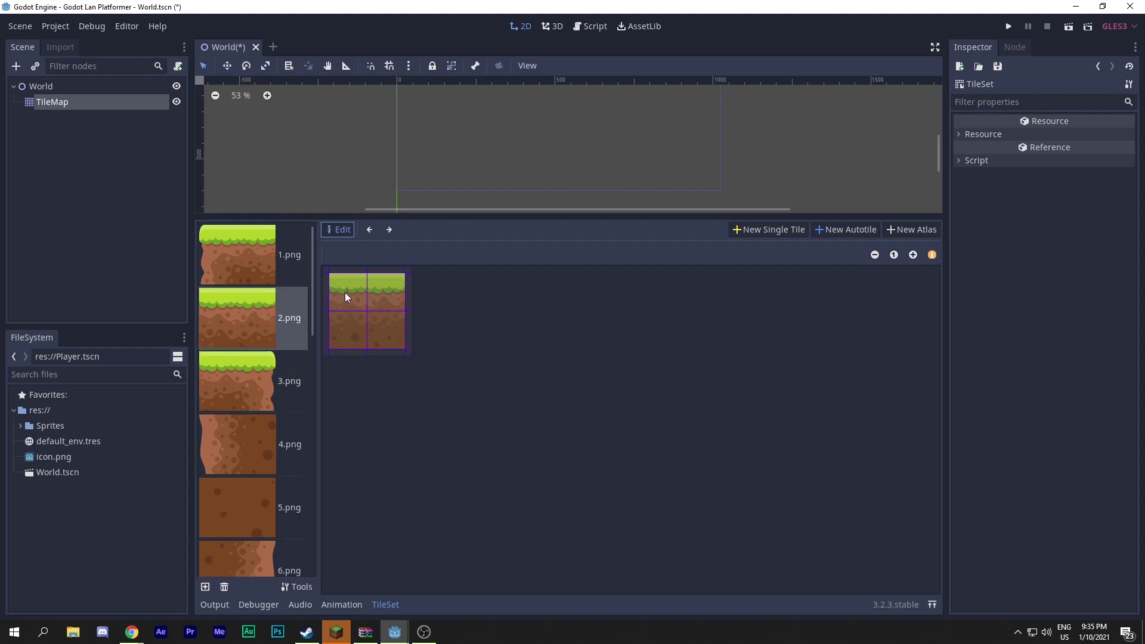
Make 2.png a single tile with a full-tile collision rectangle
{"action": "left_click", "coordinate": [753, 230]}
{"action": "left_click_drag", "start_coordinate": [331, 295], "coordinate": [391, 365]}
{"action": "left_click", "coordinate": [395, 254]}
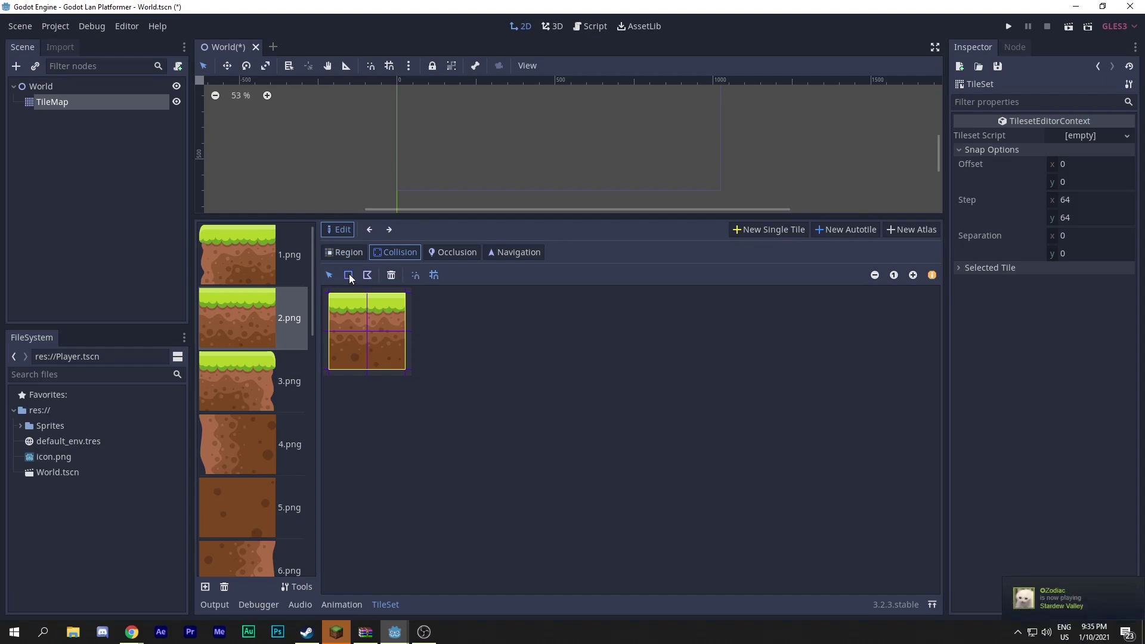
{"action": "left_click", "coordinate": [385, 349]}
Make 3.png a single tile spanning its texture with a full-tile collision rectangle
{"action": "left_click", "coordinate": [248, 381]}
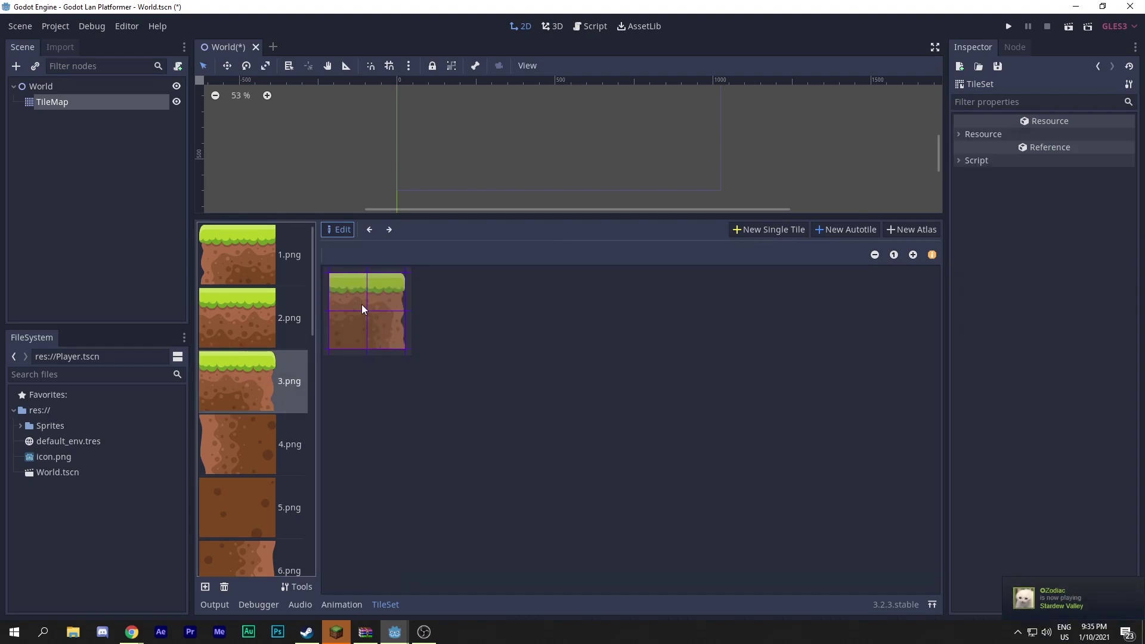
{"action": "left_click", "coordinate": [755, 231]}
{"action": "left_click_drag", "start_coordinate": [347, 318], "coordinate": [378, 352]}
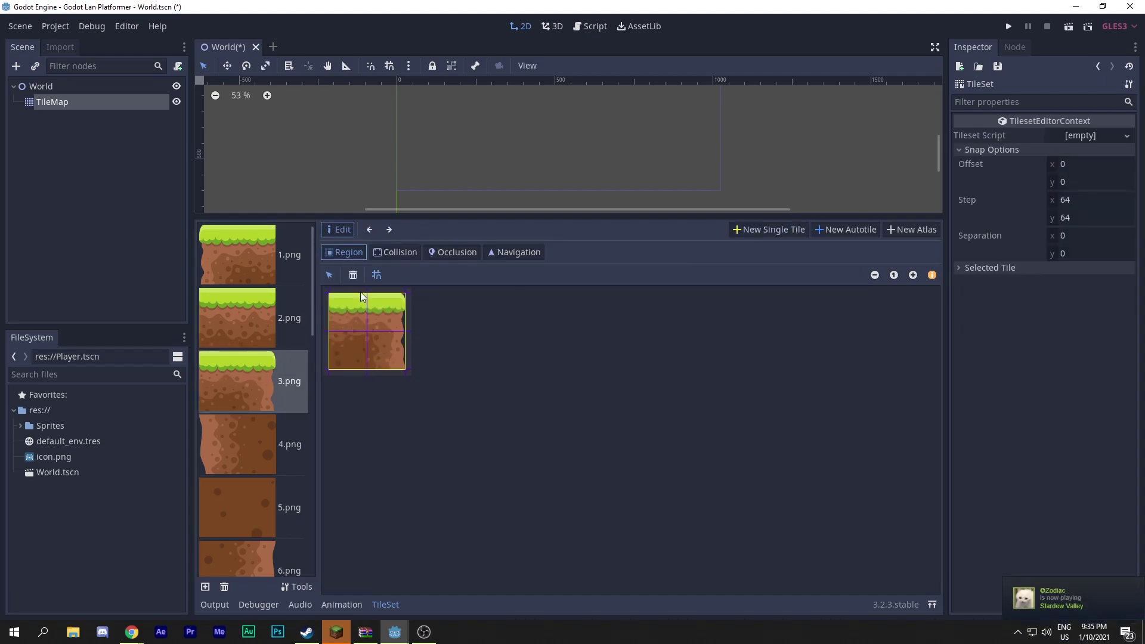
{"action": "left_click", "coordinate": [398, 257]}
{"action": "left_click_drag", "start_coordinate": [332, 306], "coordinate": [388, 353]}
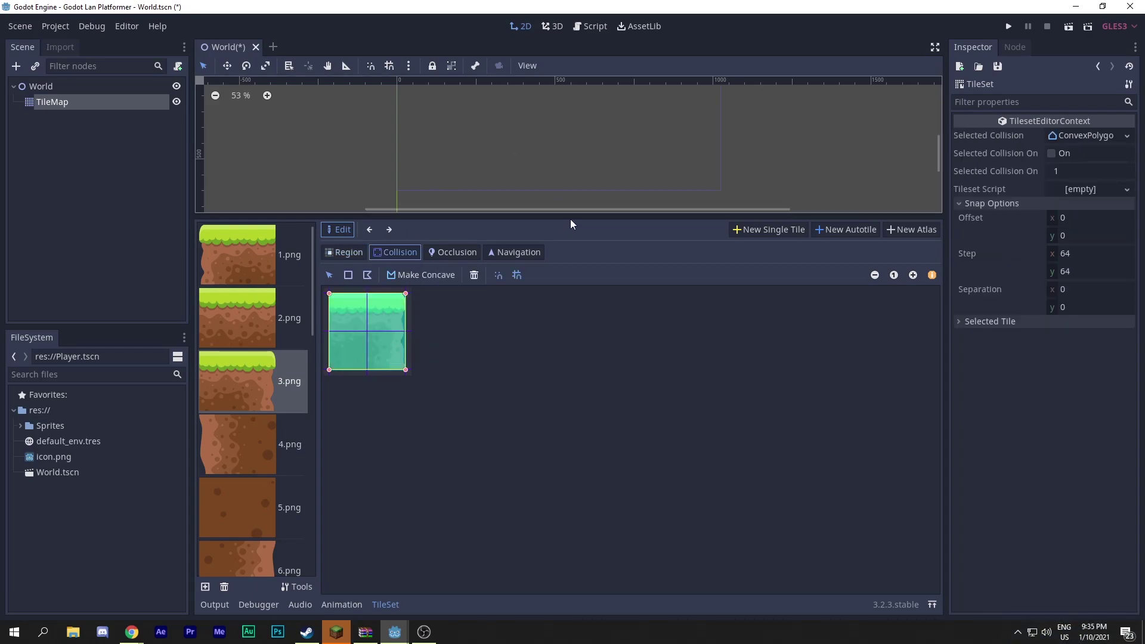
Enlarge the 2D viewport and save the World scene
{"action": "left_click_drag", "start_coordinate": [571, 220], "coordinate": [598, 294]}
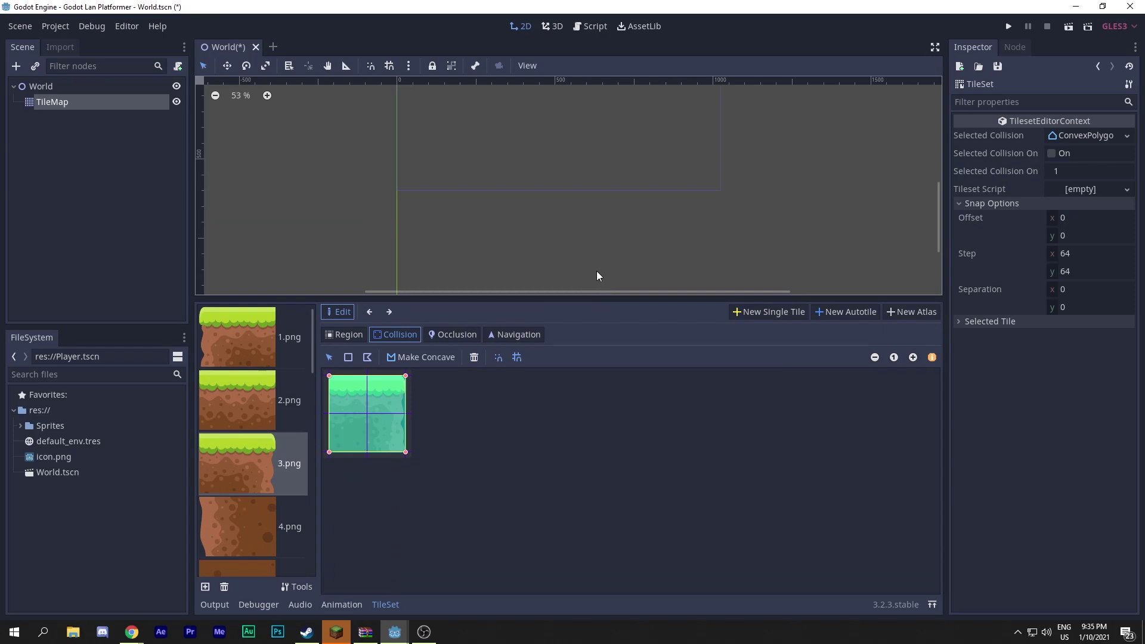
{"action": "key", "text": "ctrl+s"}
{"action": "left_click", "coordinate": [561, 218]}
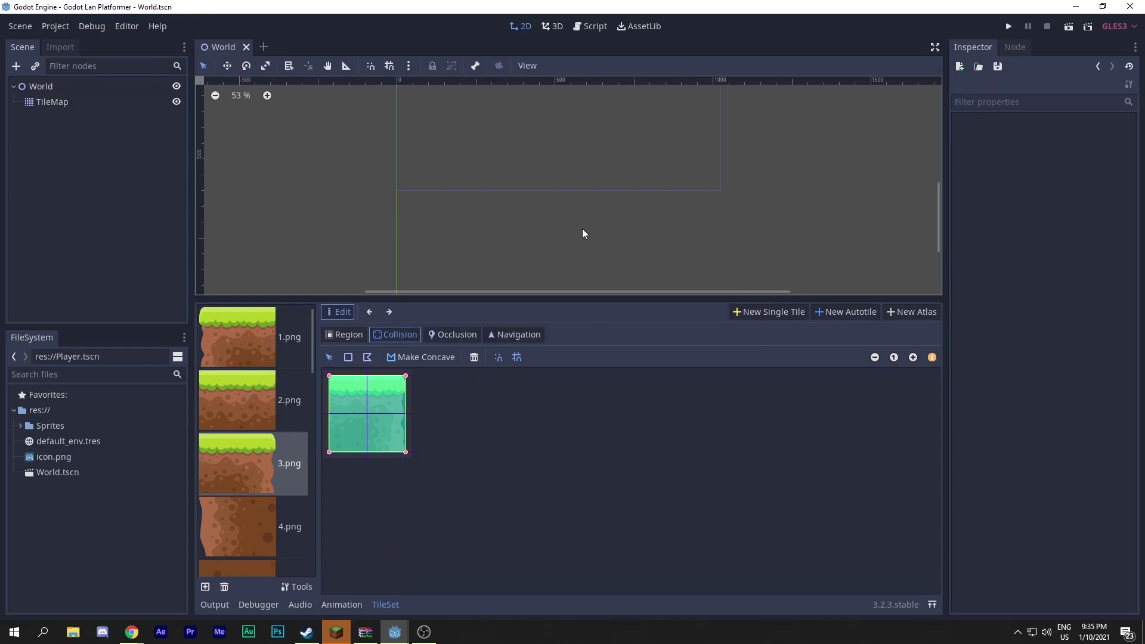
Select the TileMap node and pick the 3.png and 1.png grass tiles in its palette
{"action": "left_click", "coordinate": [61, 103]}
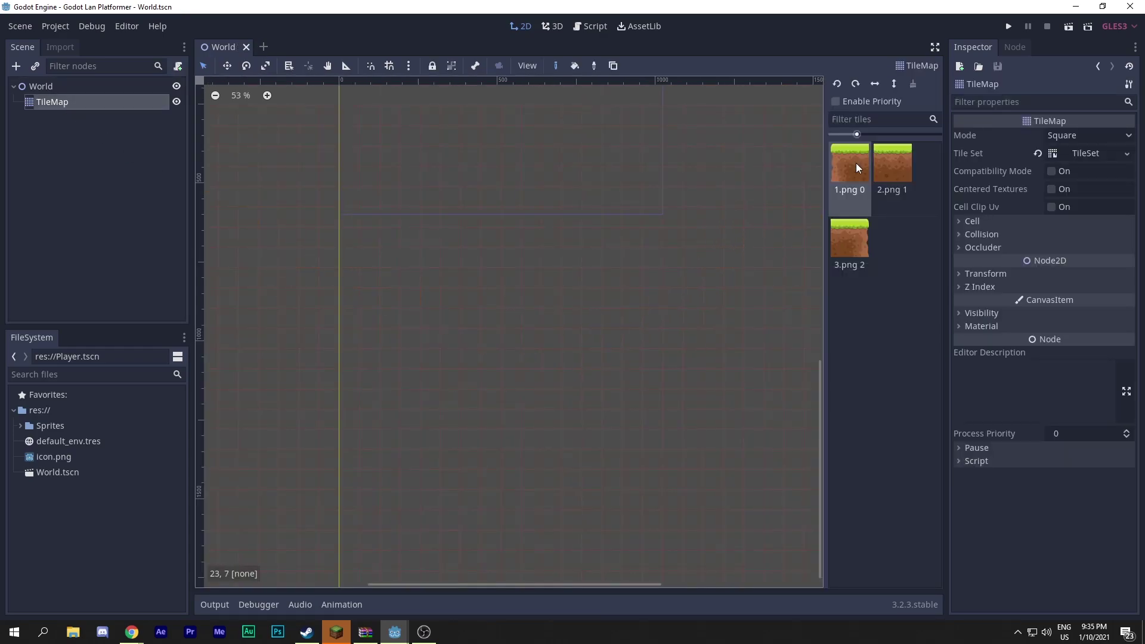
{"action": "left_click", "coordinate": [849, 239]}
{"action": "scroll", "coordinate": [382, 239], "scroll_direction": "up", "scroll_amount": 6}
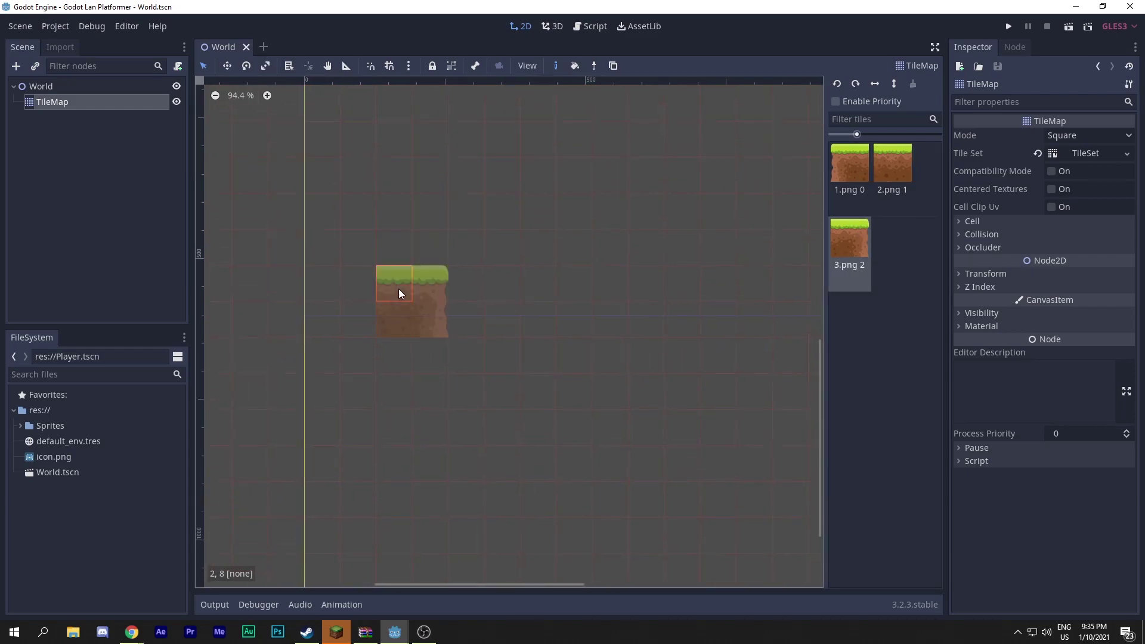
{"action": "middle_click_drag", "start_coordinate": [398, 289], "coordinate": [430, 376]}
{"action": "left_click", "coordinate": [849, 166]}
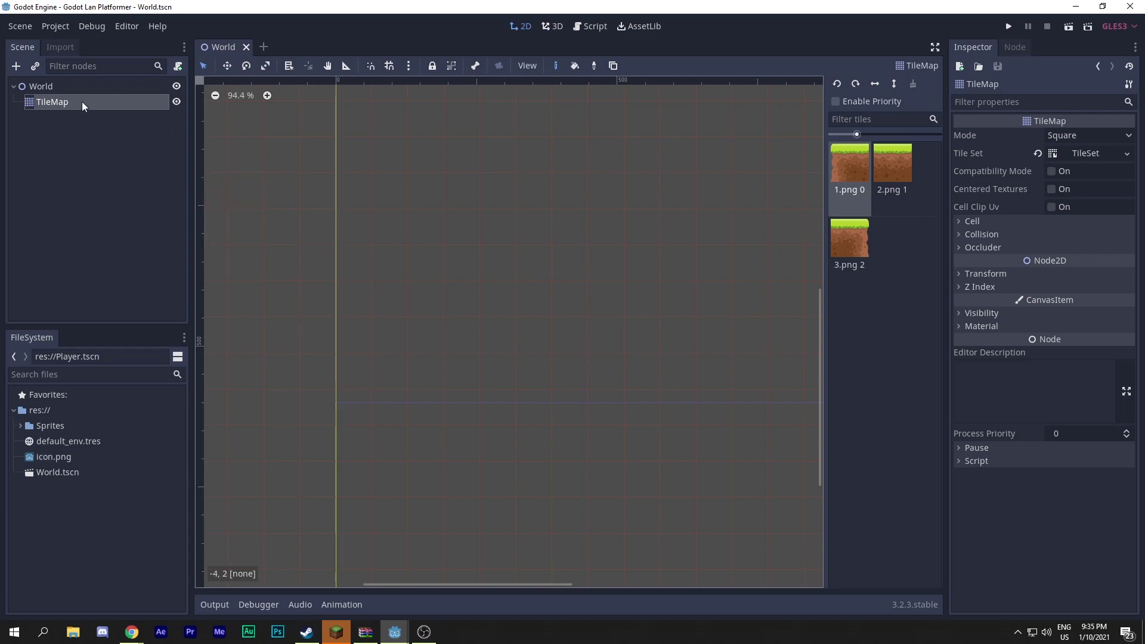
Set the TileMap's Cell Size to 128 × 128, entering the width as 64*2
{"action": "left_click", "coordinate": [962, 222]}
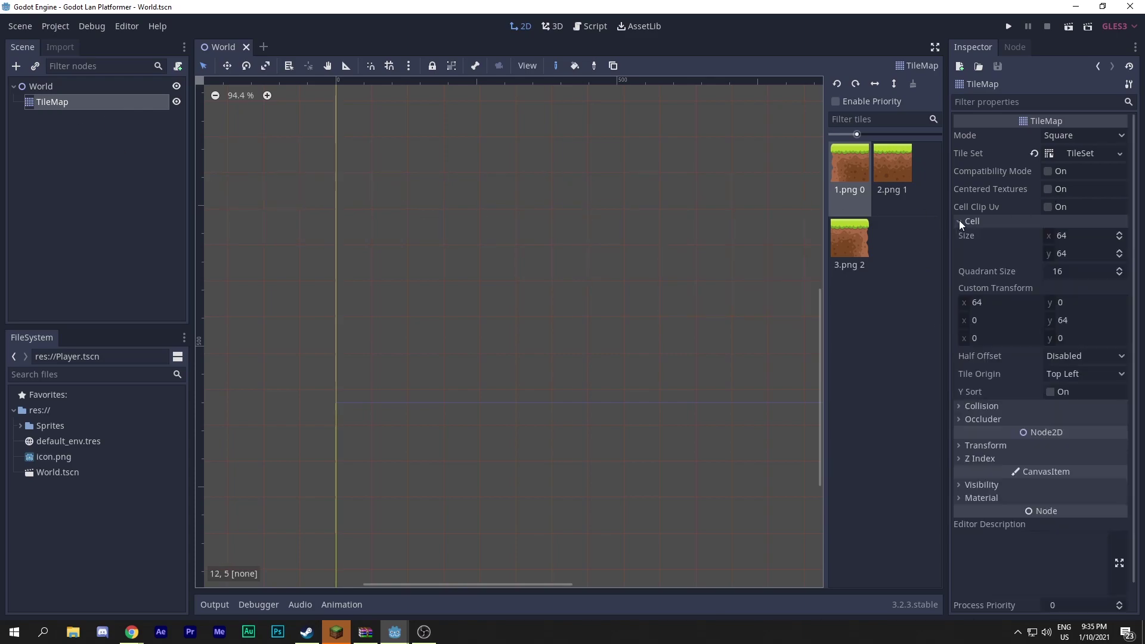
{"action": "left_click", "coordinate": [1084, 237]}
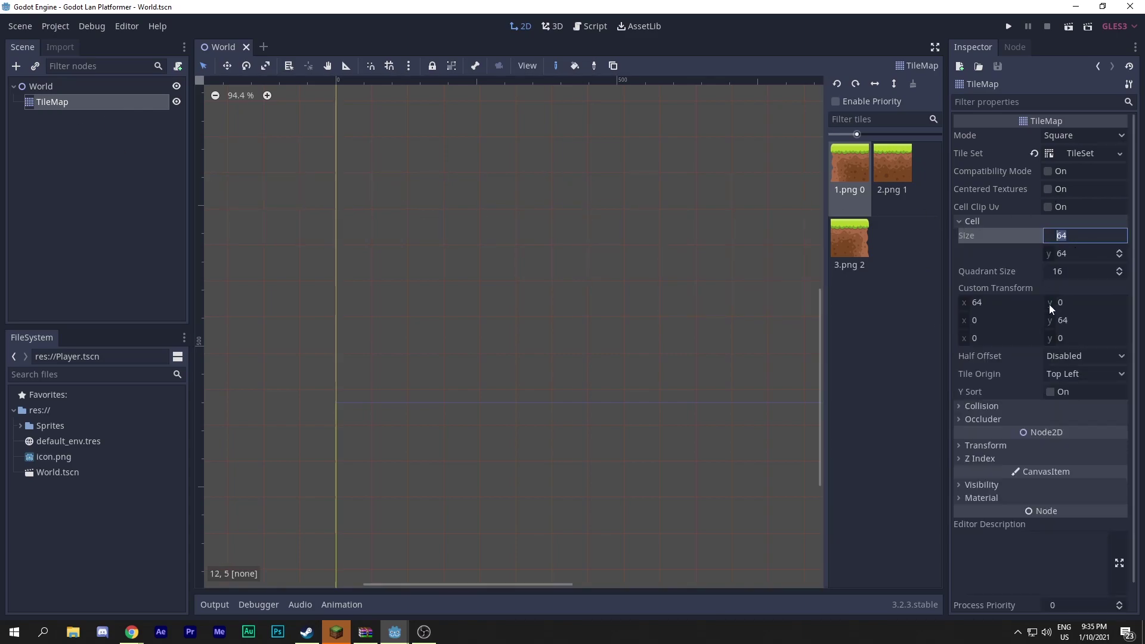
{"action": "key", "text": "Left"}
{"action": "type", "text": "*"}
{"action": "key", "text": "BackSpace"}
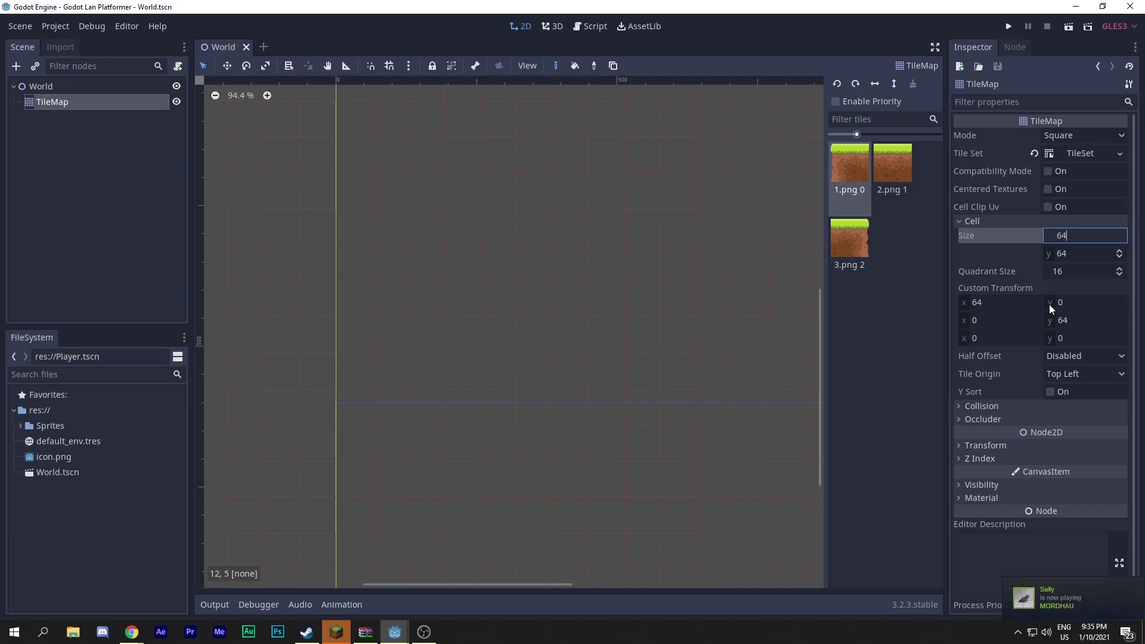
{"action": "key", "text": "Right"}
{"action": "type", "text": "2"}
{"action": "type", "text": "*2"}
{"action": "key", "text": "Return"}
{"action": "left_click", "coordinate": [1094, 252]}
{"action": "type", "text": "128"}
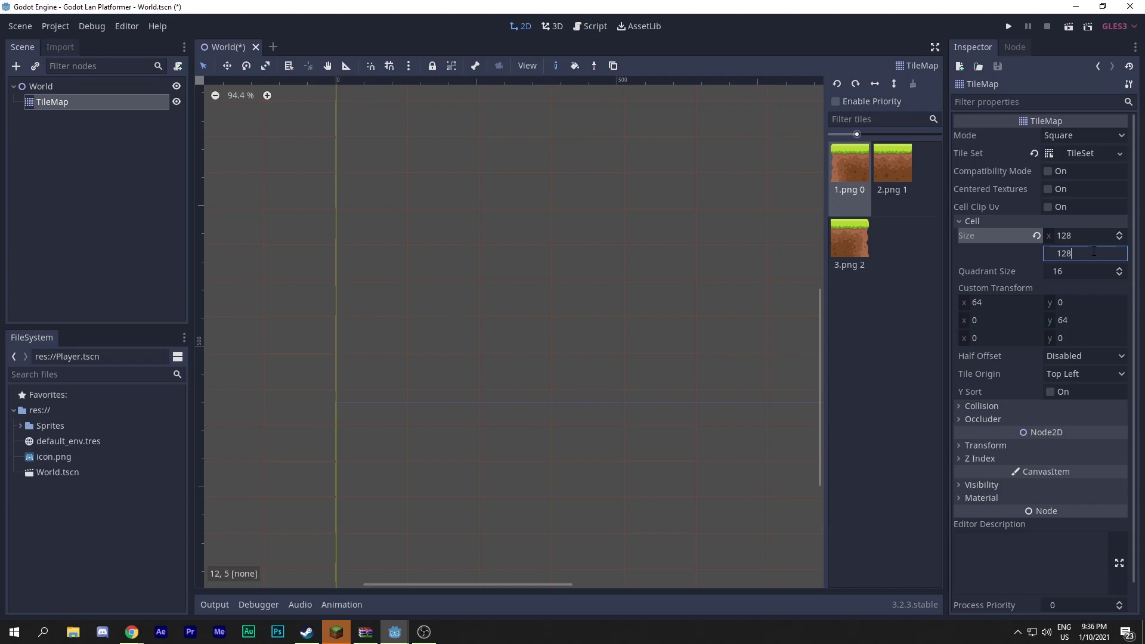
{"action": "key", "text": "Return"}
{"action": "scroll", "coordinate": [387, 331], "scroll_direction": "down", "scroll_amount": 5}
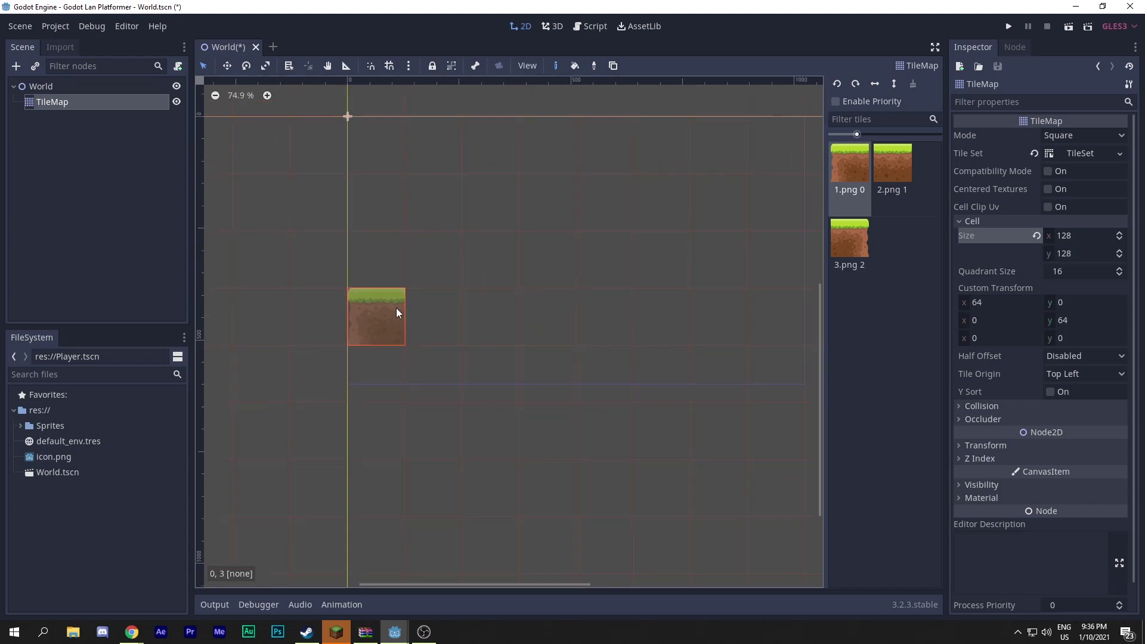
Place the left-edge 1.png tile, then paint a row of middle 2.png ground tiles
{"action": "left_click", "coordinate": [389, 348]}
{"action": "scroll", "coordinate": [475, 377], "scroll_direction": "up", "scroll_amount": 4}
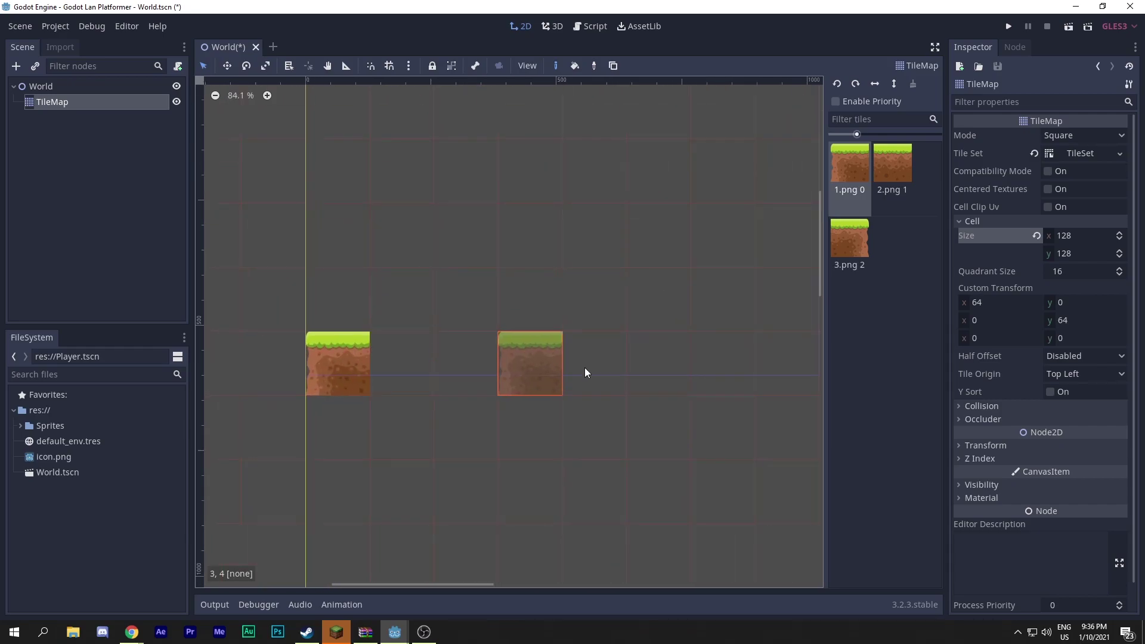
{"action": "left_click", "coordinate": [880, 174]}
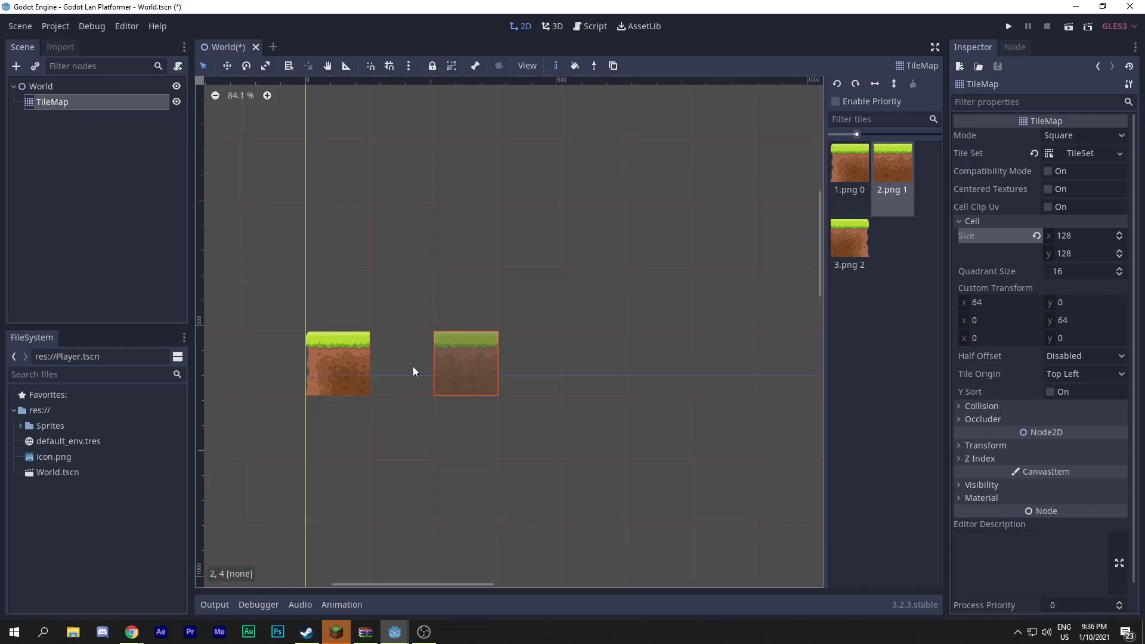
{"action": "left_click_drag", "start_coordinate": [412, 371], "coordinate": [520, 367]}
{"action": "middle_click_drag", "start_coordinate": [521, 367], "coordinate": [417, 394]}
{"action": "mouse_move", "coordinate": [417, 394]}
{"action": "left_mouse_down"}
{"action": "mouse_move", "coordinate": [407, 381]}
{"action": "mouse_move", "coordinate": [482, 386]}
{"action": "left_mouse_up"}
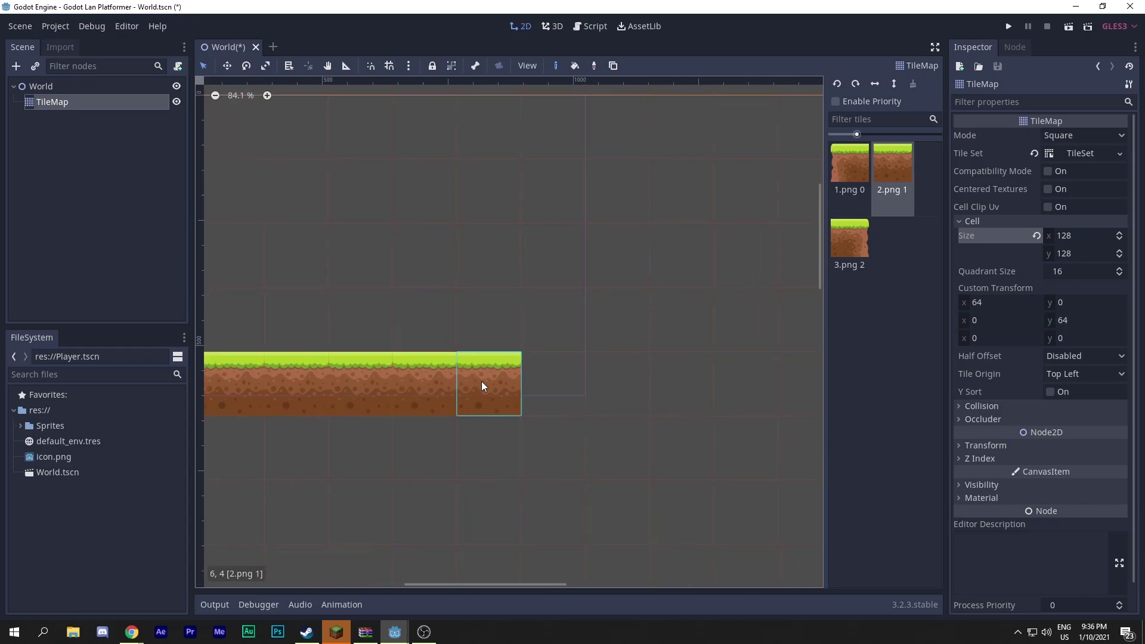
{"action": "left_click", "coordinate": [545, 378]}
{"action": "middle_click_drag", "start_coordinate": [545, 378], "coordinate": [781, 438]}
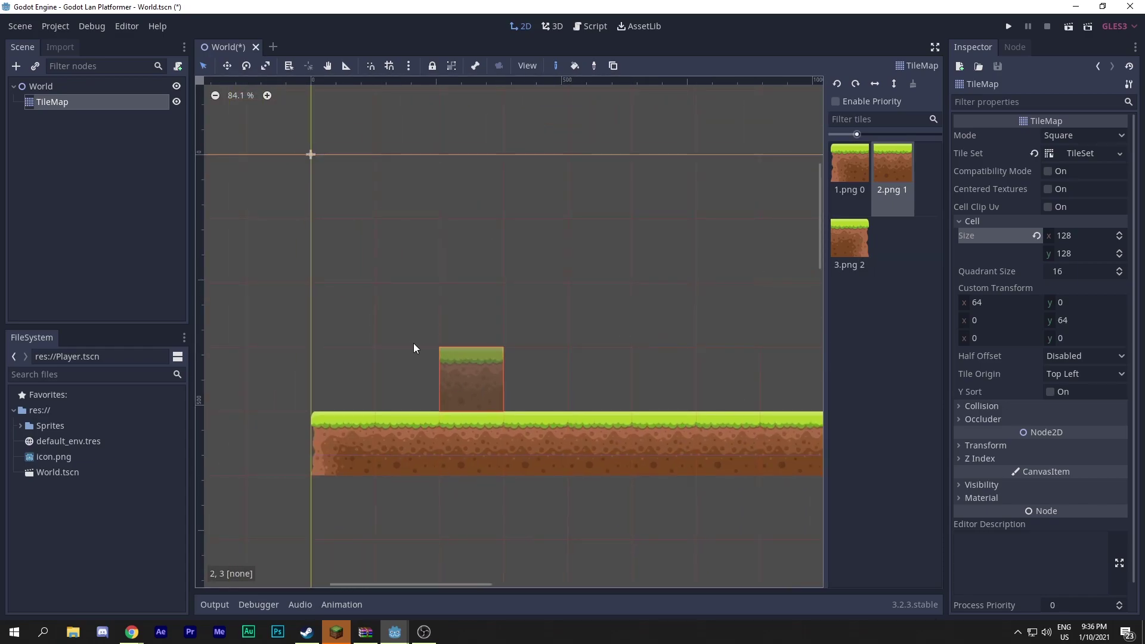
{"action": "middle_click_drag", "start_coordinate": [635, 345], "coordinate": [476, 310]}
Erase the extra end tile, cap the row with the 3.png edge tile, and save the scene
{"action": "right_click", "coordinate": [614, 398]}
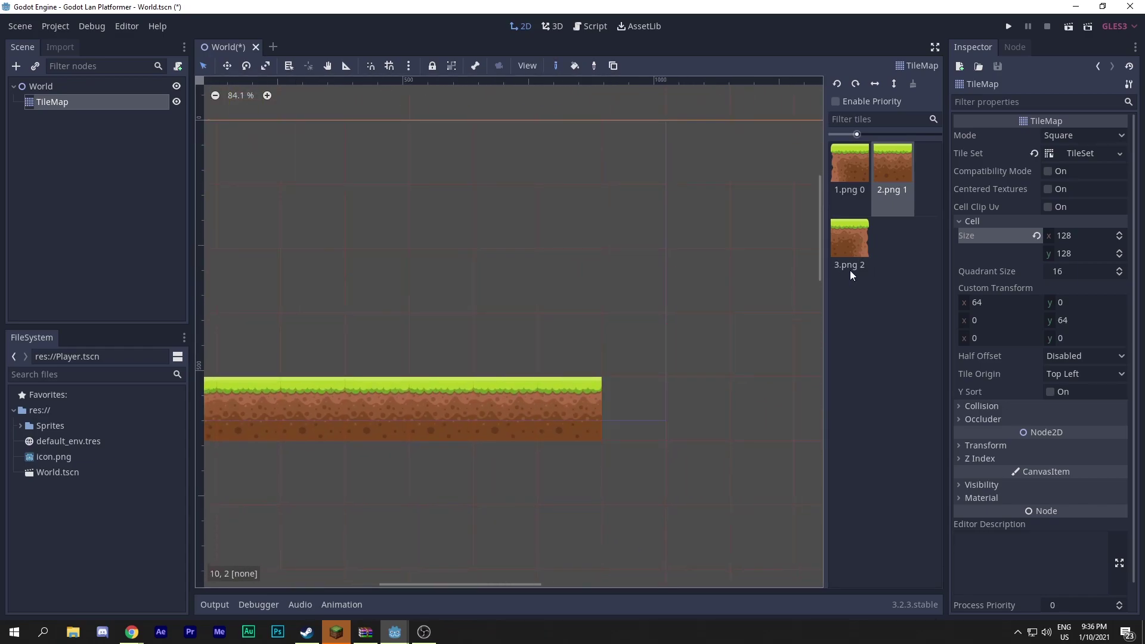
{"action": "left_click", "coordinate": [850, 266]}
{"action": "left_click", "coordinate": [603, 403]}
{"action": "middle_click_drag", "start_coordinate": [291, 309], "coordinate": [463, 322]}
{"action": "scroll", "coordinate": [463, 322], "scroll_direction": "down", "scroll_amount": 2}
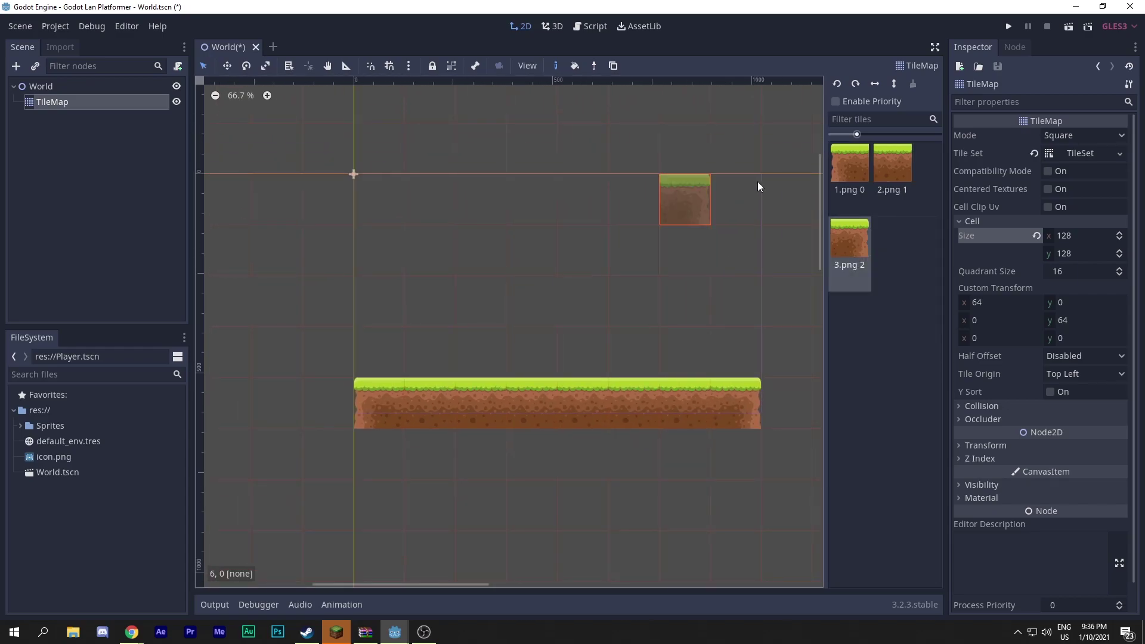
{"action": "key", "text": "ctrl+s"}
Run the game with World.tscn as the main scene, then close the game window
{"action": "left_click", "coordinate": [1008, 26]}
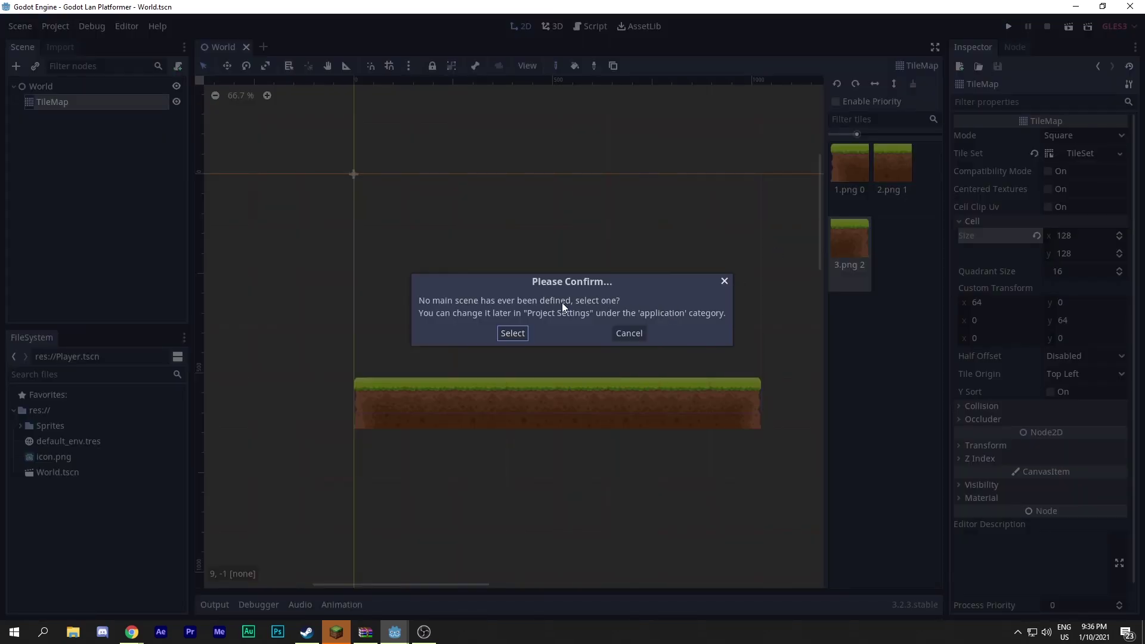
{"action": "left_click", "coordinate": [511, 332]}
{"action": "double_click", "coordinate": [405, 159]}
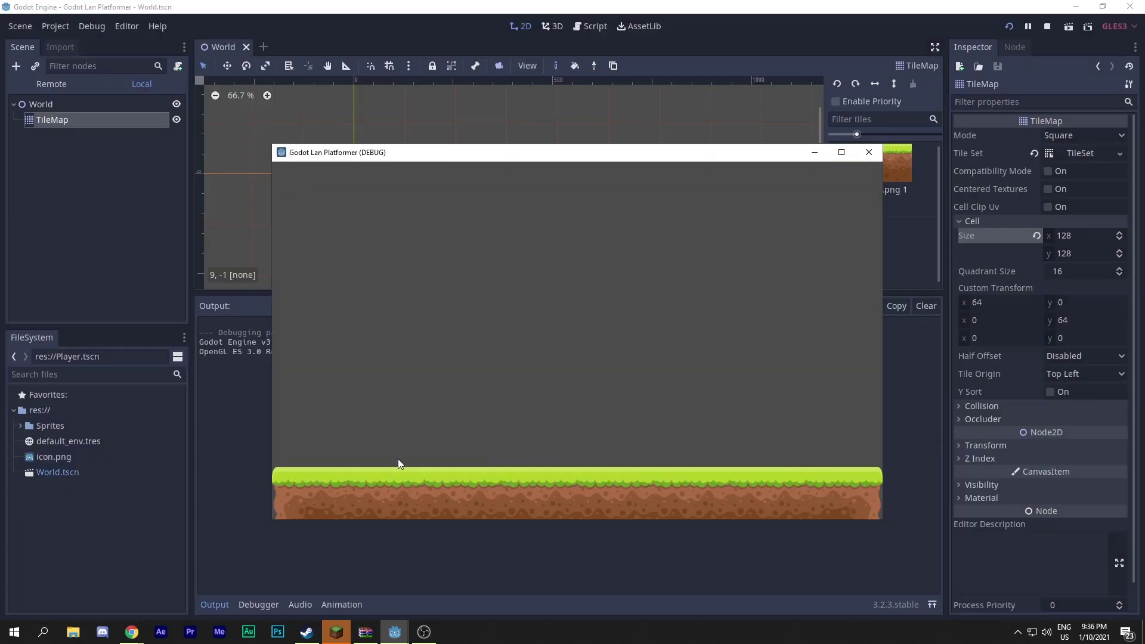
{"action": "left_click", "coordinate": [868, 152]}
Shrink the Output panel to enlarge the viewport and deselect the TileMap node
{"action": "scroll", "coordinate": [470, 170], "scroll_direction": "down", "scroll_amount": 5}
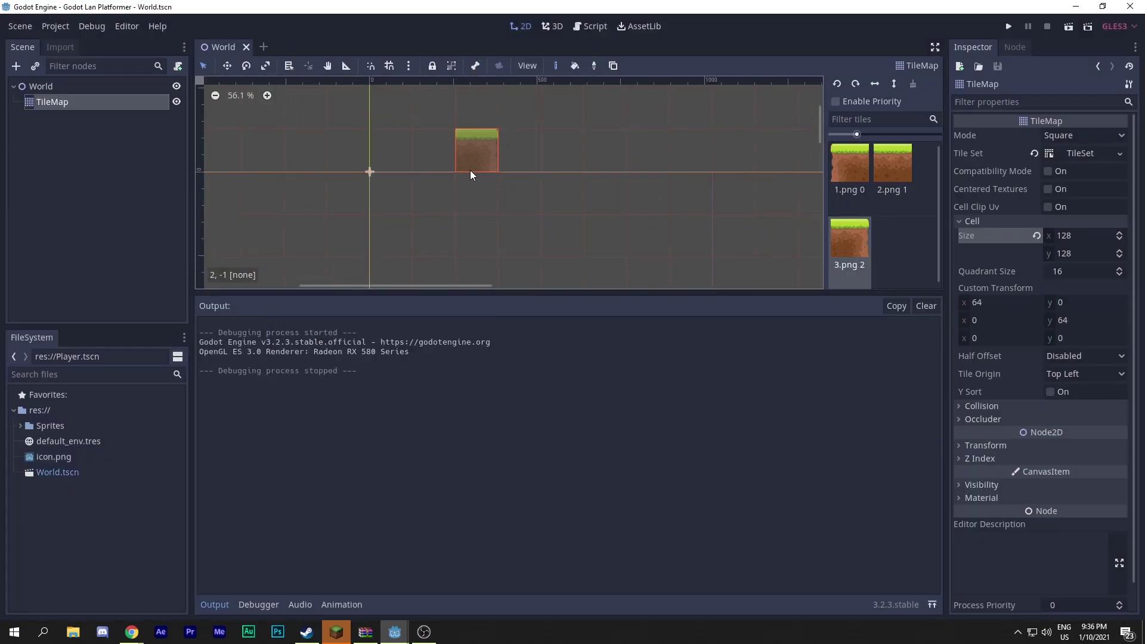
{"action": "left_click_drag", "start_coordinate": [559, 295], "coordinate": [567, 528]}
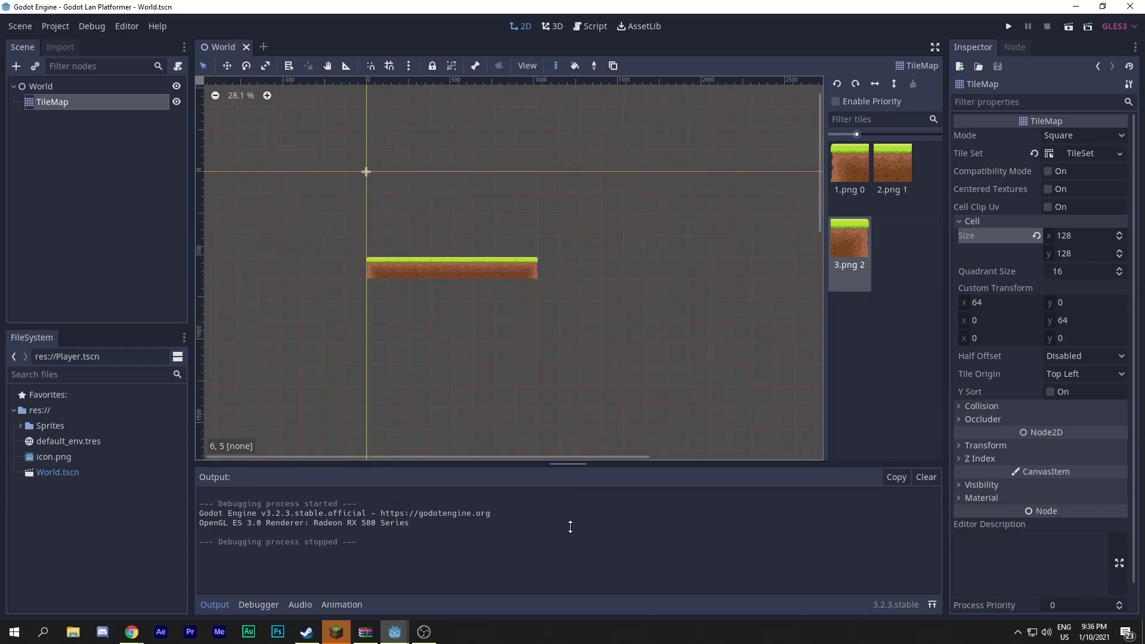
{"action": "scroll", "coordinate": [417, 322], "scroll_direction": "up", "scroll_amount": 1}
{"action": "scroll", "coordinate": [371, 235], "scroll_direction": "up", "scroll_amount": 5}
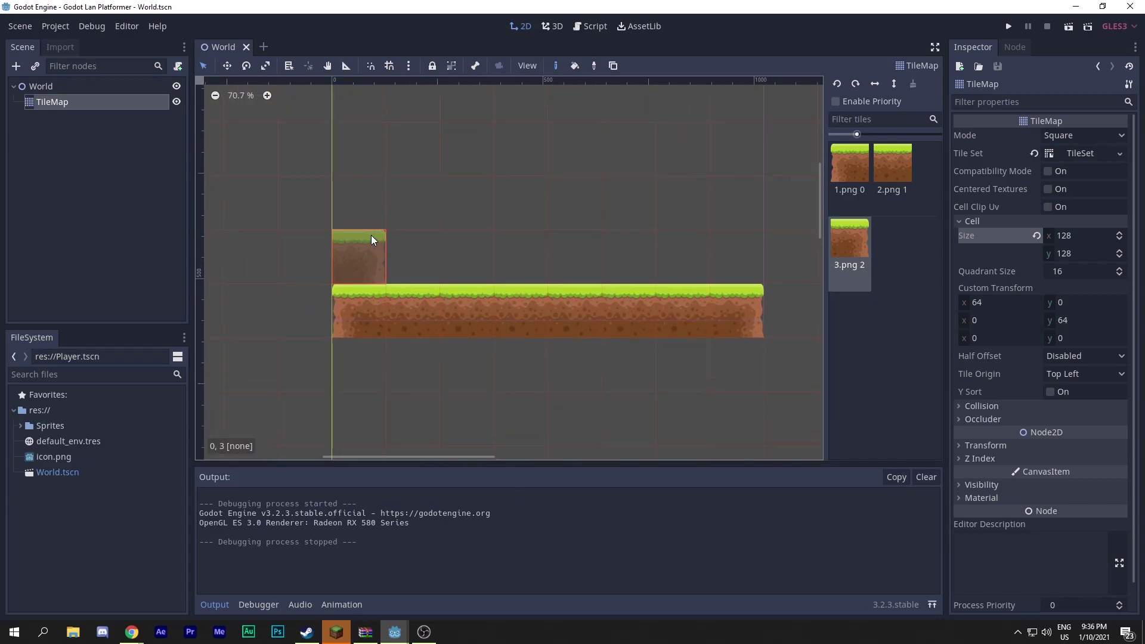
{"action": "middle_click_drag", "start_coordinate": [371, 235], "coordinate": [316, 302]}
{"action": "scroll", "coordinate": [468, 331], "scroll_direction": "down", "scroll_amount": 1}
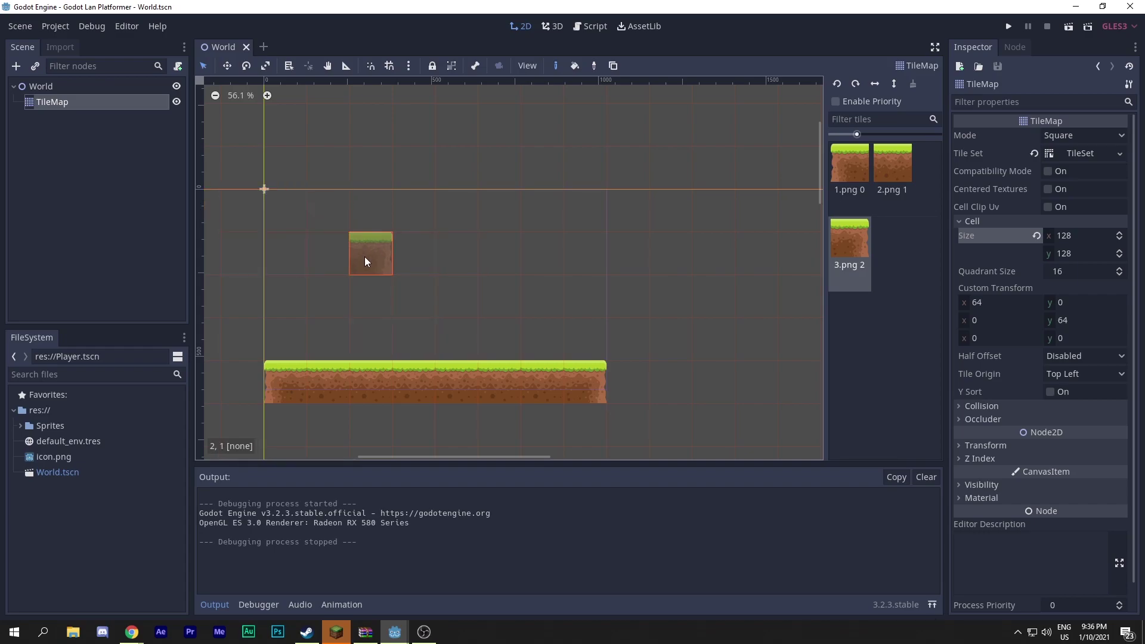
{"action": "left_click", "coordinate": [16, 134]}
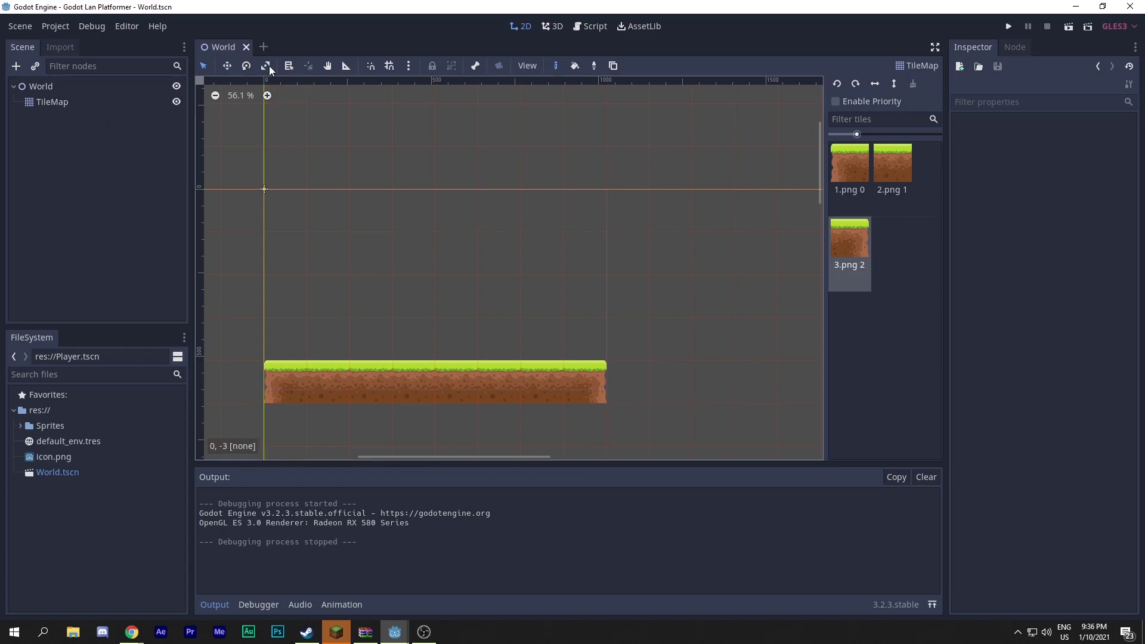
Create a new scene with a KinematicBody2D root node
{"action": "left_click", "coordinate": [266, 46]}
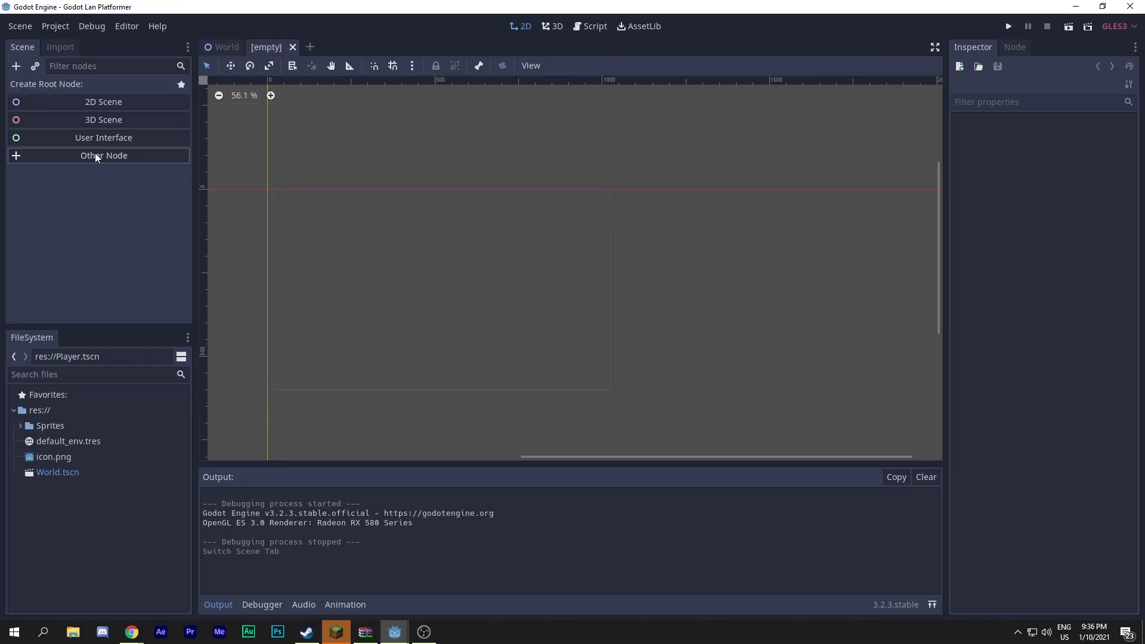
{"action": "left_click", "coordinate": [95, 154]}
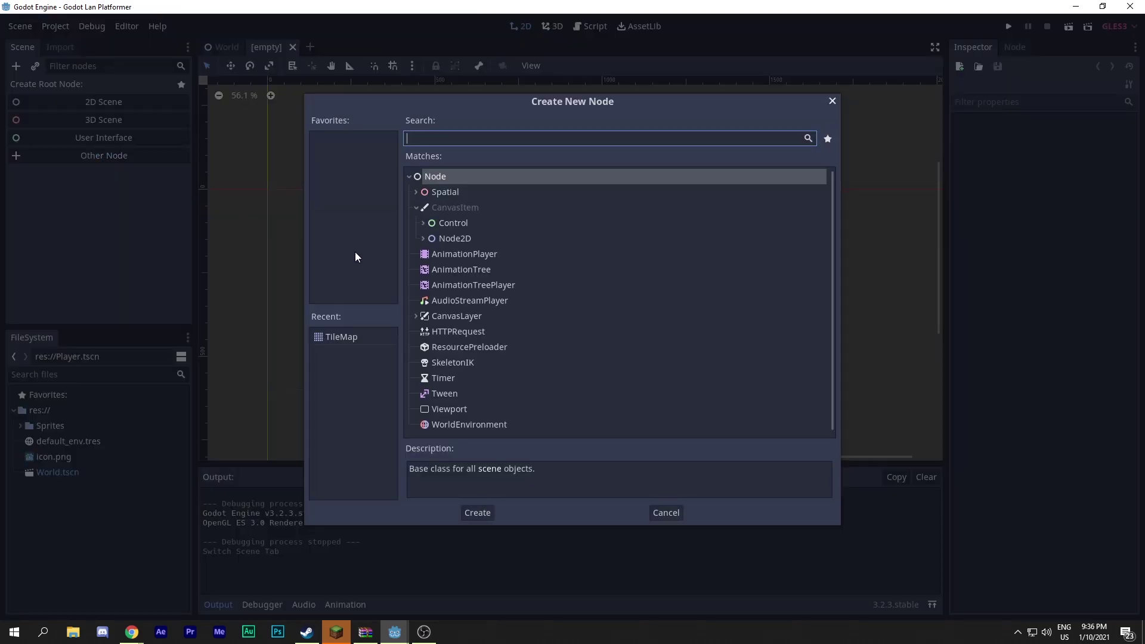
{"action": "type", "text": "Kinema"}
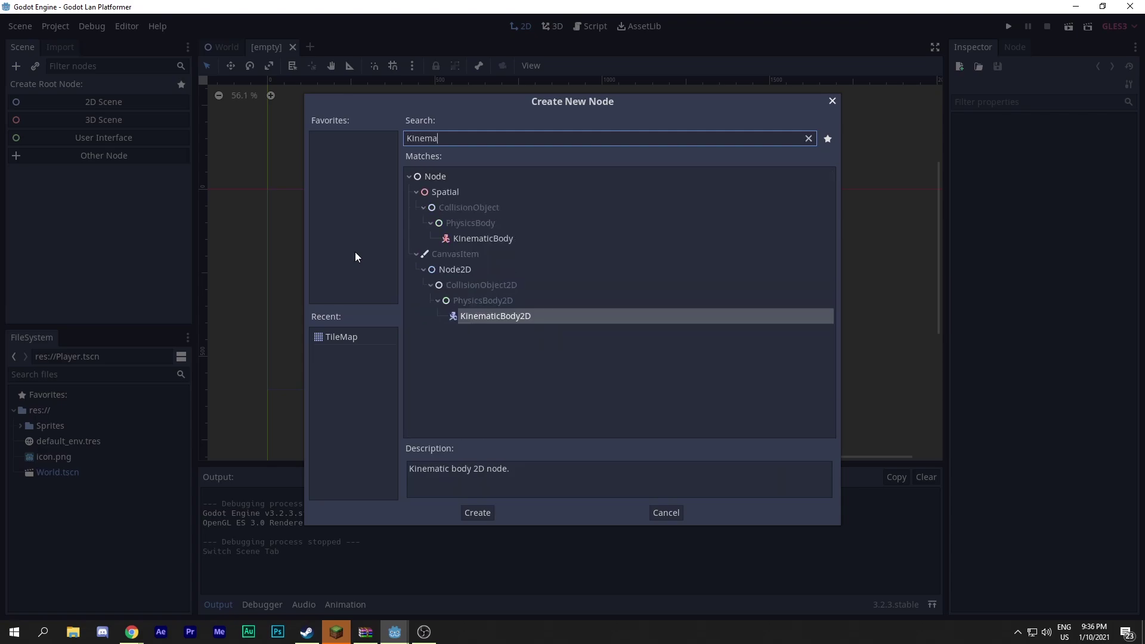
{"action": "key", "text": "Return"}
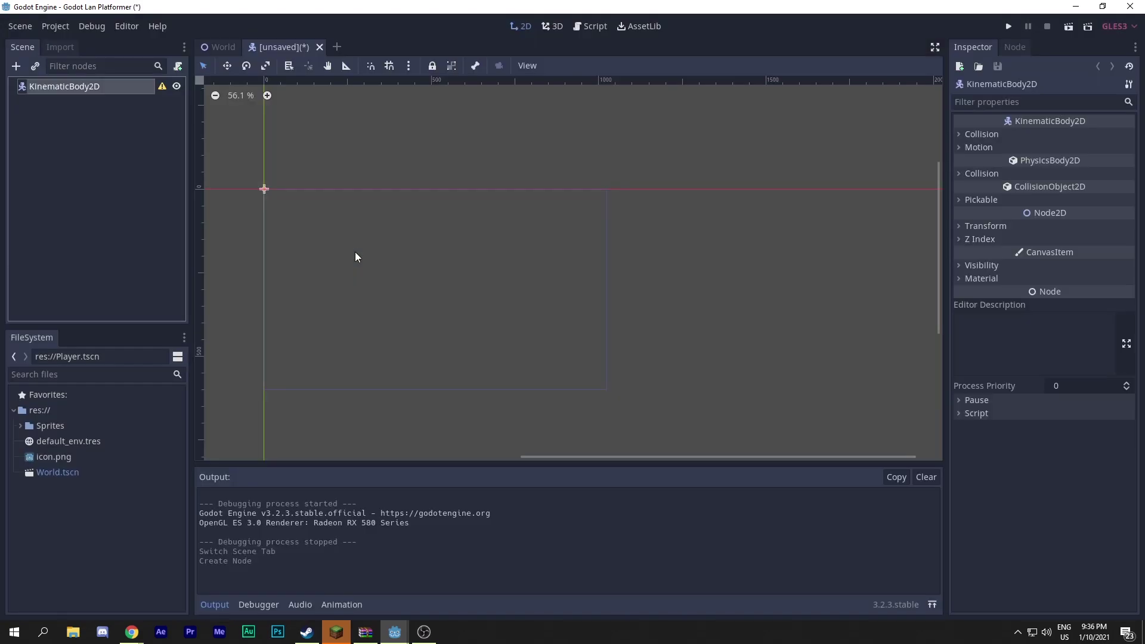
Rename the KinematicBody2D node to Player
{"action": "double_click", "coordinate": [70, 89]}
{"action": "key", "text": "BackSpace"}
{"action": "type", "text": "Player"}
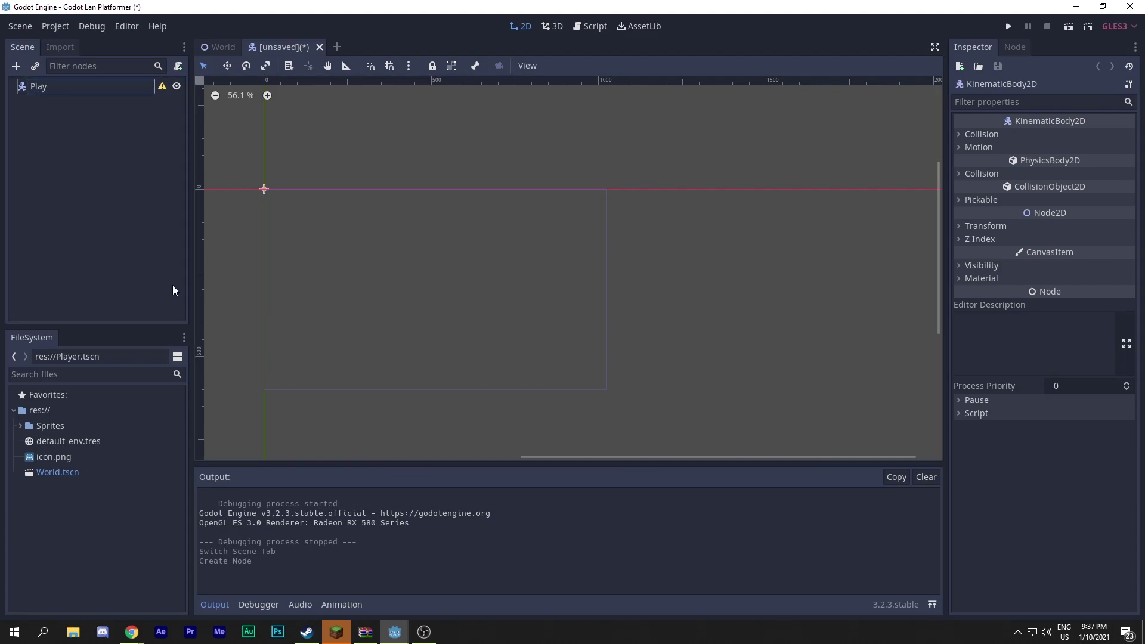
{"action": "key", "text": "Return"}
Mute the system speaker volume
{"action": "left_click", "coordinate": [1046, 632]}
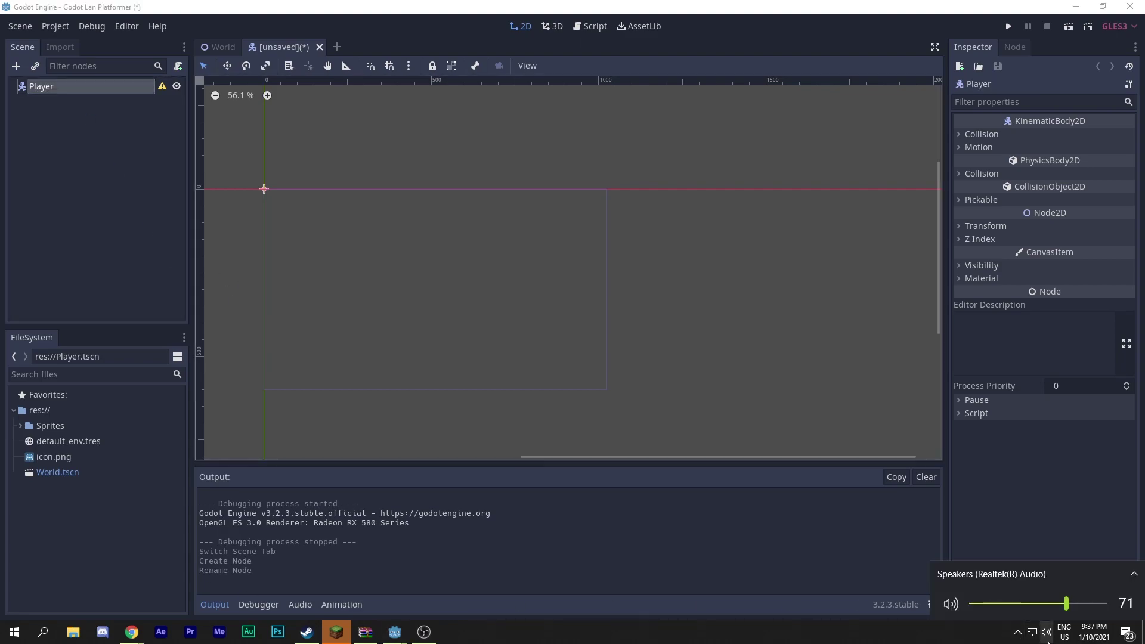
{"action": "left_click_drag", "start_coordinate": [1066, 604], "coordinate": [565, 608]}
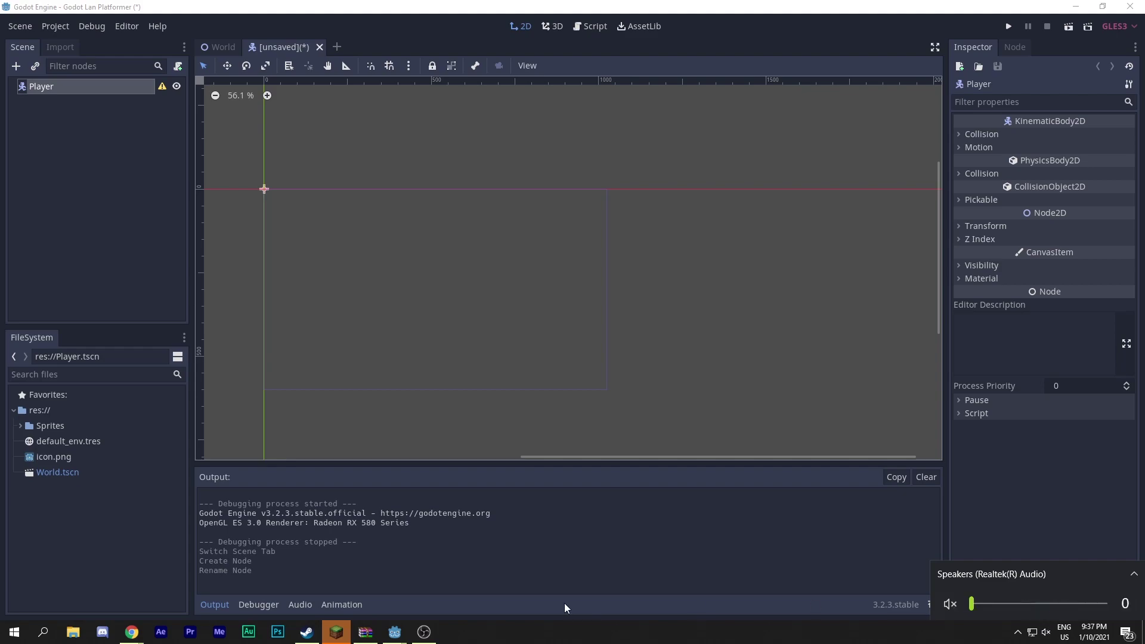
{"action": "left_click", "coordinate": [707, 554]}
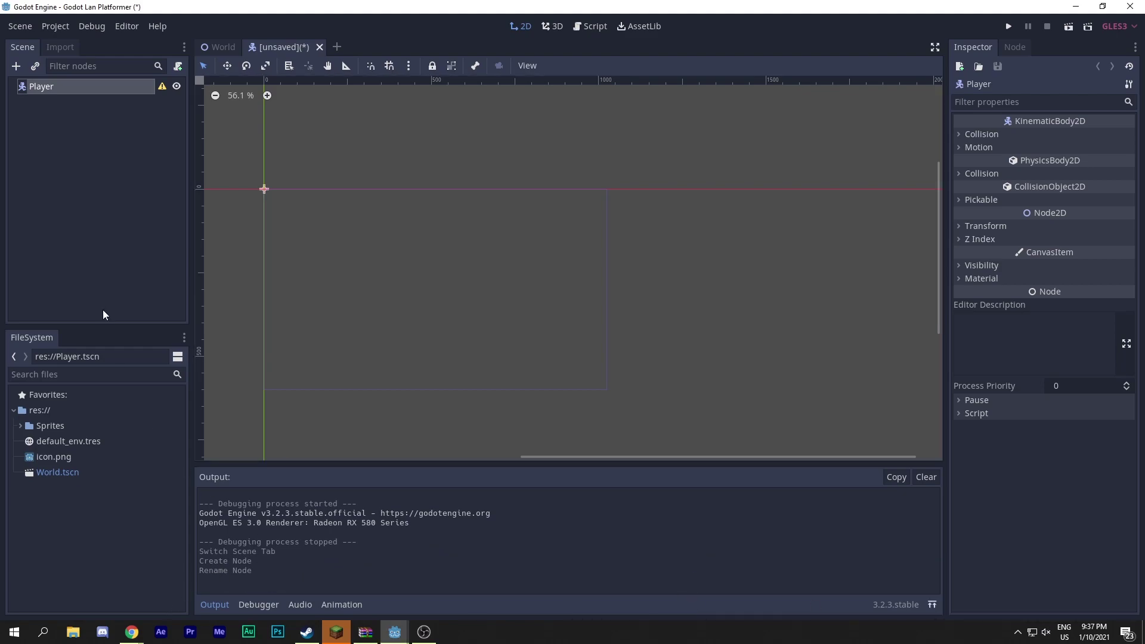
Reselect the Player node and bring up the Add Child Node dialog
{"action": "left_click", "coordinate": [41, 128]}
{"action": "left_click", "coordinate": [48, 88]}
{"action": "left_click", "coordinate": [16, 65]}
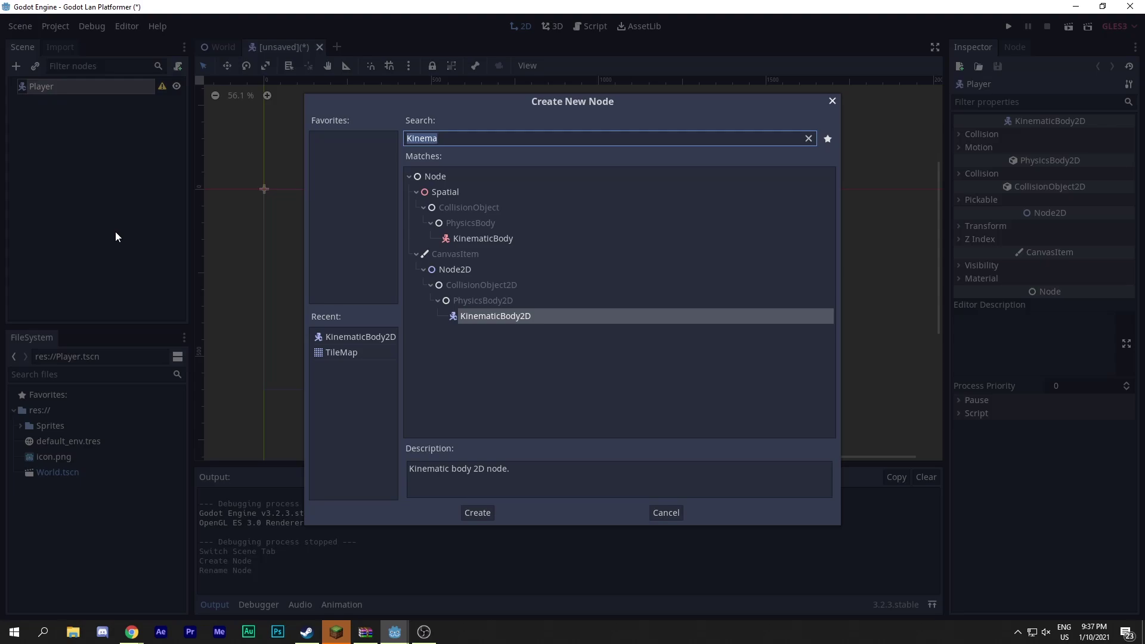
Add a CollisionShape2D under Player and give it a New RectangleShape2D shape
{"action": "key", "text": "BackSpace"}
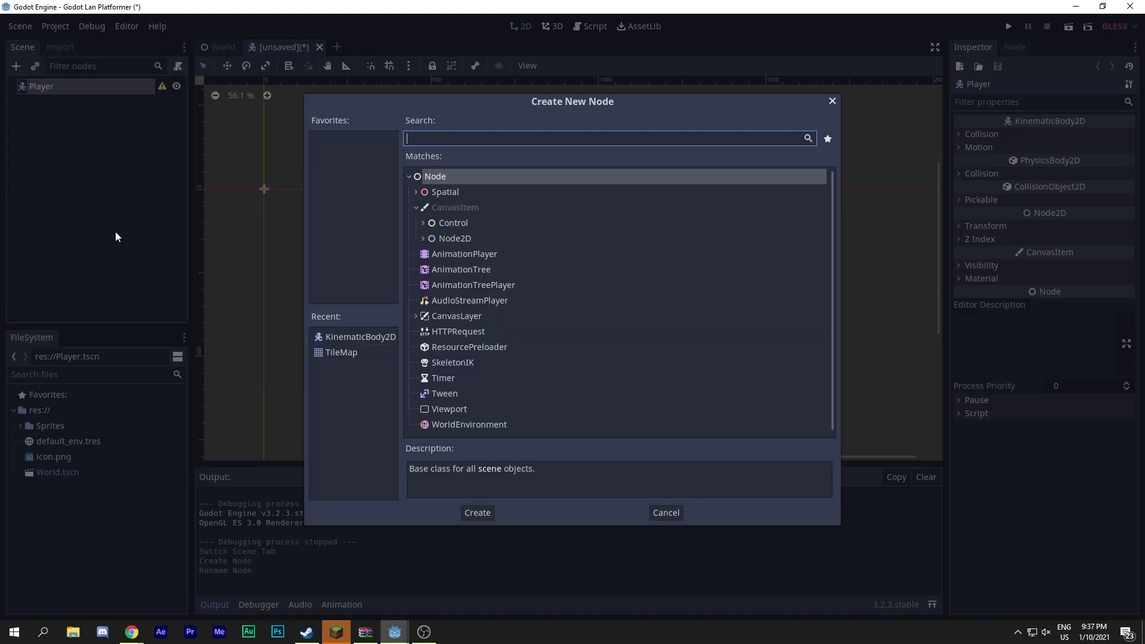
{"action": "type", "text": "Coll"}
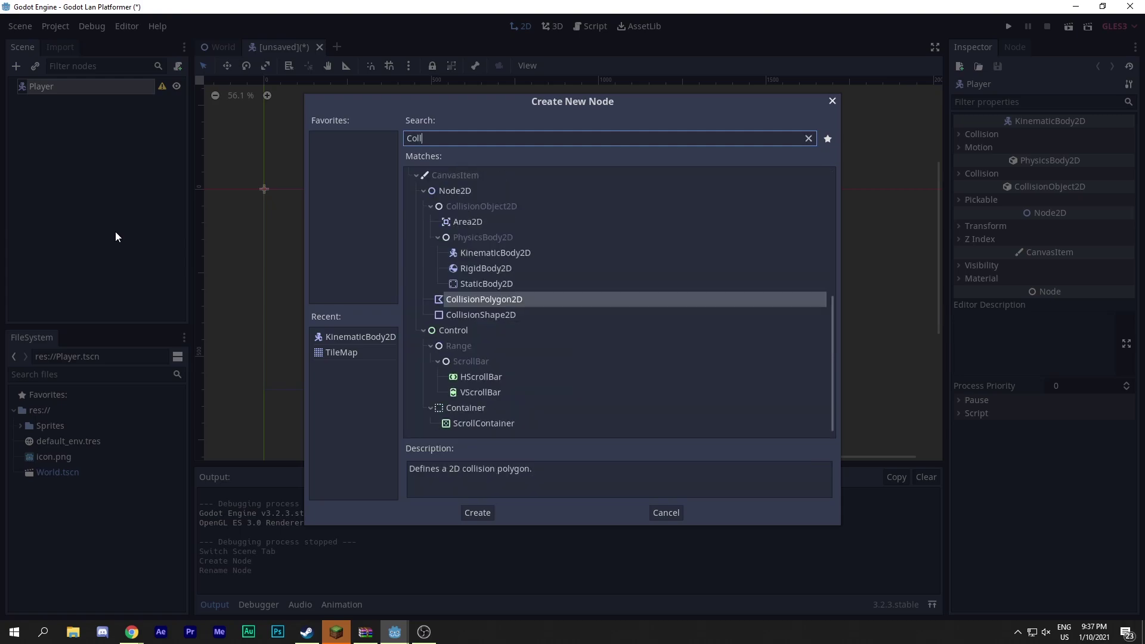
{"action": "type", "text": "isionSha"}
{"action": "key", "text": "Return"}
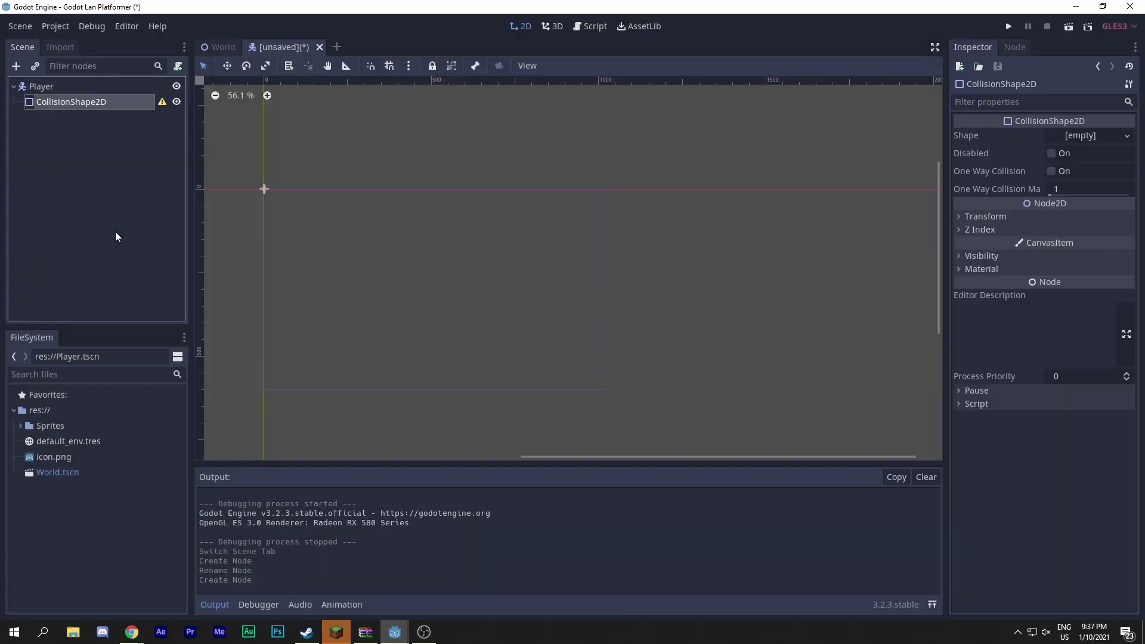
{"action": "left_click", "coordinate": [1127, 137]}
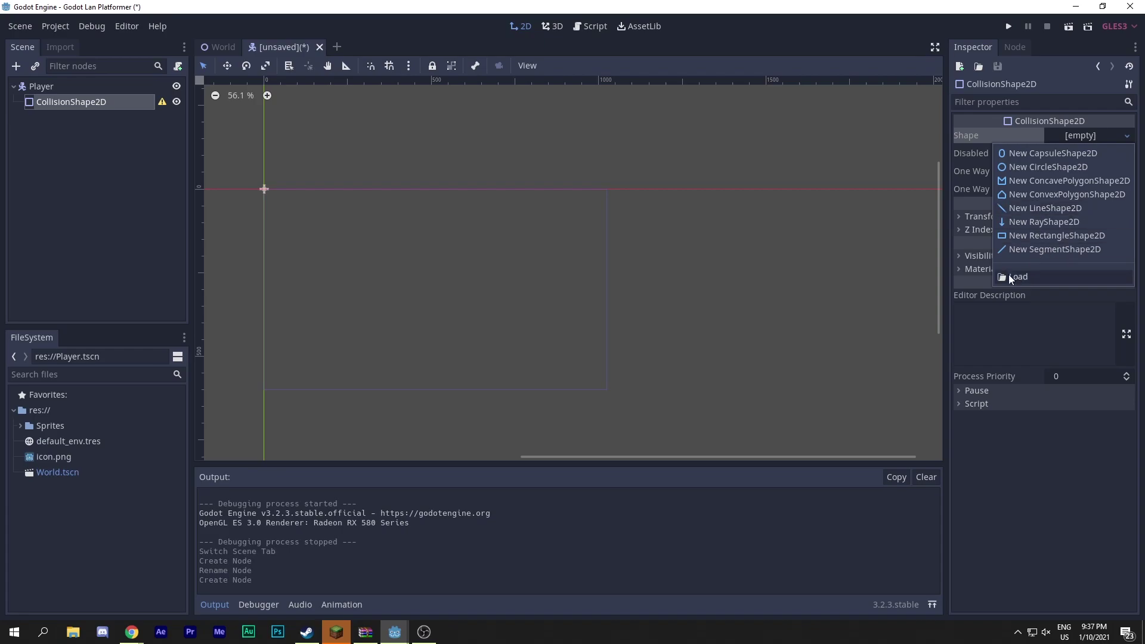
{"action": "left_click", "coordinate": [1057, 235]}
{"action": "scroll", "coordinate": [251, 214], "scroll_direction": "up", "scroll_amount": 1}
Add a Sprite child node under Player
{"action": "left_click", "coordinate": [40, 86]}
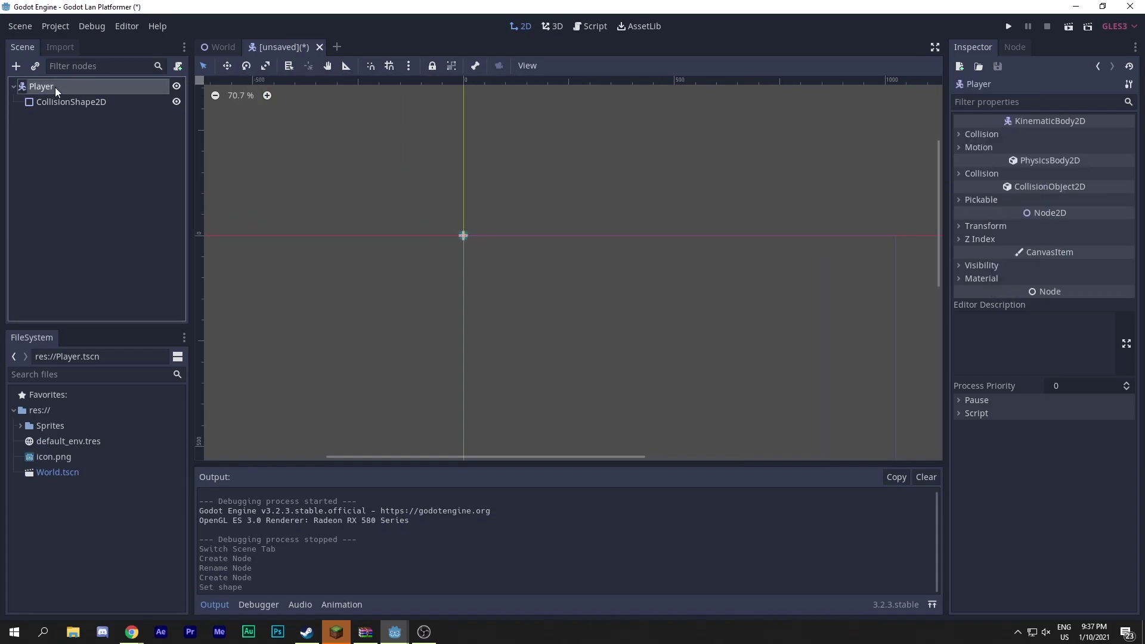
{"action": "left_click", "coordinate": [34, 66]}
{"action": "left_click", "coordinate": [793, 189]}
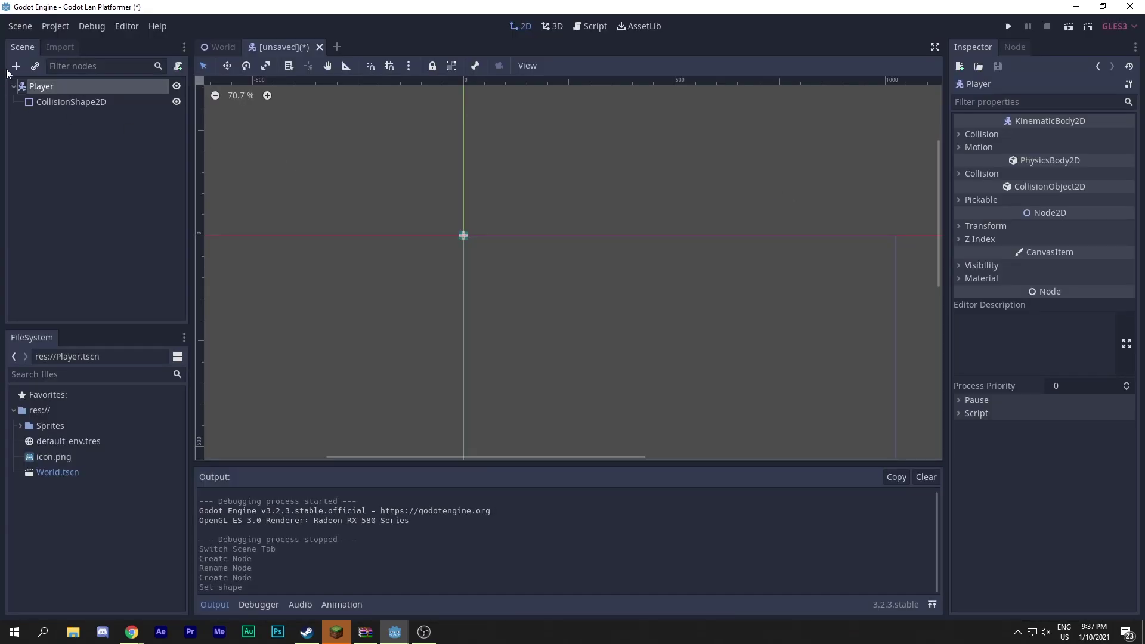
{"action": "left_click", "coordinate": [16, 65]}
{"action": "key", "text": "BackSpace"}
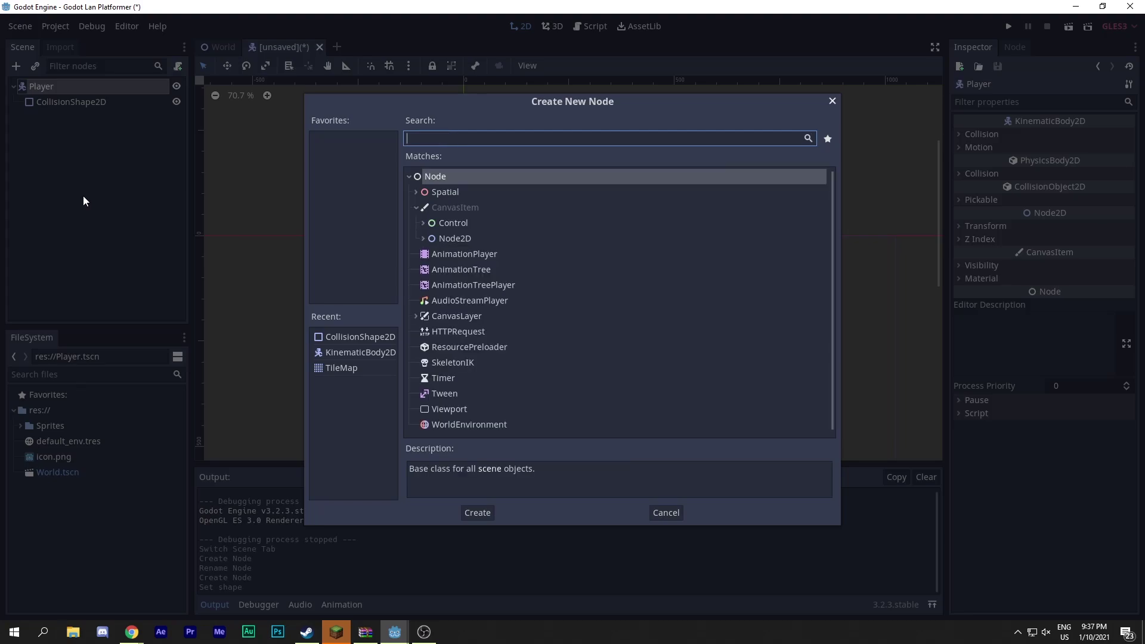
{"action": "type", "text": "sprite"}
{"action": "key", "text": "Return"}
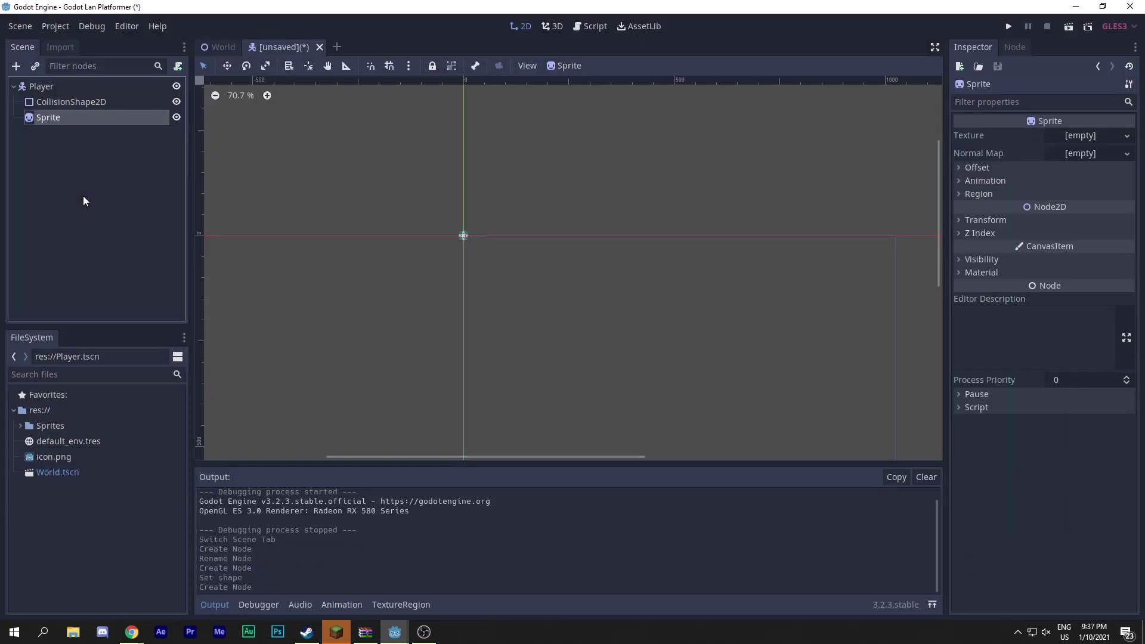
Expand the Sprites folder and close the WinRAR archive window
{"action": "left_click", "coordinate": [20, 426]}
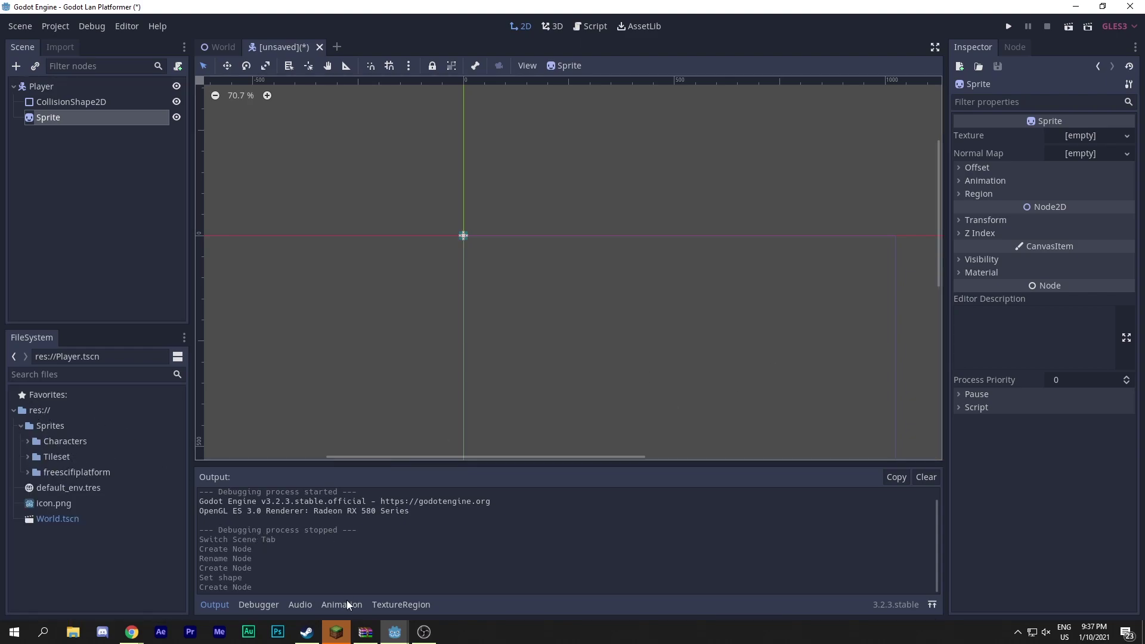
{"action": "left_click", "coordinate": [365, 631]}
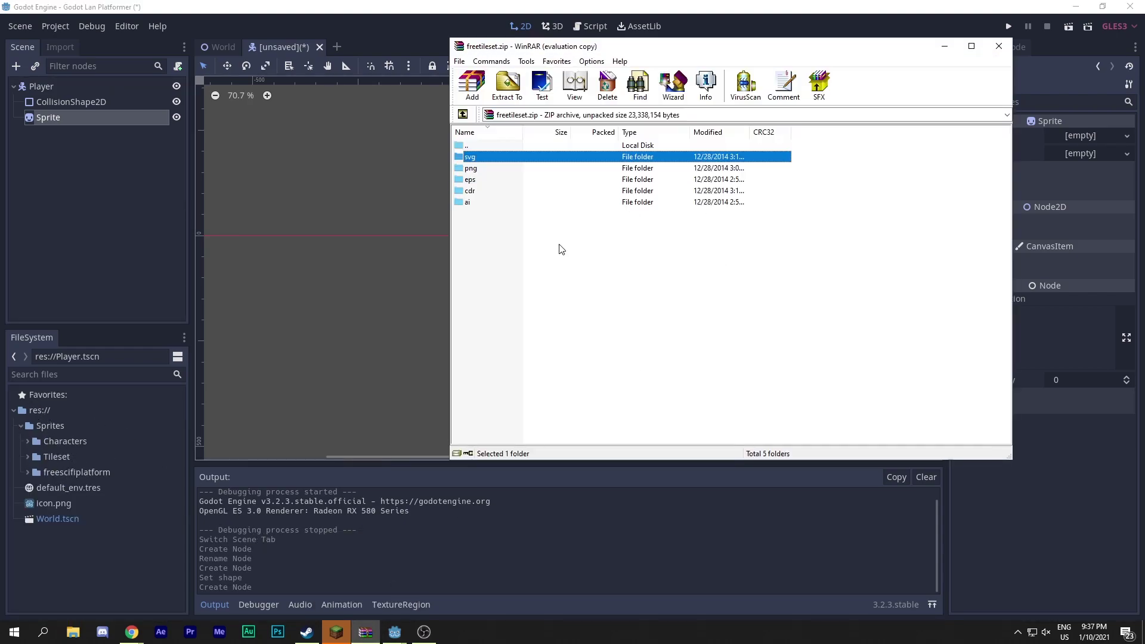
{"action": "left_click", "coordinate": [999, 48]}
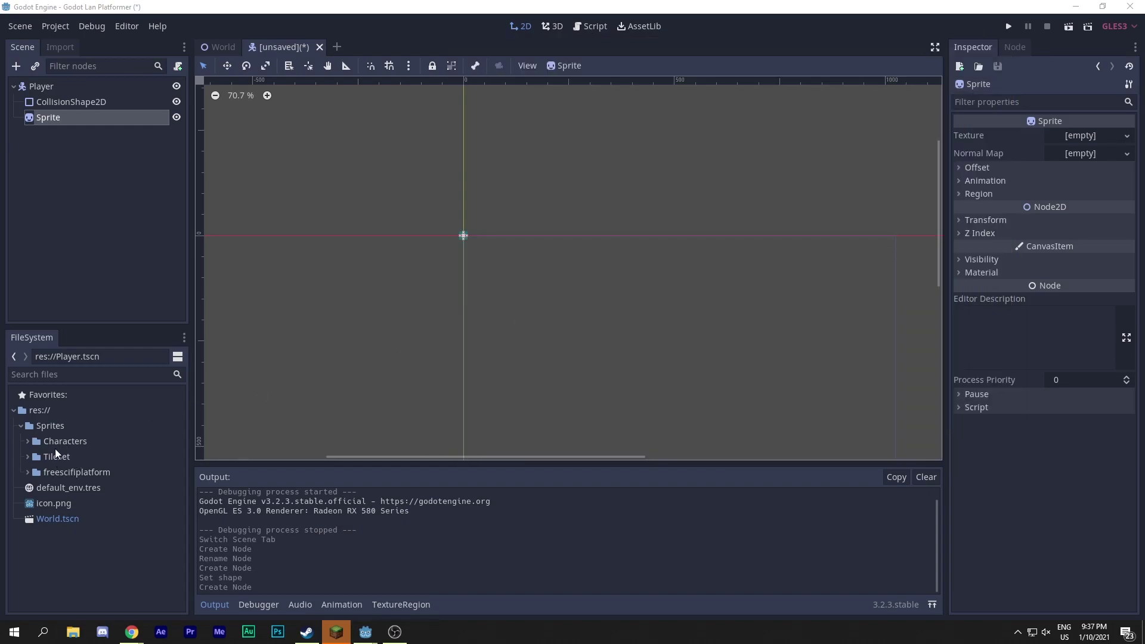
Assign Characters/Idle (1).png as the Sprite's texture and start saving the scene
{"action": "left_click", "coordinate": [28, 442]}
{"action": "scroll", "coordinate": [83, 460], "scroll_direction": "down", "scroll_amount": 3}
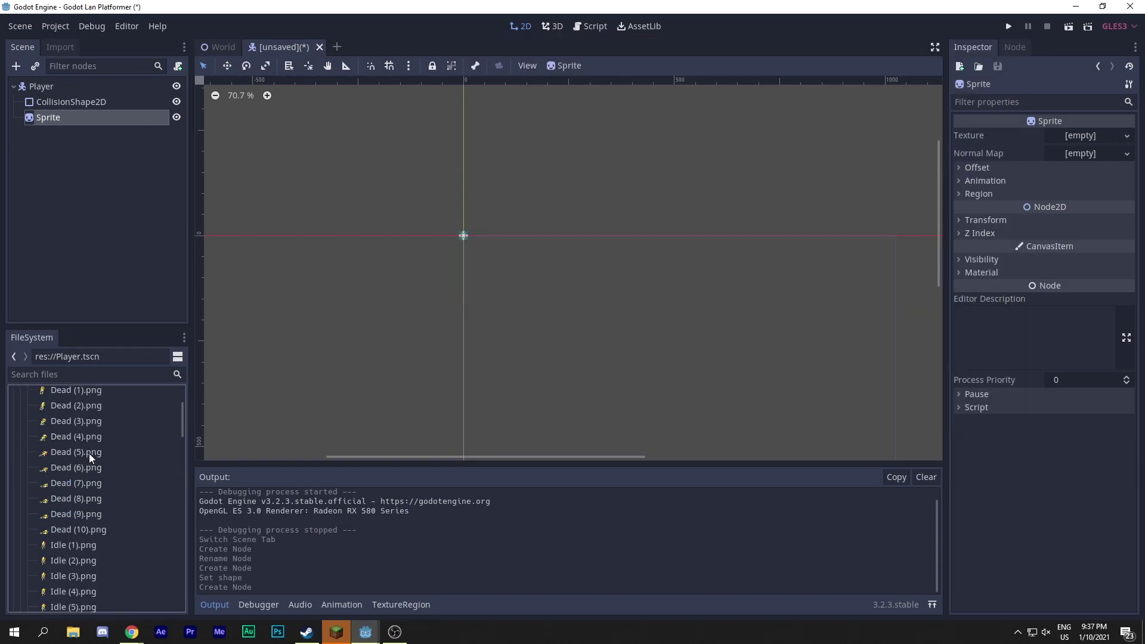
{"action": "scroll", "coordinate": [90, 458], "scroll_direction": "up", "scroll_amount": 2}
{"action": "scroll", "coordinate": [55, 449], "scroll_direction": "down", "scroll_amount": 4}
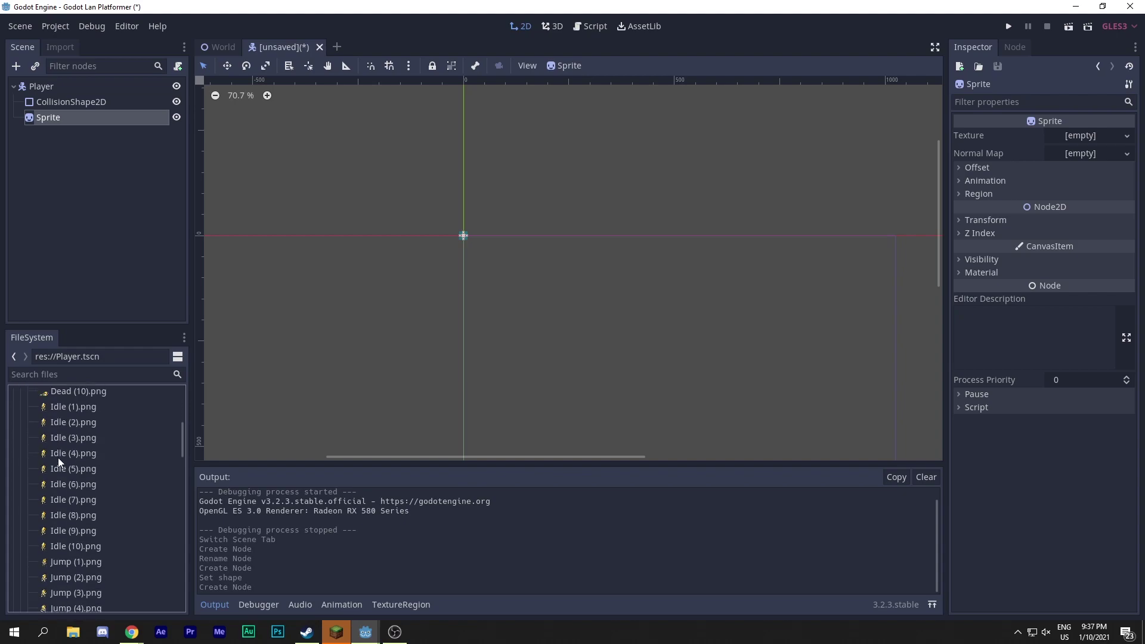
{"action": "left_click", "coordinate": [72, 408]}
{"action": "left_click_drag", "start_coordinate": [71, 408], "coordinate": [1087, 136]}
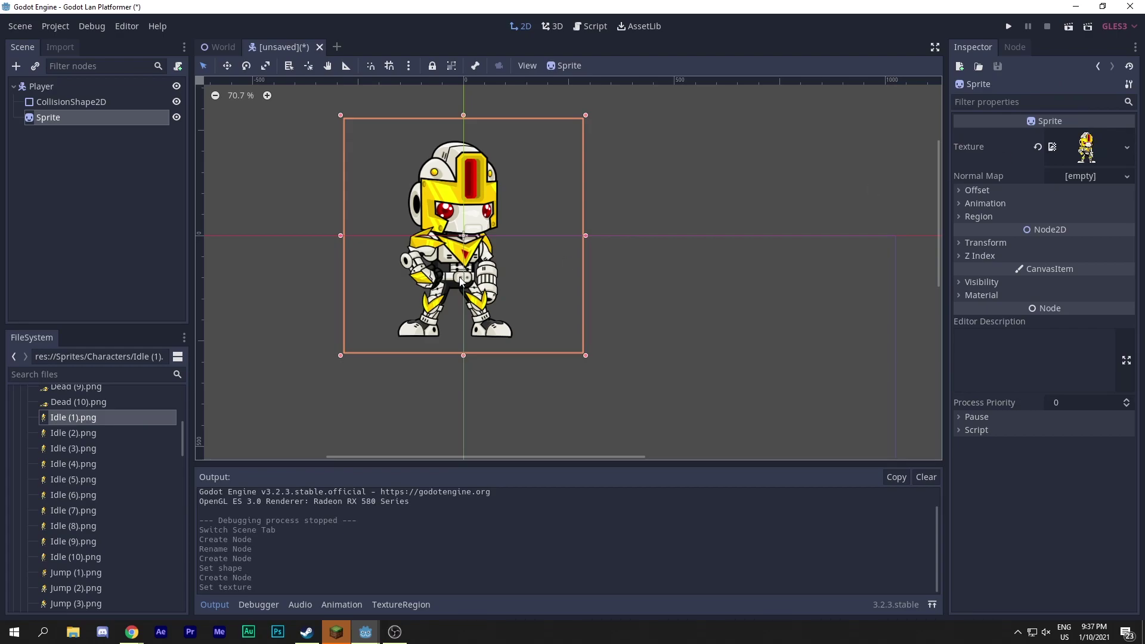
{"action": "key", "text": "ctrl+s"}
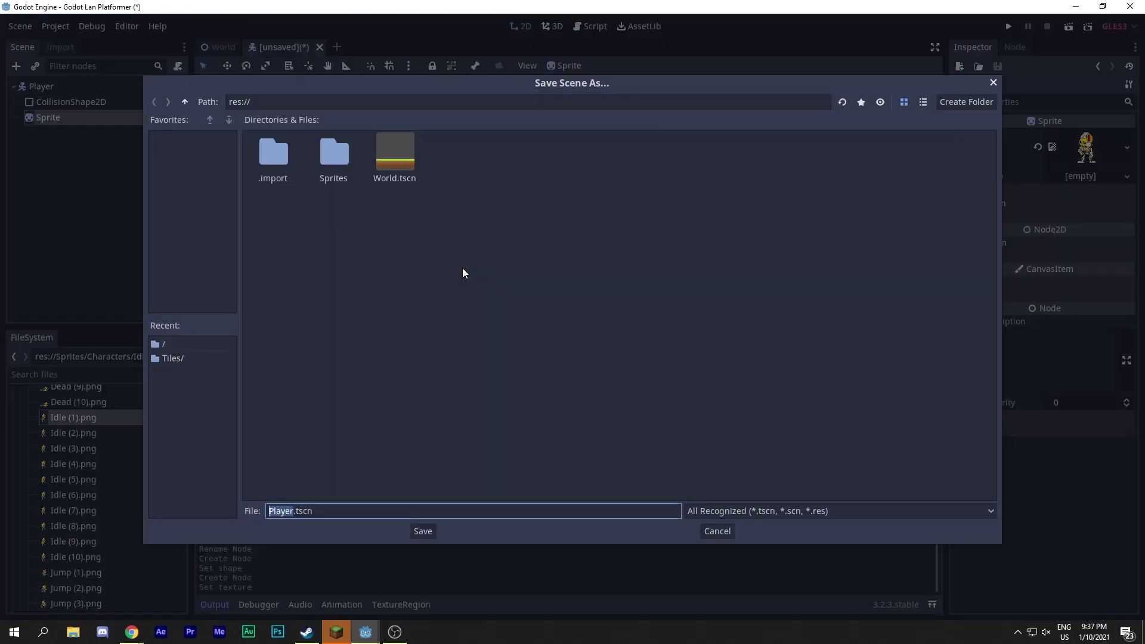
Save the scene as Player.tscn and collapse the FileSystem folders
{"action": "left_click", "coordinate": [422, 531]}
{"action": "left_click", "coordinate": [56, 89]}
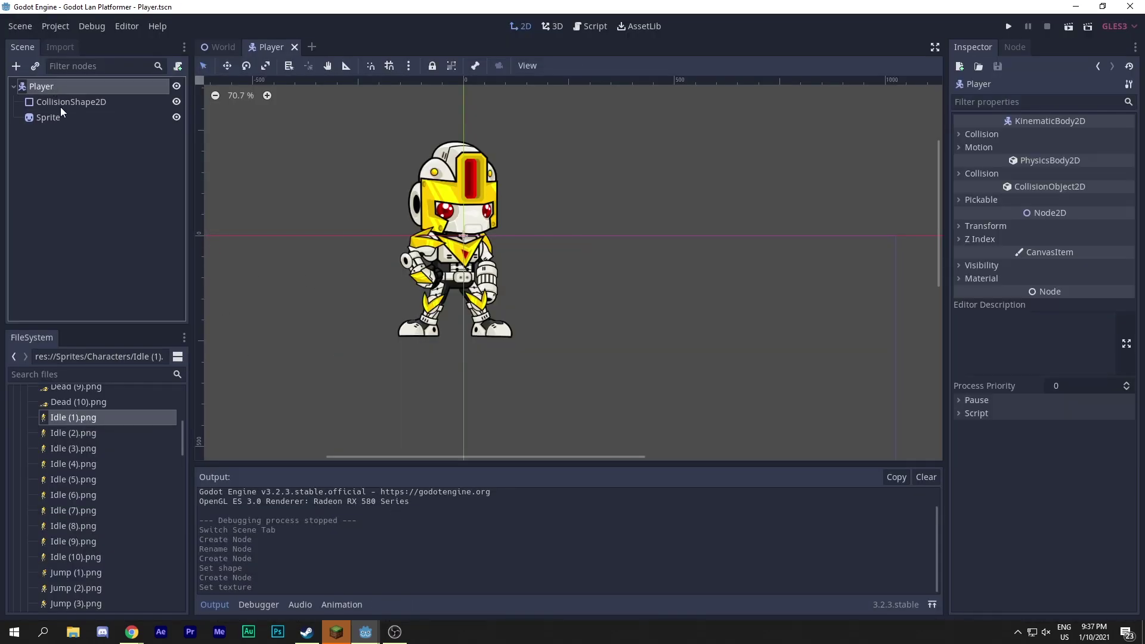
{"action": "scroll", "coordinate": [70, 451], "scroll_direction": "up", "scroll_amount": 5}
{"action": "left_click", "coordinate": [34, 456]}
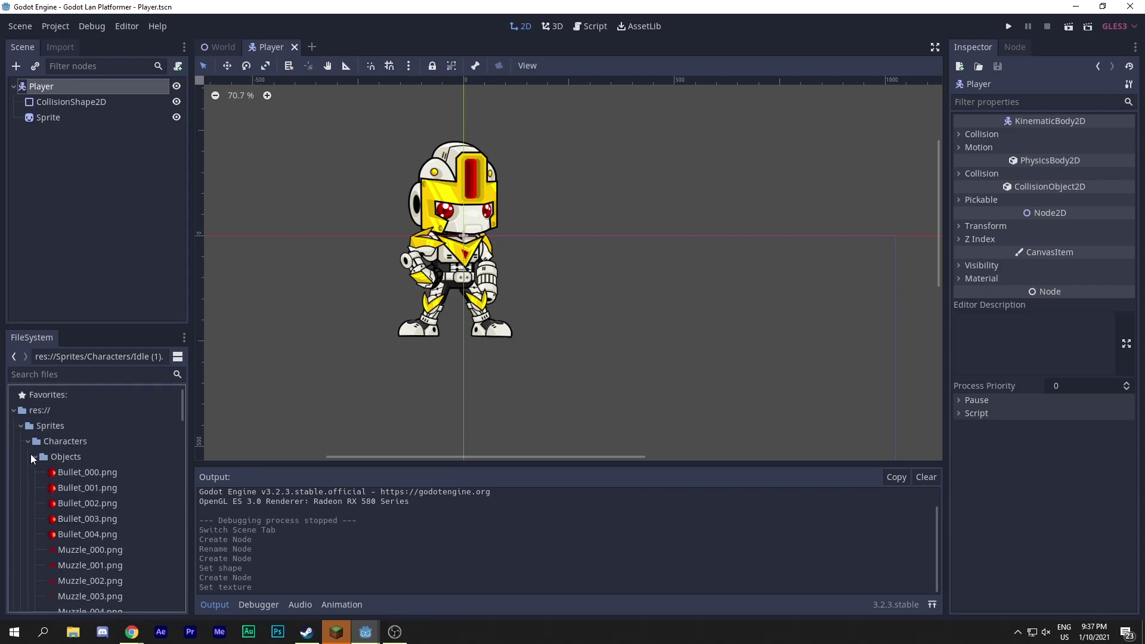
{"action": "left_click", "coordinate": [31, 455]}
{"action": "left_click", "coordinate": [27, 441]}
{"action": "left_click", "coordinate": [21, 425]}
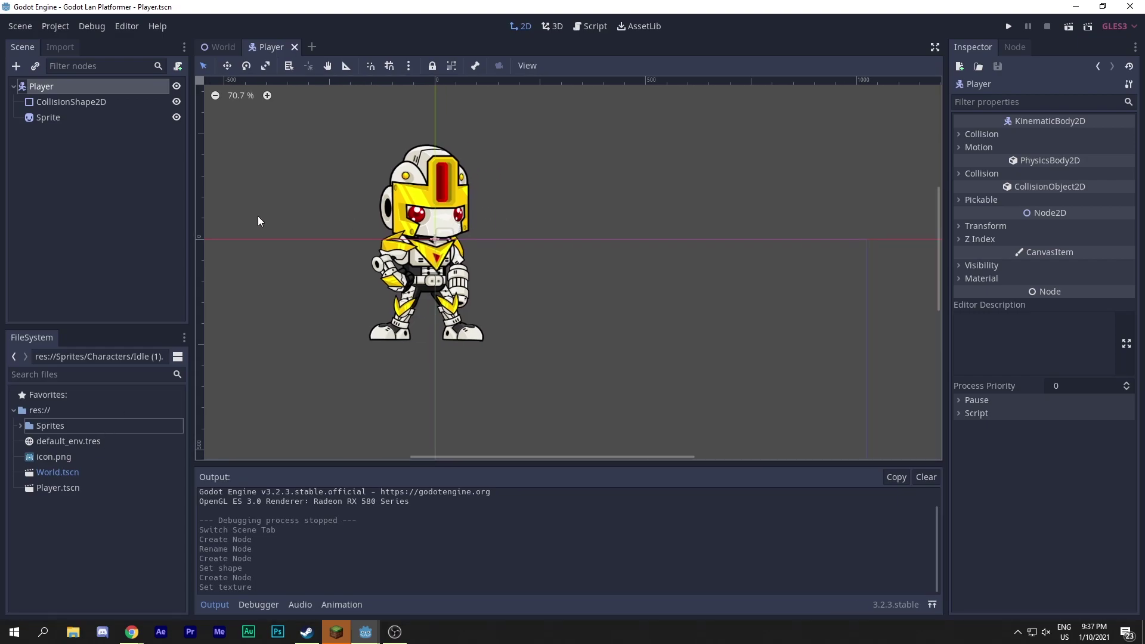
Start a new folder at res:// and clear its default name
{"action": "left_click", "coordinate": [130, 528]}
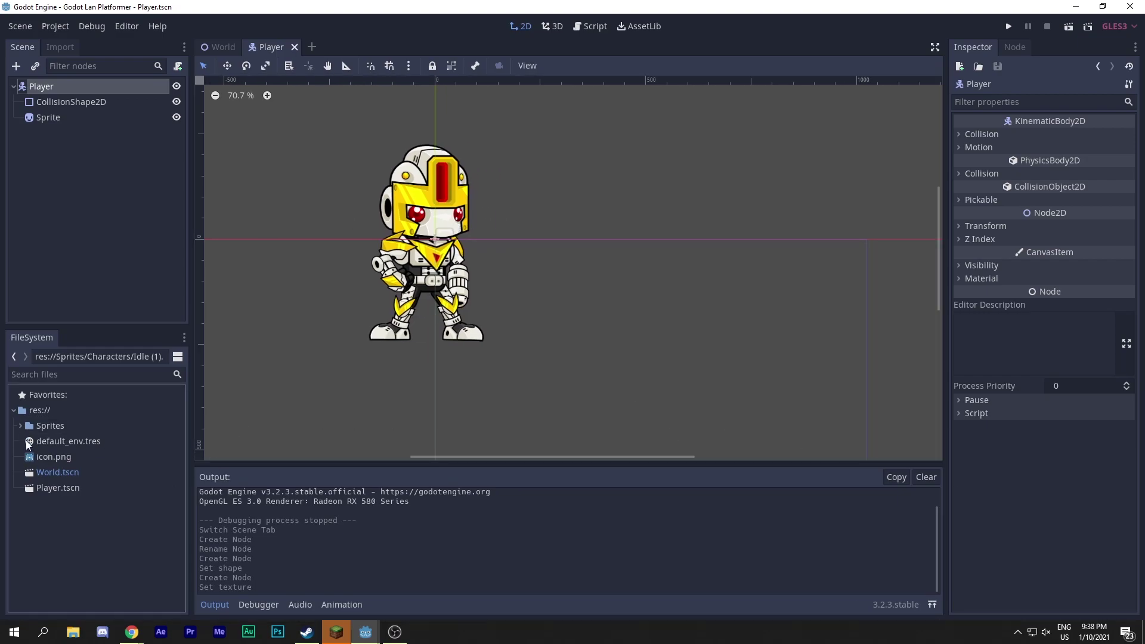
{"action": "right_click", "coordinate": [89, 536]}
{"action": "left_click", "coordinate": [99, 546]}
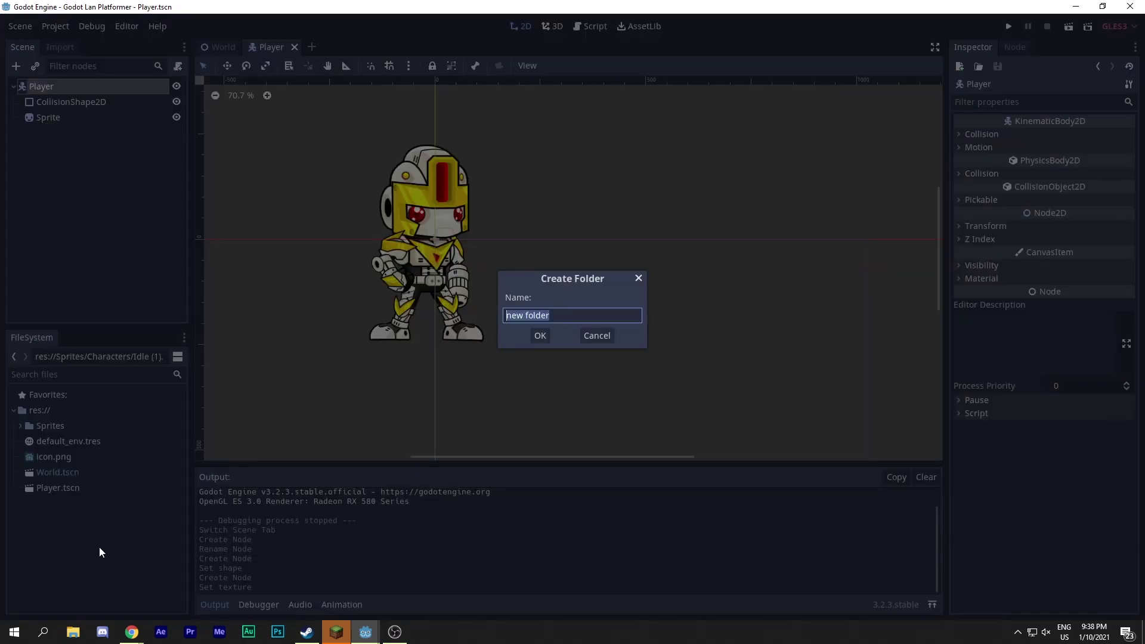
{"action": "key", "text": "BackSpace"}
Name the folder Scripts and create a Player script inside it
{"action": "type", "text": "Scripts"}
{"action": "key", "text": "Return"}
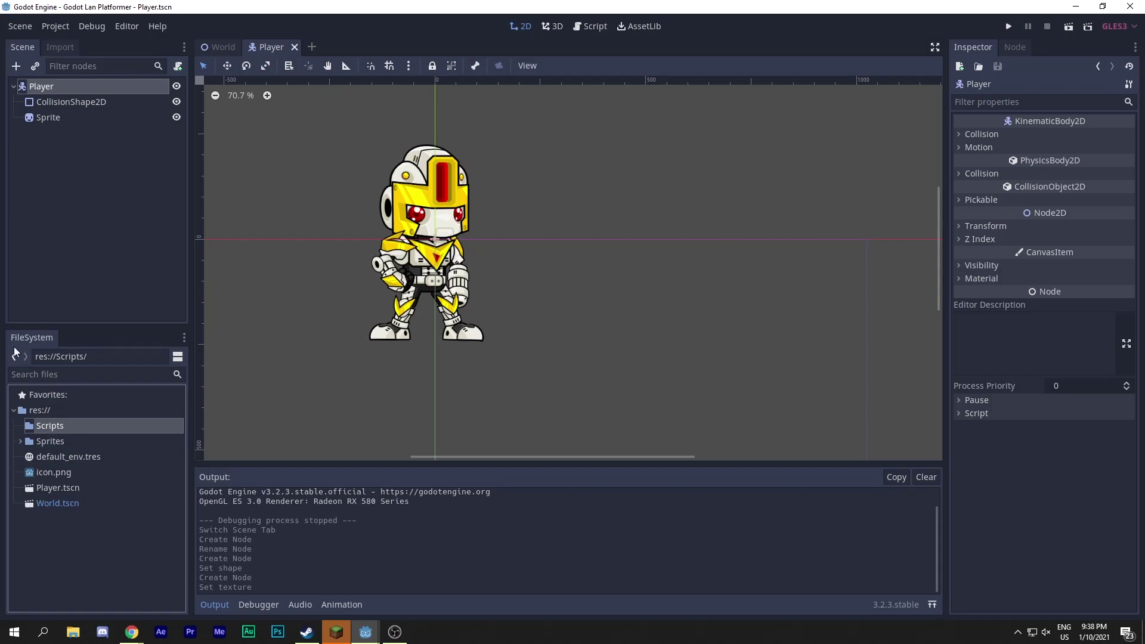
{"action": "right_click", "coordinate": [57, 428]}
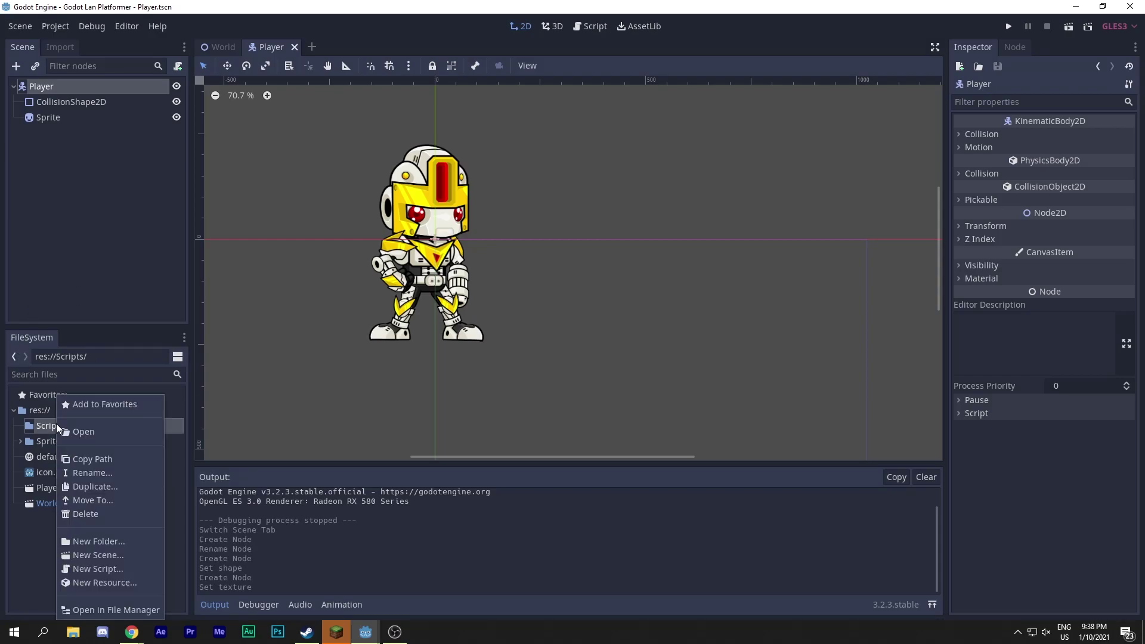
{"action": "left_click", "coordinate": [98, 570]}
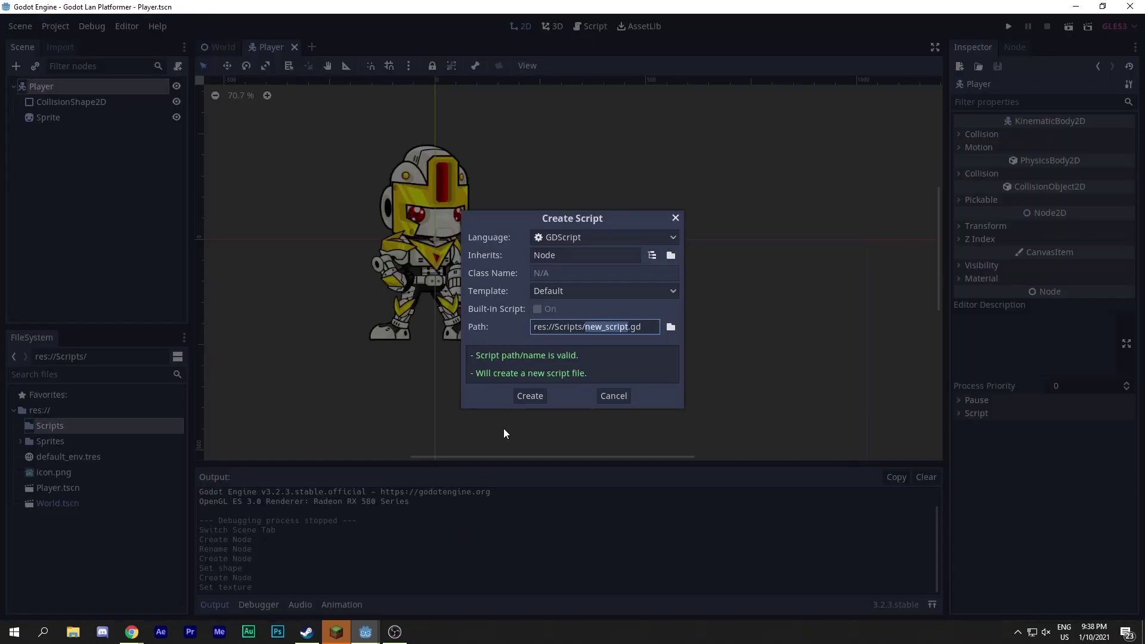
{"action": "key", "text": "BackSpace"}
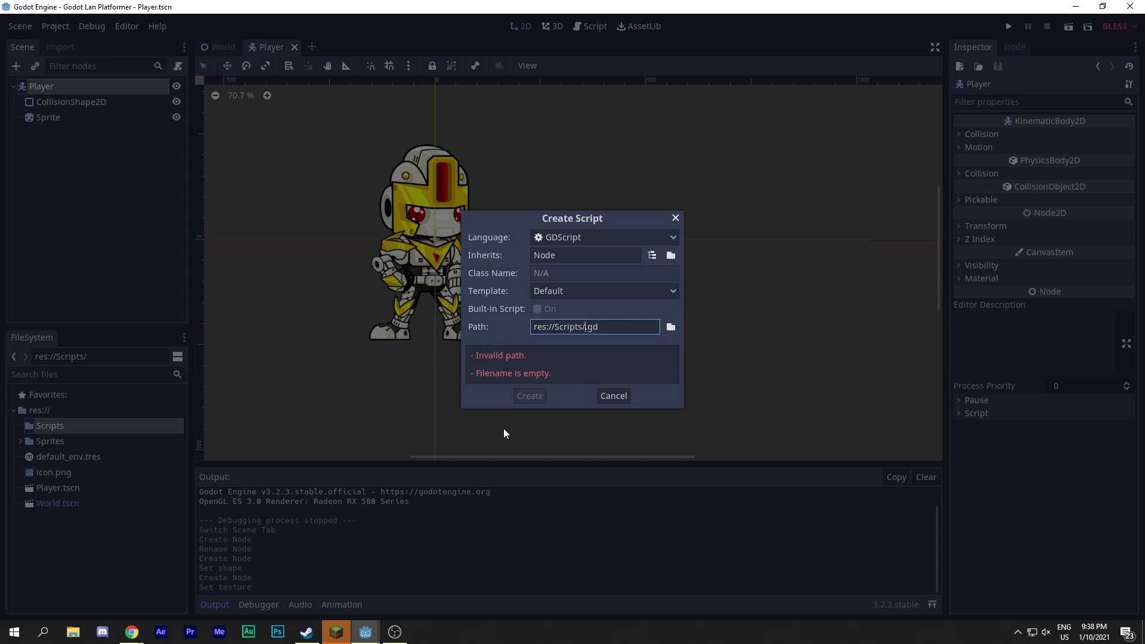
{"action": "type", "text": "Player"}
{"action": "key", "text": "Return"}
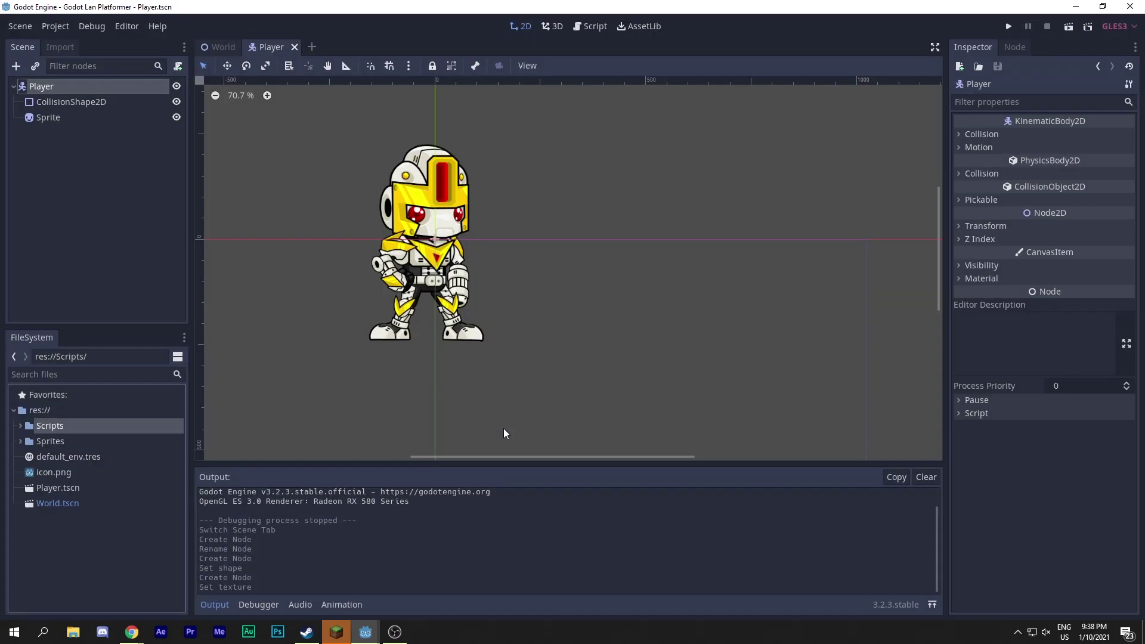
Load res://Scripts/Player.gd into the Player node's Script property and save the scene
{"action": "left_click", "coordinate": [20, 425]}
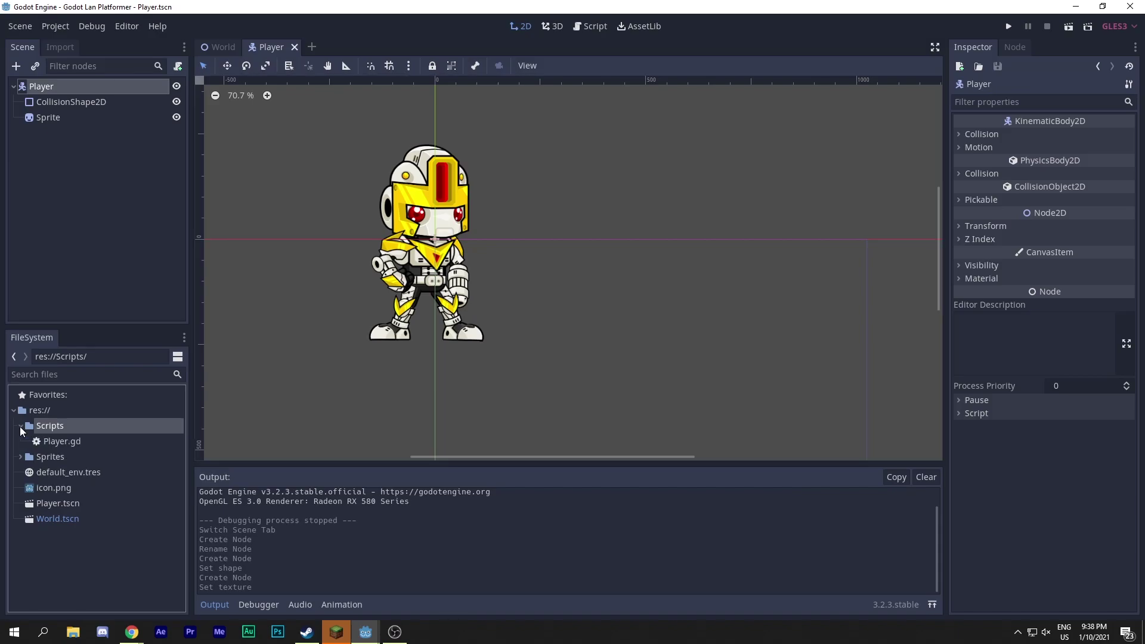
{"action": "left_click", "coordinate": [22, 428]}
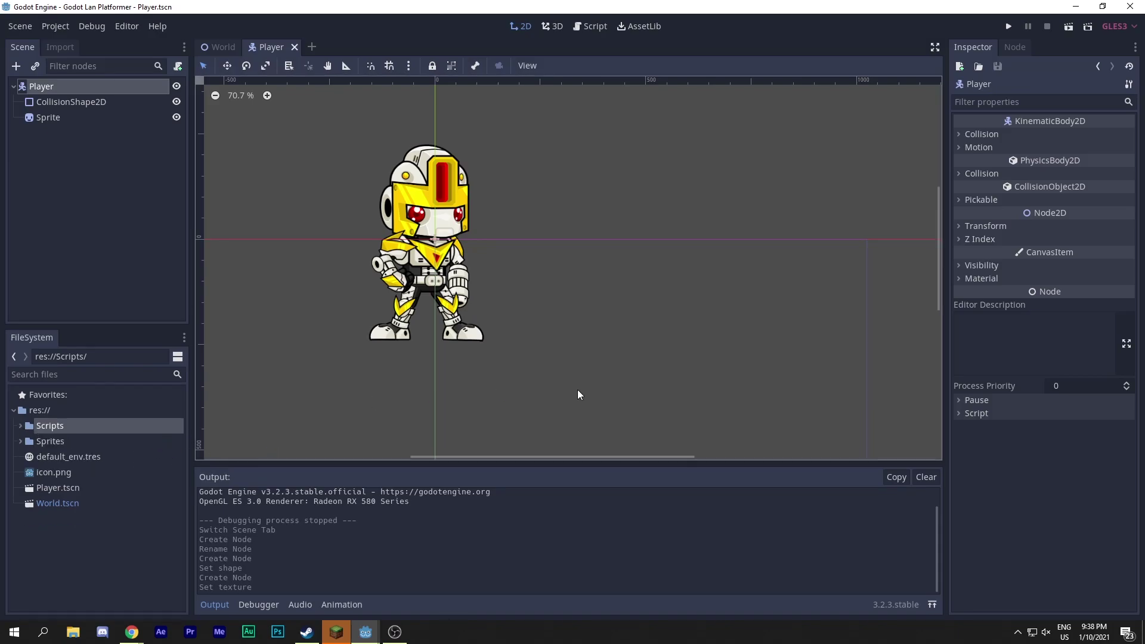
{"action": "left_click", "coordinate": [993, 415]}
{"action": "left_click", "coordinate": [1126, 428]}
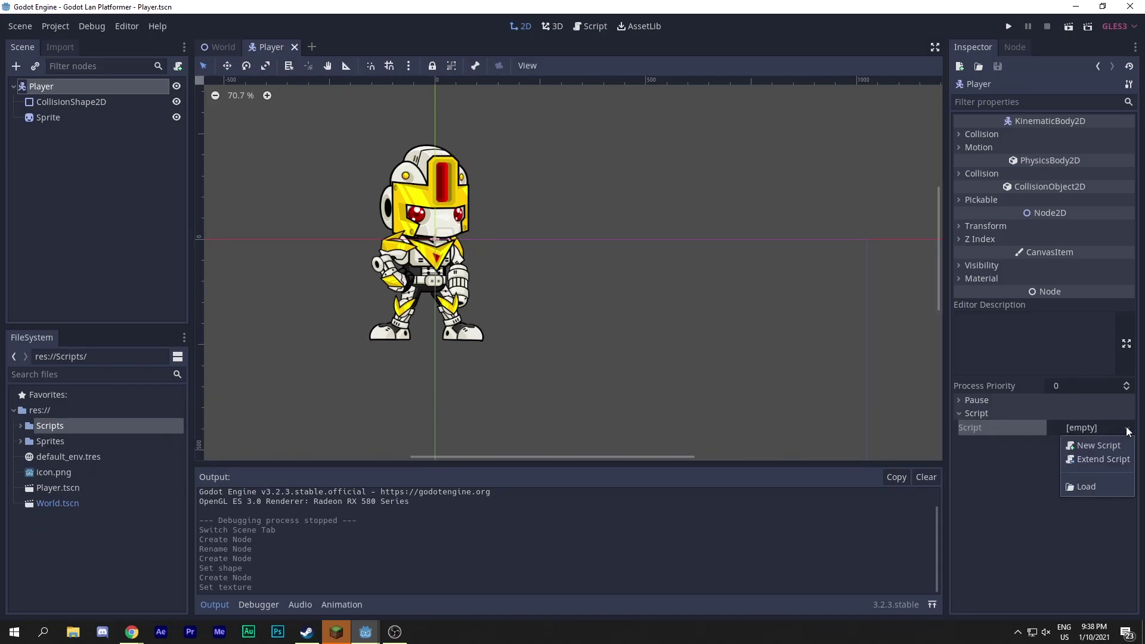
{"action": "left_click", "coordinate": [1083, 487]}
{"action": "double_click", "coordinate": [336, 173]}
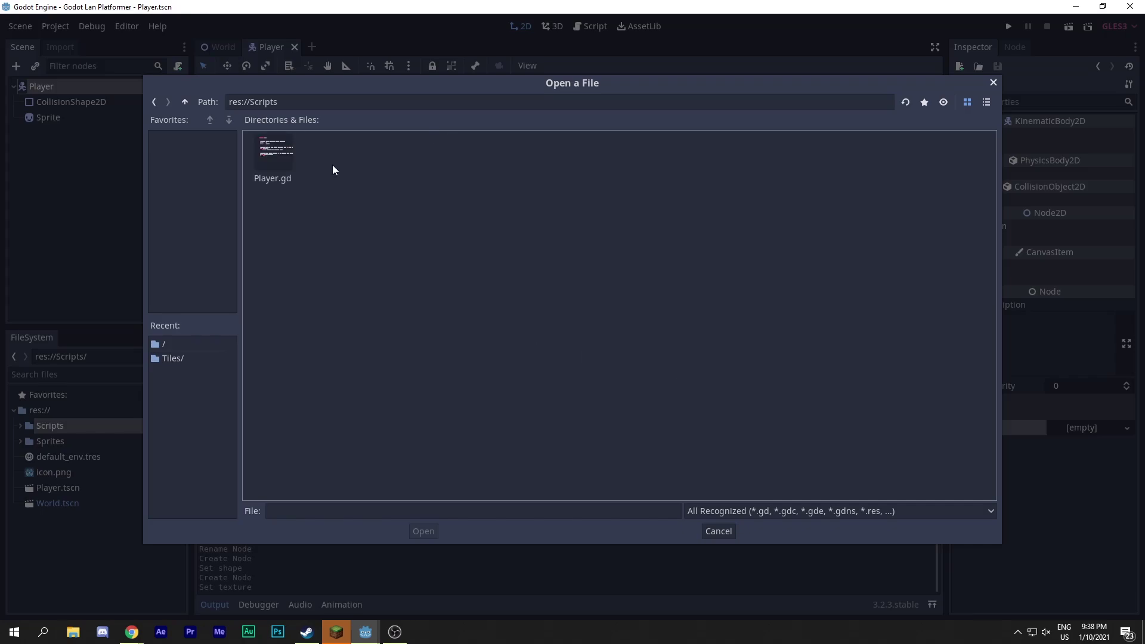
{"action": "left_click", "coordinate": [422, 531]}
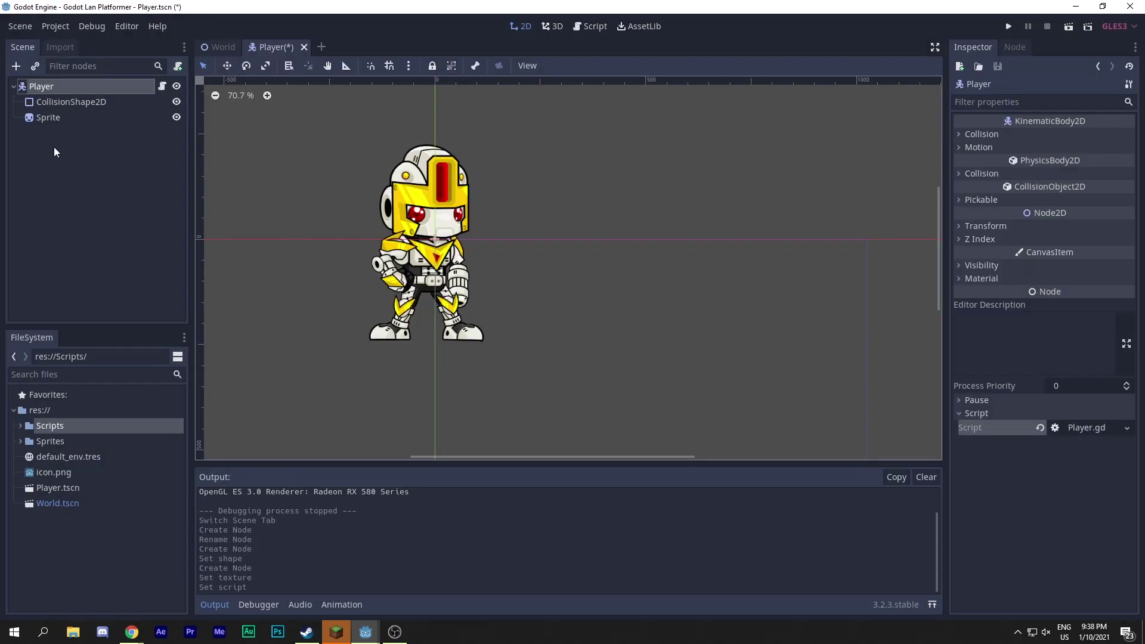
{"action": "left_click", "coordinate": [208, 49]}
{"action": "left_click", "coordinate": [269, 51]}
{"action": "key", "text": "ctrl+s"}
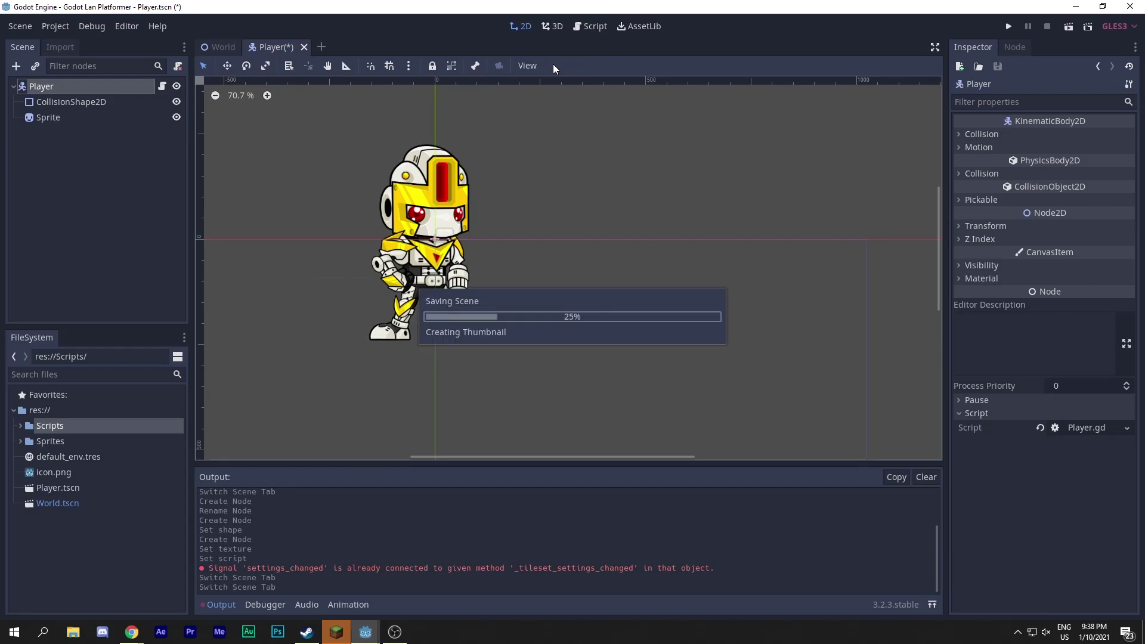
Open Player.gd and delete the template, leaving only extends Node
{"action": "left_click", "coordinate": [590, 27]}
{"action": "left_click_drag", "start_coordinate": [411, 209], "coordinate": [332, 130]}
{"action": "key", "text": "BackSpace"}
{"action": "left_click_drag", "start_coordinate": [411, 331], "coordinate": [268, 171]}
{"action": "key", "text": "BackSpace"}
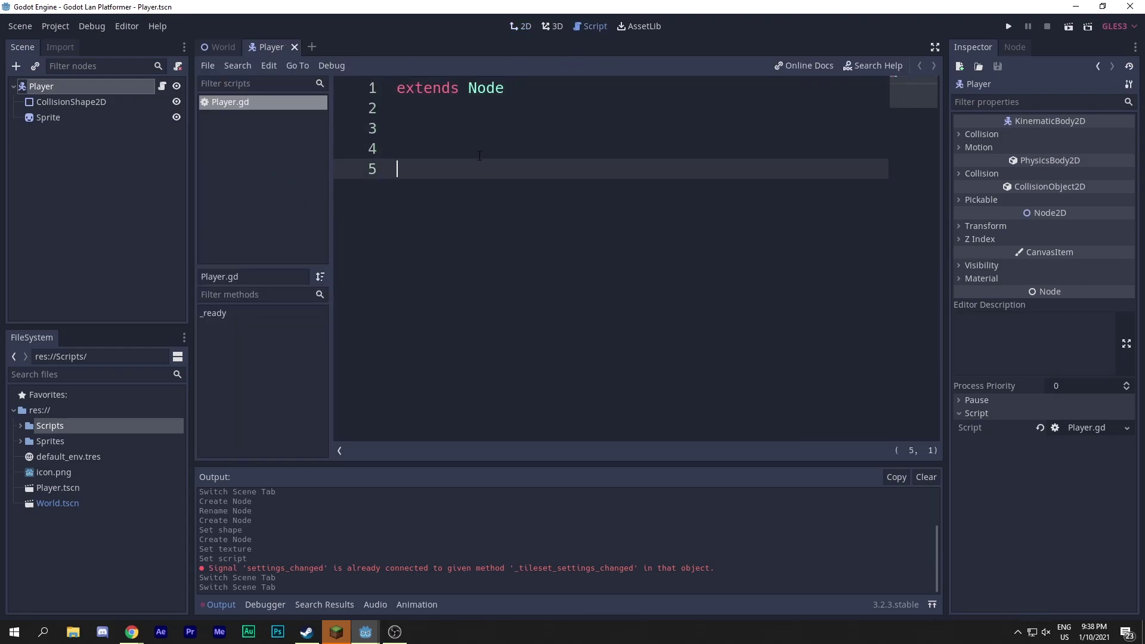
{"action": "key", "text": "BackSpace"}
{"action": "key", "text": "BackSpace"}
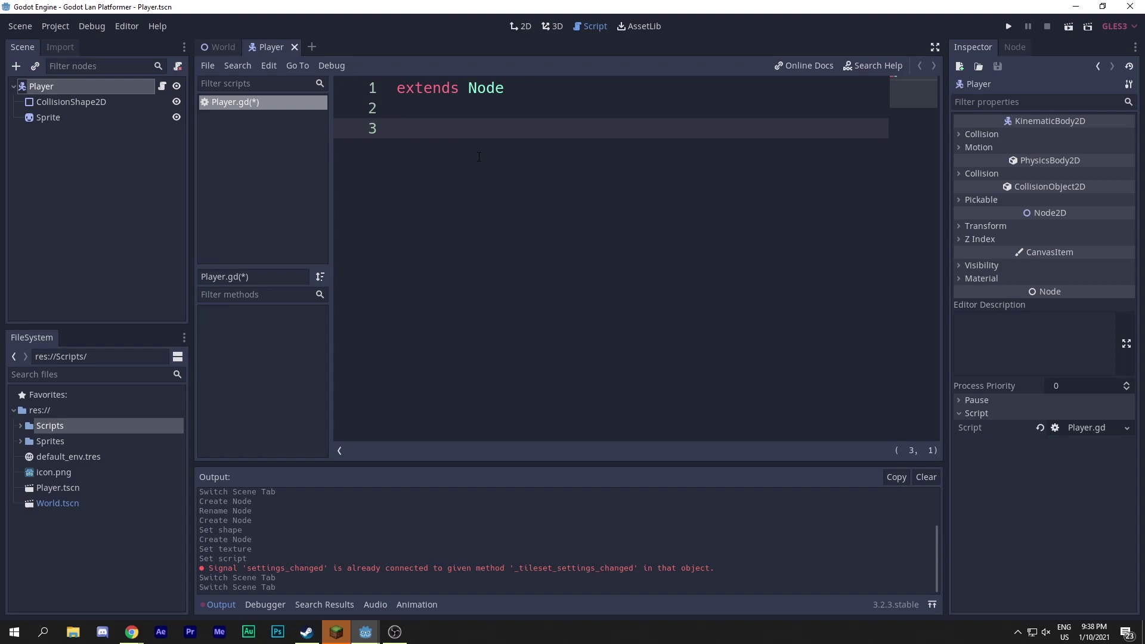
Declare export (int) var speed and save the script
{"action": "type", "text": "export (int) va"}
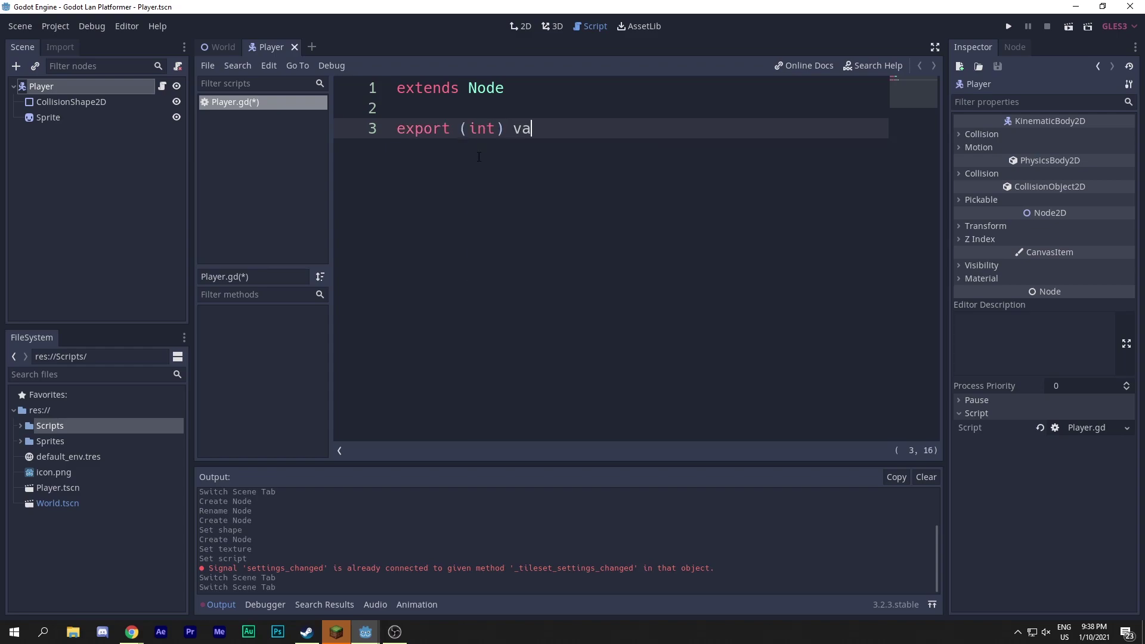
{"action": "key", "text": "BackSpace"}
{"action": "key", "text": "BackSpace"}
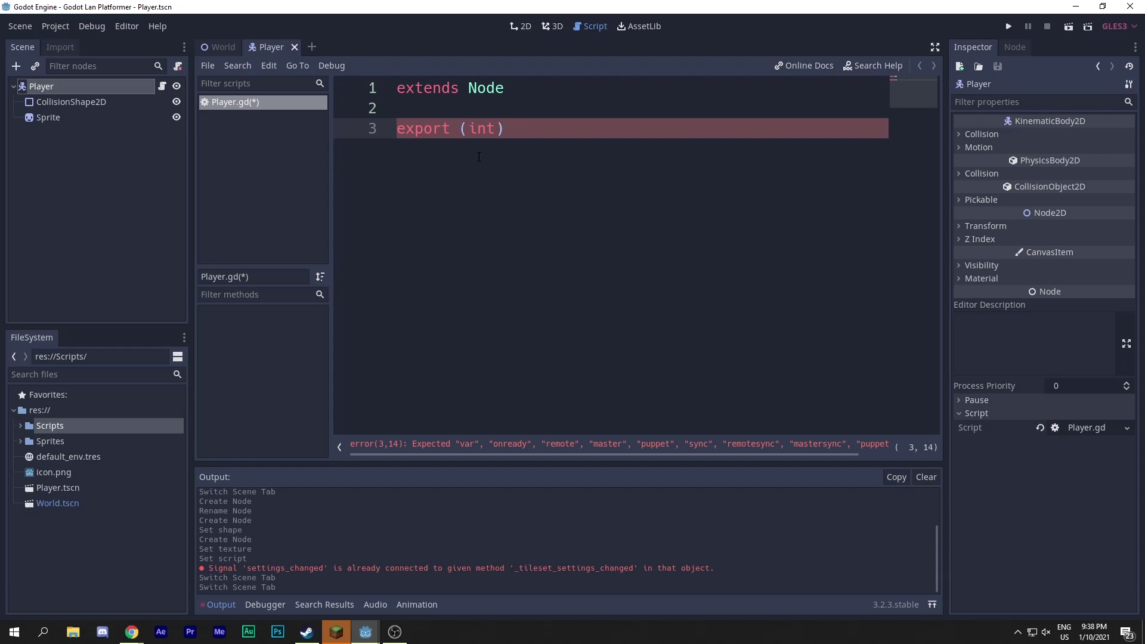
{"action": "type", "text": "var speed"}
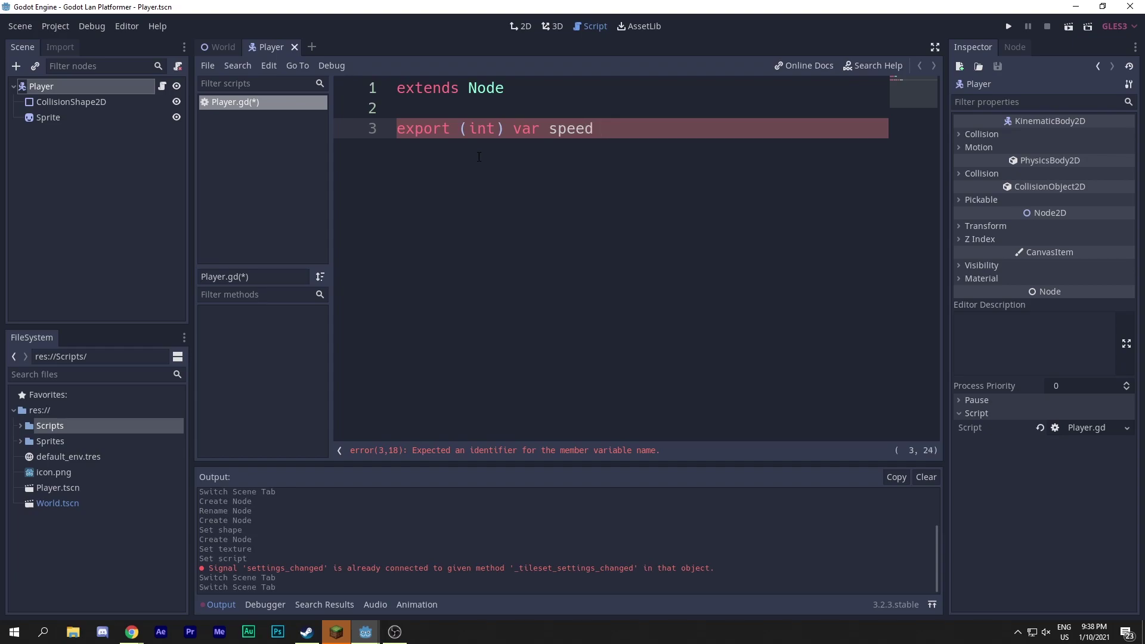
{"action": "key", "text": "Return"}
{"action": "key", "text": "Return"}
{"action": "key", "text": "Return"}
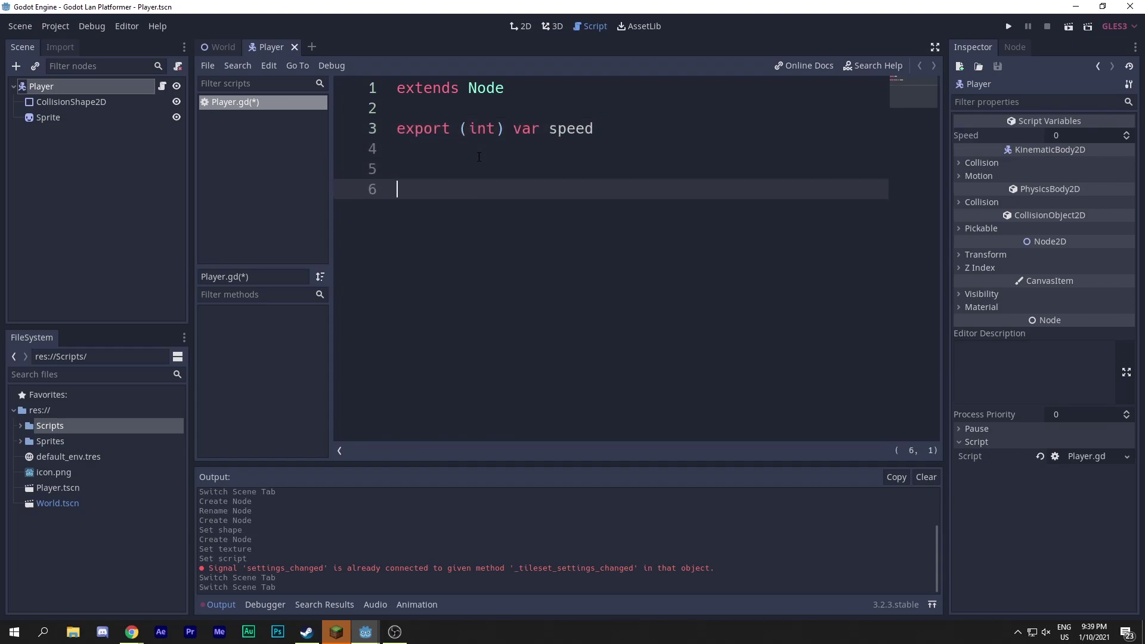
{"action": "key", "text": "ctrl+s"}
Add the line var motion = Vector2() below the speed declaration
{"action": "left_click", "coordinate": [479, 156]}
{"action": "key", "text": "Up"}
{"action": "key", "text": "Right"}
{"action": "key", "text": "Right"}
{"action": "key", "text": "Right"}
{"action": "key", "text": "Right"}
{"action": "key", "text": "Right"}
{"action": "key", "text": "Right"}
{"action": "key", "text": "Right"}
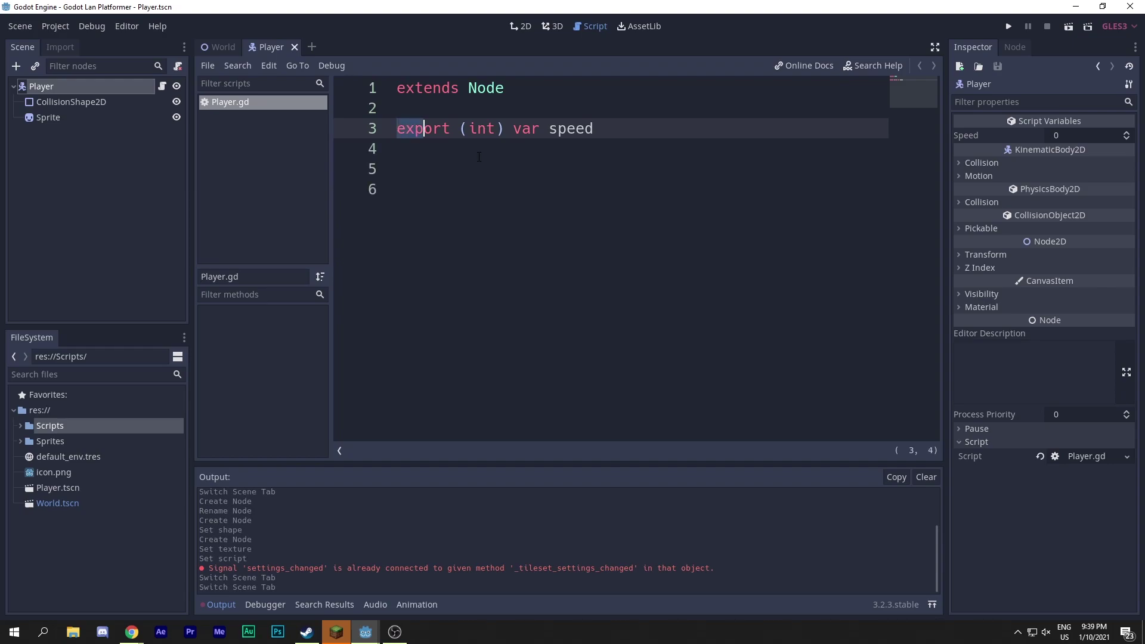
{"action": "key", "text": "Right"}
{"action": "key", "text": "Right"}
{"action": "key", "text": "Right"}
{"action": "key", "text": "Right"}
{"action": "key", "text": "Right"}
{"action": "key", "text": "Right"}
{"action": "key", "text": "Right"}
{"action": "key", "text": "Right"}
{"action": "key", "text": "Right"}
{"action": "key", "text": "Right"}
{"action": "key", "text": "Right"}
{"action": "key", "text": "Right"}
{"action": "key", "text": "Right"}
{"action": "key", "text": "Right"}
{"action": "key", "text": "Right"}
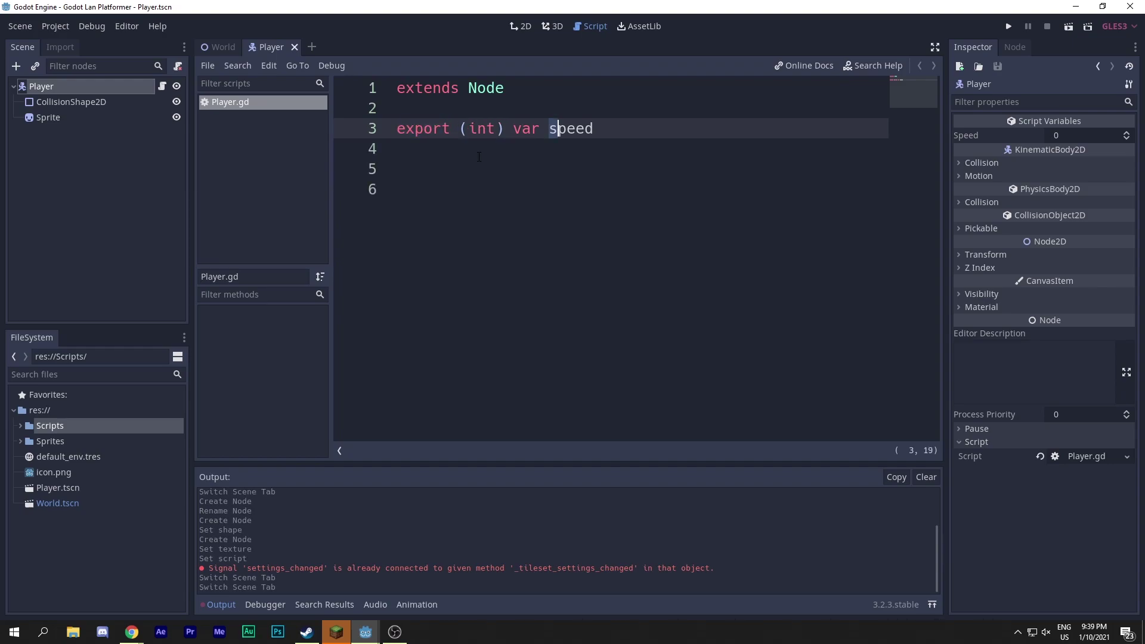
{"action": "key", "text": "Down"}
{"action": "key", "text": "Down"}
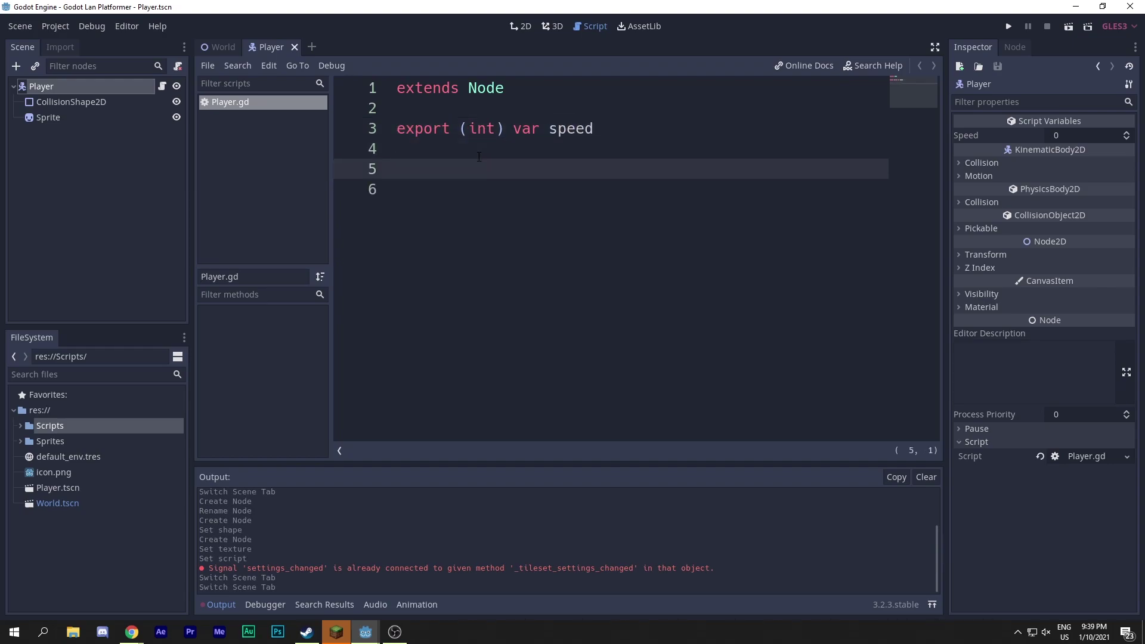
{"action": "type", "text": "var motion = Vecot"}
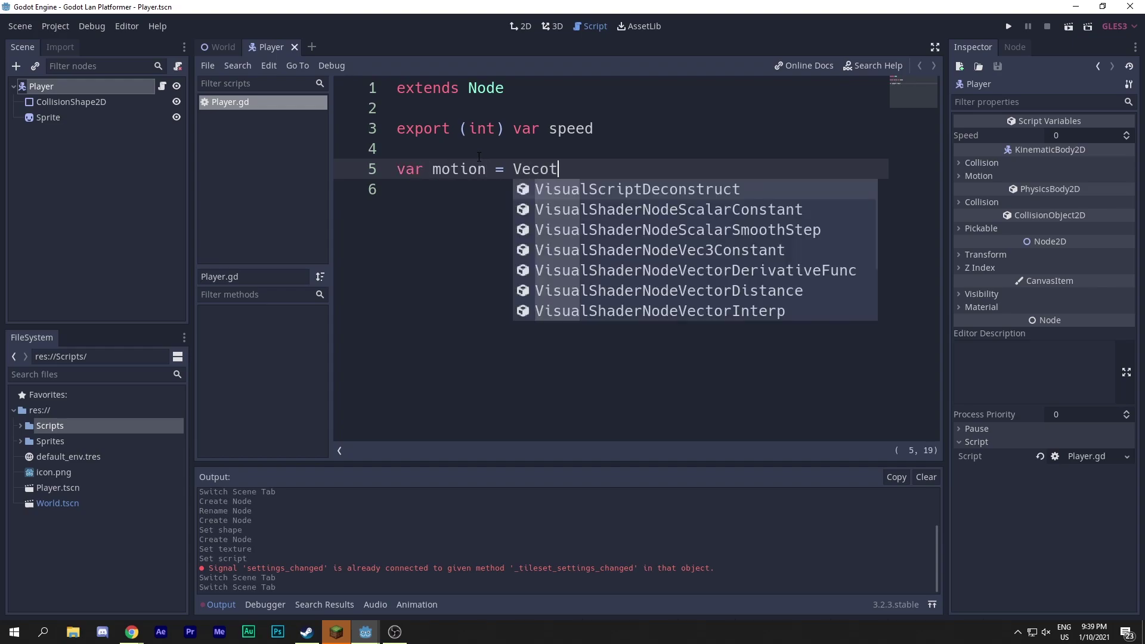
{"action": "key", "text": "BackSpace"}
{"action": "key", "text": "BackSpace"}
Complete the motion = Vector2() declaration and leave blank lines below it
{"action": "type", "text": "tor2()"}
{"action": "key", "text": "Return"}
{"action": "key", "text": "Return"}
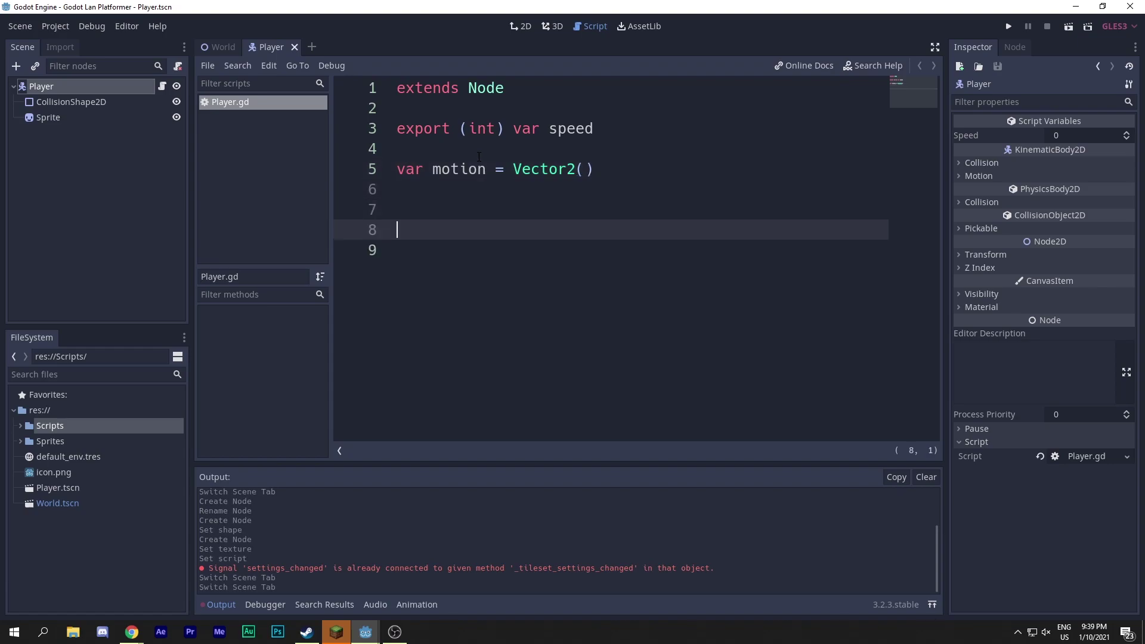
{"action": "key", "text": "Return"}
{"action": "key", "text": "Up"}
{"action": "key", "text": "Up"}
{"action": "key", "text": "Return"}
{"action": "key", "text": "Return"}
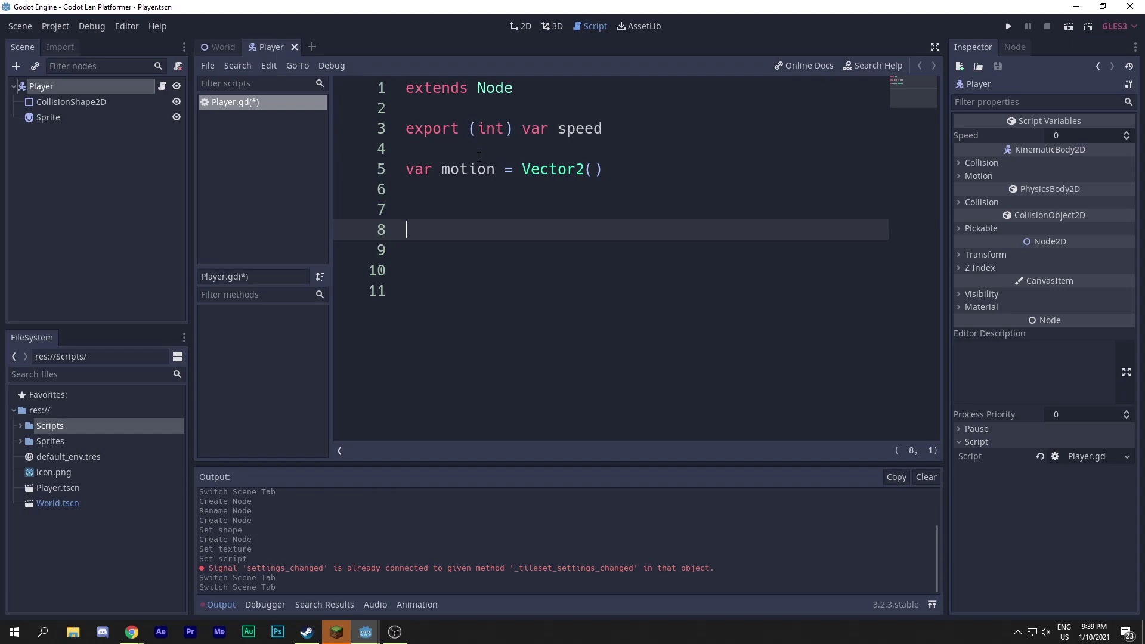
Add a func _process(delta): function with a pass placeholder
{"action": "type", "text": "func _"}
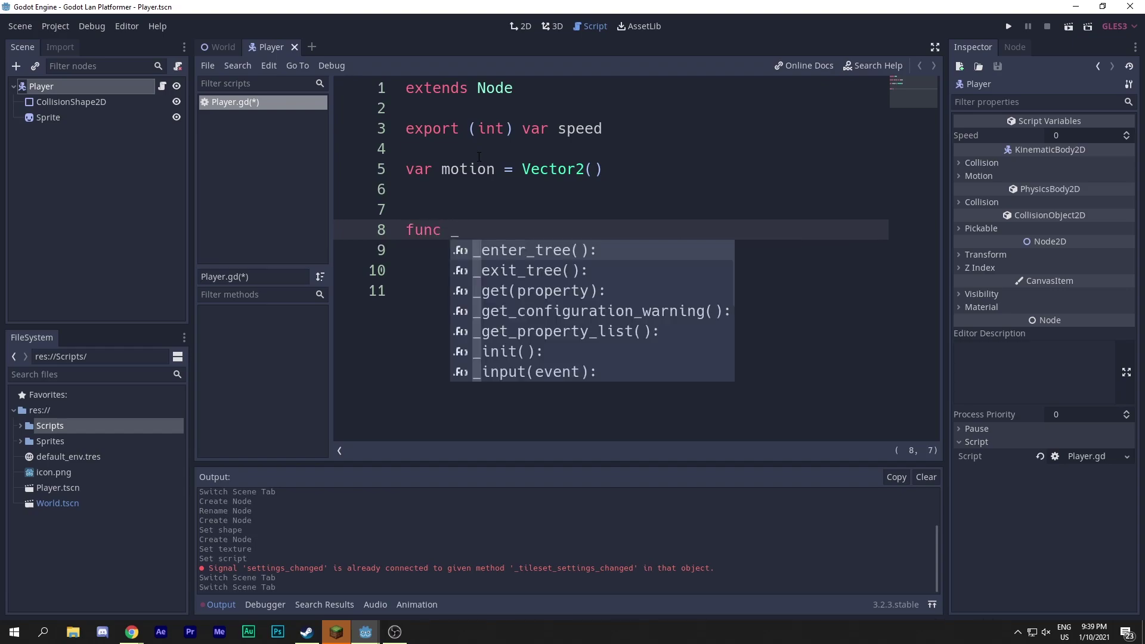
{"action": "type", "text": "process(delta):"}
{"action": "key", "text": "Return"}
{"action": "type", "text": "pass"}
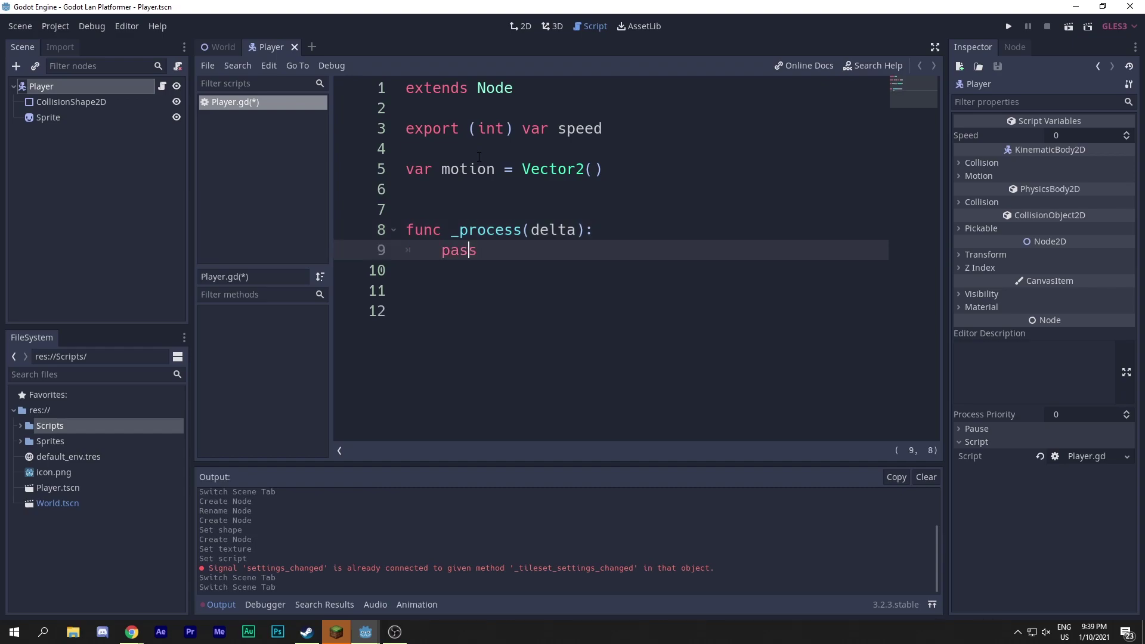
{"action": "key", "text": "Home"}
{"action": "key", "text": "Return"}
{"action": "key", "text": "Return"}
{"action": "key", "text": "Return"}
{"action": "key", "text": "Up"}
{"action": "key", "text": "Up"}
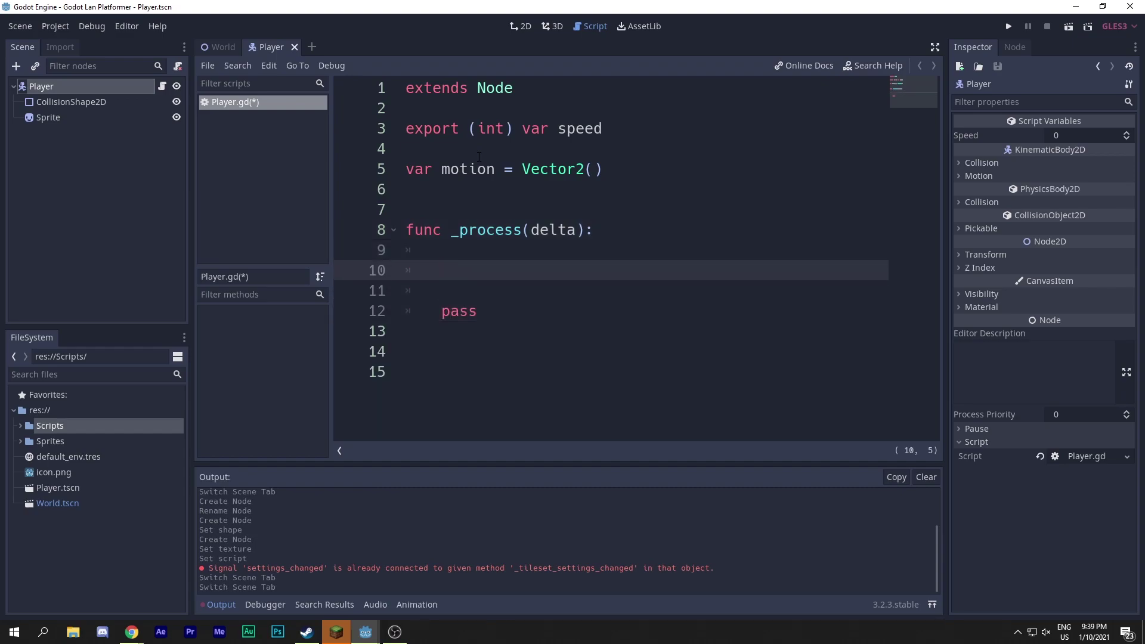
Add an if Input.is_action_pressed("ui_left"): condition inside _process
{"action": "type", "text": "if Input.is_act"}
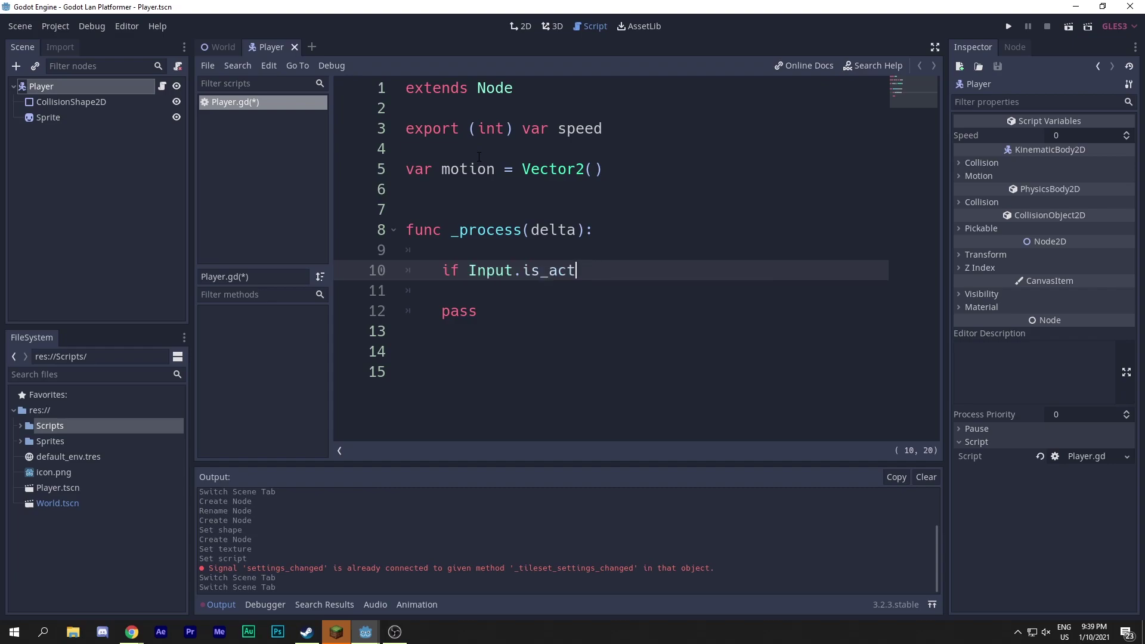
{"action": "type", "text": "tion"}
{"action": "key", "text": "BackSpace"}
{"action": "key", "text": "BackSpace"}
{"action": "key", "text": "BackSpace"}
{"action": "key", "text": "BackSpace"}
{"action": "type", "text": "io"}
{"action": "key", "text": "Down"}
{"action": "key", "text": "Down"}
{"action": "key", "text": "Return"}
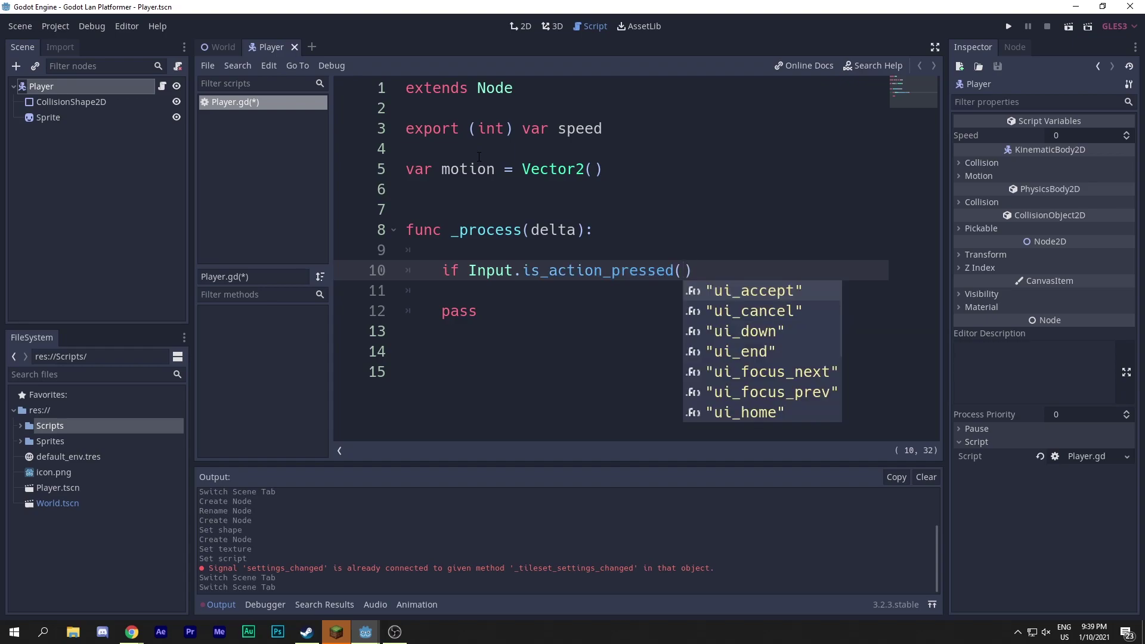
{"action": "key", "text": "Down"}
{"action": "key", "text": "Down"}
{"action": "key", "text": "Down"}
{"action": "key", "text": "Down"}
{"action": "key", "text": "Down"}
{"action": "key", "text": "Down"}
{"action": "key", "text": "Down"}
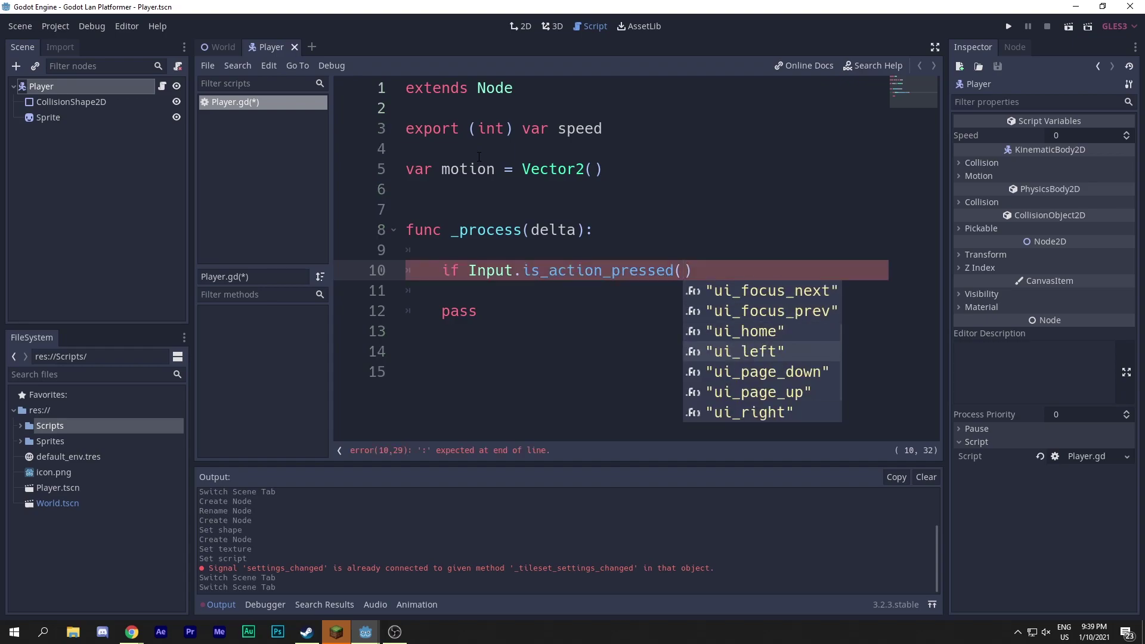
{"action": "key", "text": "Return"}
{"action": "key", "text": "Right"}
{"action": "type", "text": ":"}
{"action": "key", "text": "Return"}
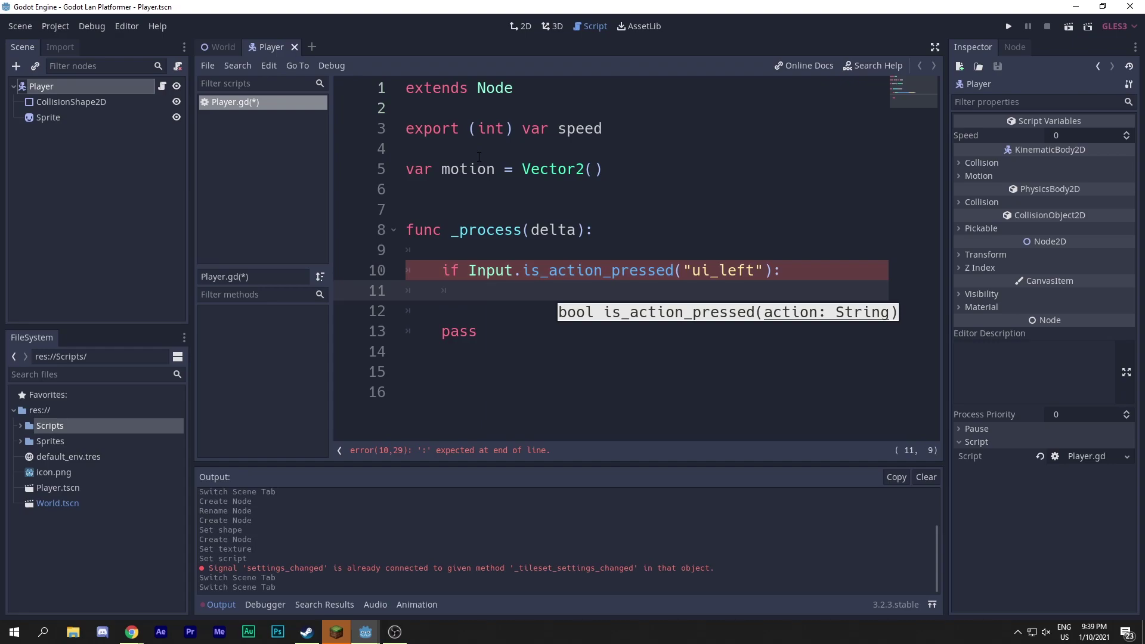
Make the ui_left branch run motion.x -= speed * delta
{"action": "type", "text": "motio"}
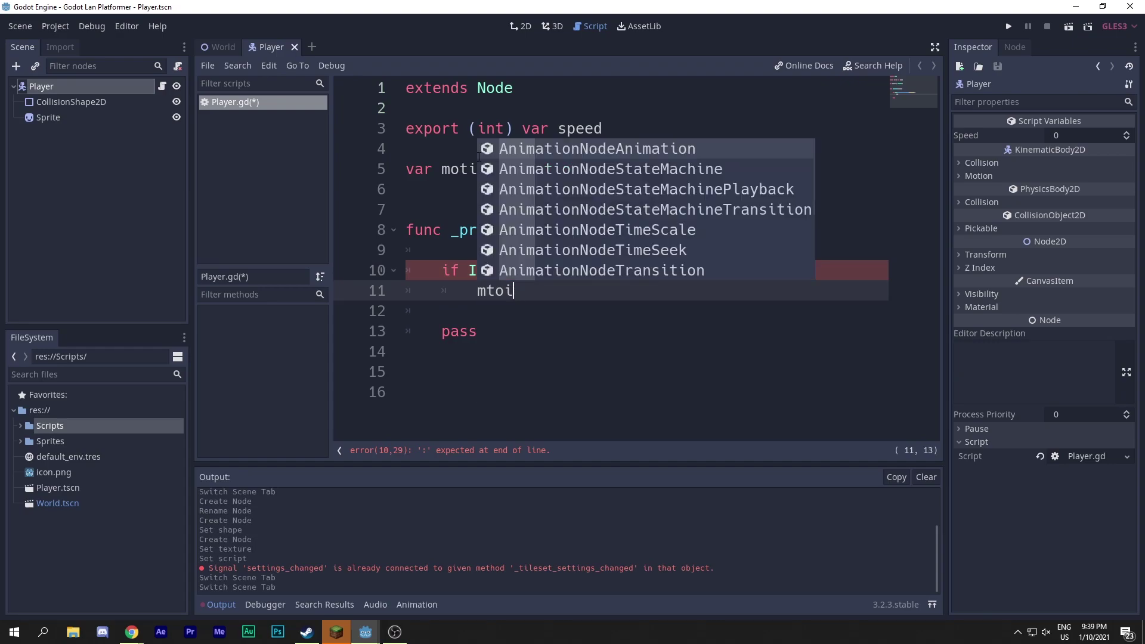
{"action": "key", "text": "BackSpace"}
{"action": "key", "text": "BackSpace"}
{"action": "key", "text": "BackSpace"}
{"action": "key", "text": "BackSpace"}
{"action": "type", "text": "otion"}
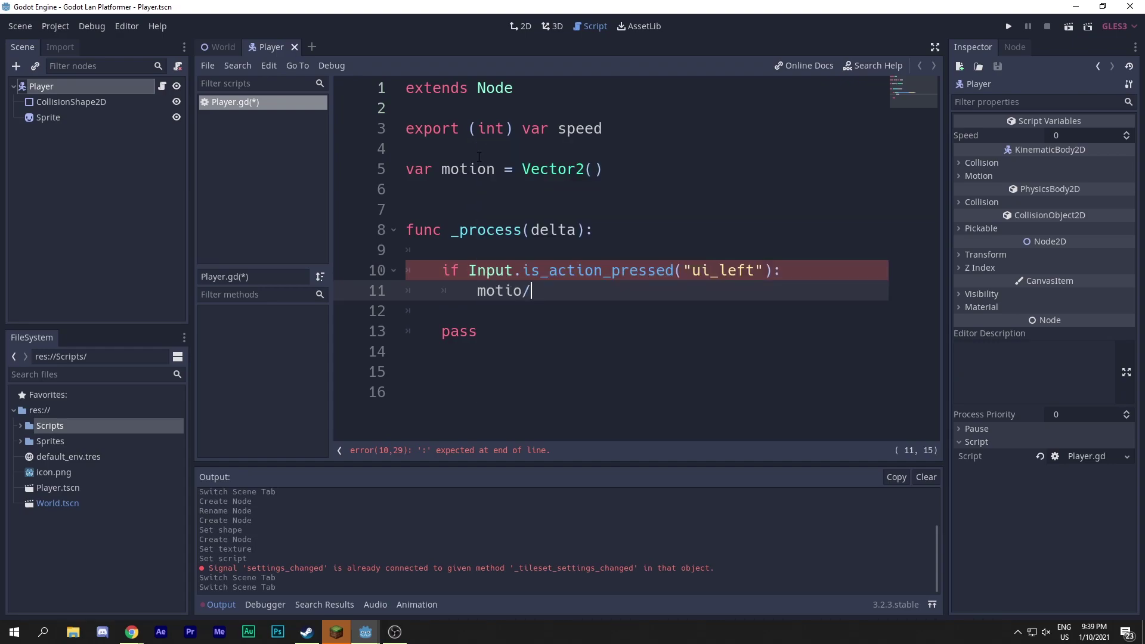
{"action": "type", "text": ".x -= speed * delta"}
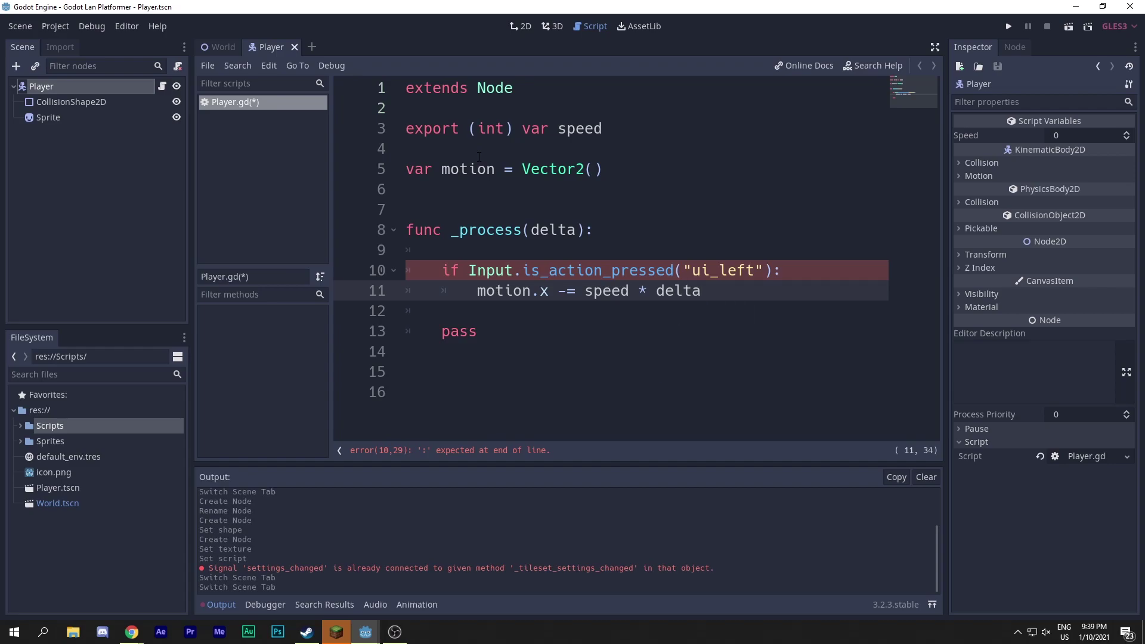
{"action": "key", "text": "Return"}
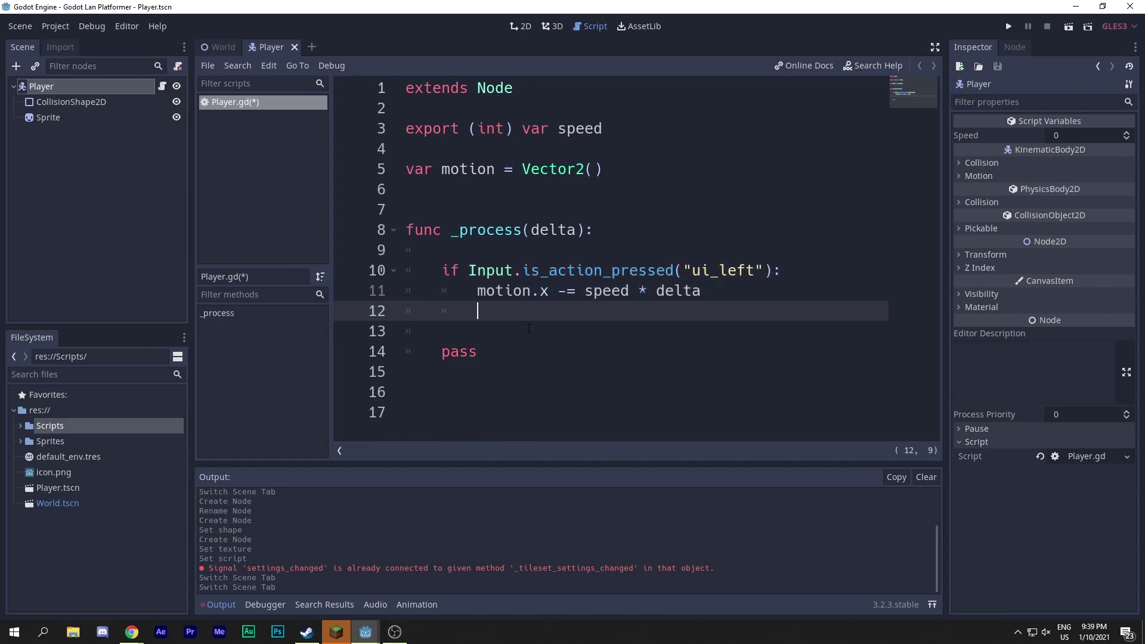
Duplicate the if block as an elif for "ui_right" that does motion.x += speed * delta
{"action": "left_click_drag", "start_coordinate": [702, 310], "coordinate": [479, 310]}
{"action": "type", "text": "if Input.is_action_pressed(\"ui_left\"): \t\tmotion.x -= speed * delta"}
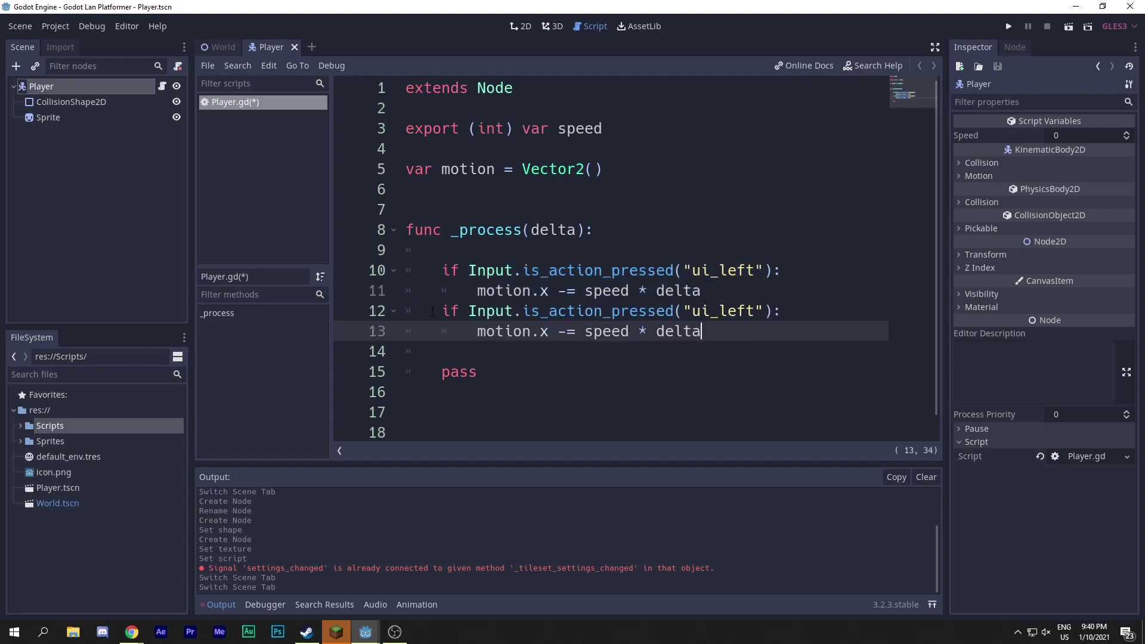
{"action": "left_click", "coordinate": [441, 311]}
{"action": "type", "text": "el"}
{"action": "key", "text": "Right"}
{"action": "key", "text": "Right"}
{"action": "key", "text": "Right"}
{"action": "key", "text": "Right"}
{"action": "key", "text": "Right"}
{"action": "key", "text": "Right"}
{"action": "key", "text": "Right"}
{"action": "key", "text": "Right"}
{"action": "key", "text": "Right"}
{"action": "key", "text": "Right"}
{"action": "key", "text": "Right"}
{"action": "key", "text": "Right"}
{"action": "key", "text": "Right"}
{"action": "key", "text": "Right"}
{"action": "key", "text": "Right"}
{"action": "key", "text": "Right"}
{"action": "key", "text": "Right"}
{"action": "key", "text": "Right"}
{"action": "key", "text": "Right"}
{"action": "key", "text": "Right"}
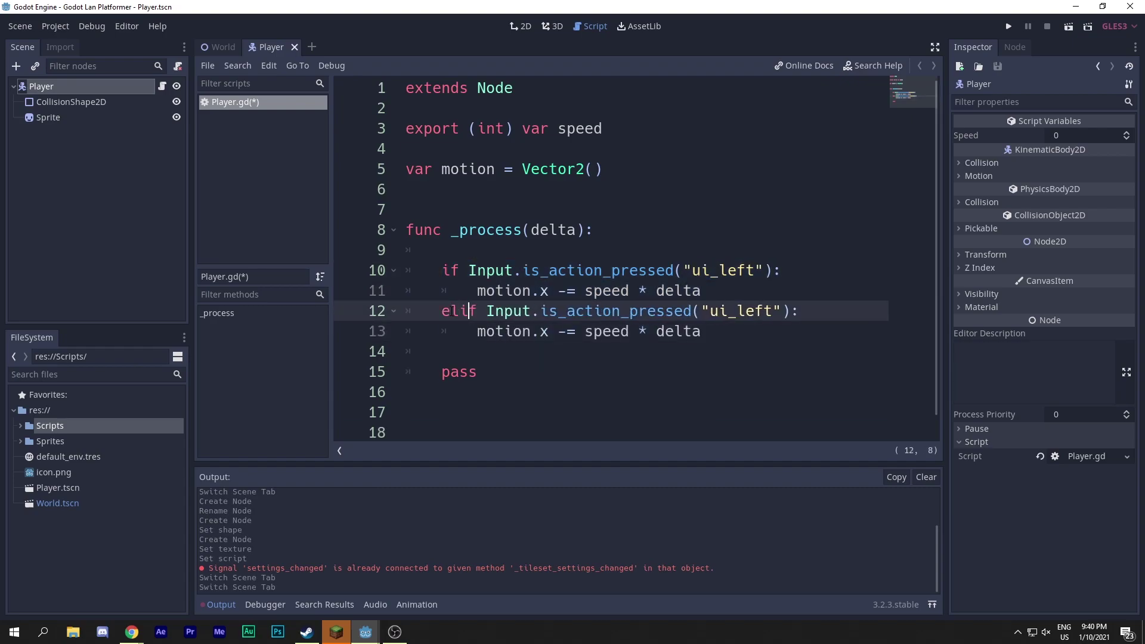
{"action": "key", "text": "shift+Left"}
{"action": "key", "text": "shift+Left"}
{"action": "key", "text": "shift+Left"}
{"action": "key", "text": "shift+Left"}
{"action": "key", "text": "BackSpace"}
{"action": "type", "text": "right"}
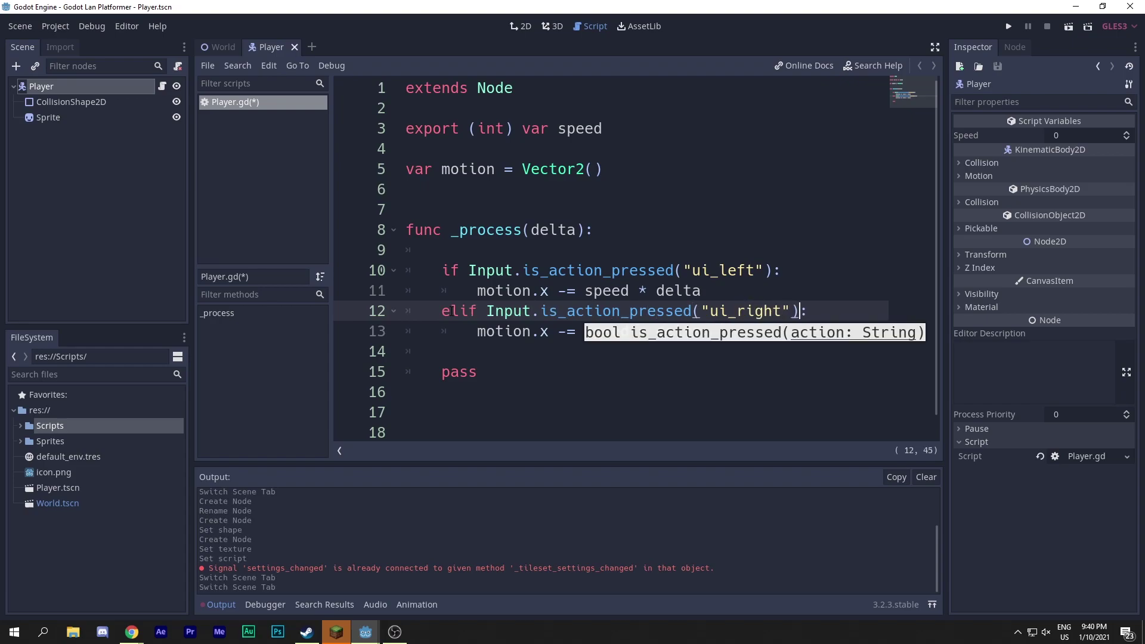
{"action": "key", "text": "Down"}
{"action": "key", "text": "Left"}
{"action": "key", "text": "Left"}
{"action": "key", "text": "Left"}
{"action": "key", "text": "Left"}
{"action": "key", "text": "Left"}
{"action": "key", "text": "Left"}
{"action": "key", "text": "Left"}
{"action": "key", "text": "Left"}
{"action": "key", "text": "Left"}
{"action": "key", "text": "Left"}
{"action": "key", "text": "Left"}
{"action": "key", "text": "Left"}
{"action": "key", "text": "Left"}
{"action": "key", "text": "Left"}
{"action": "key", "text": "Left"}
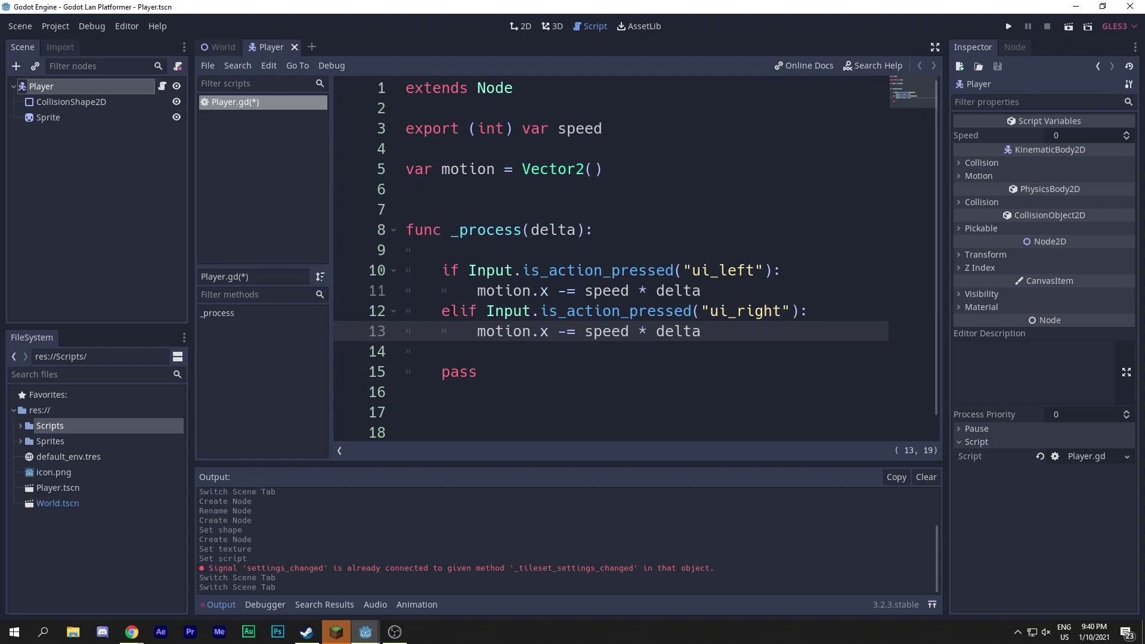
{"action": "key", "text": "BackSpace"}
{"action": "type", "text": "+"}
Review the new movement code on lines 10–13 and save Player.gd
{"action": "left_click", "coordinate": [444, 351]}
{"action": "key", "text": "ctrl+s"}
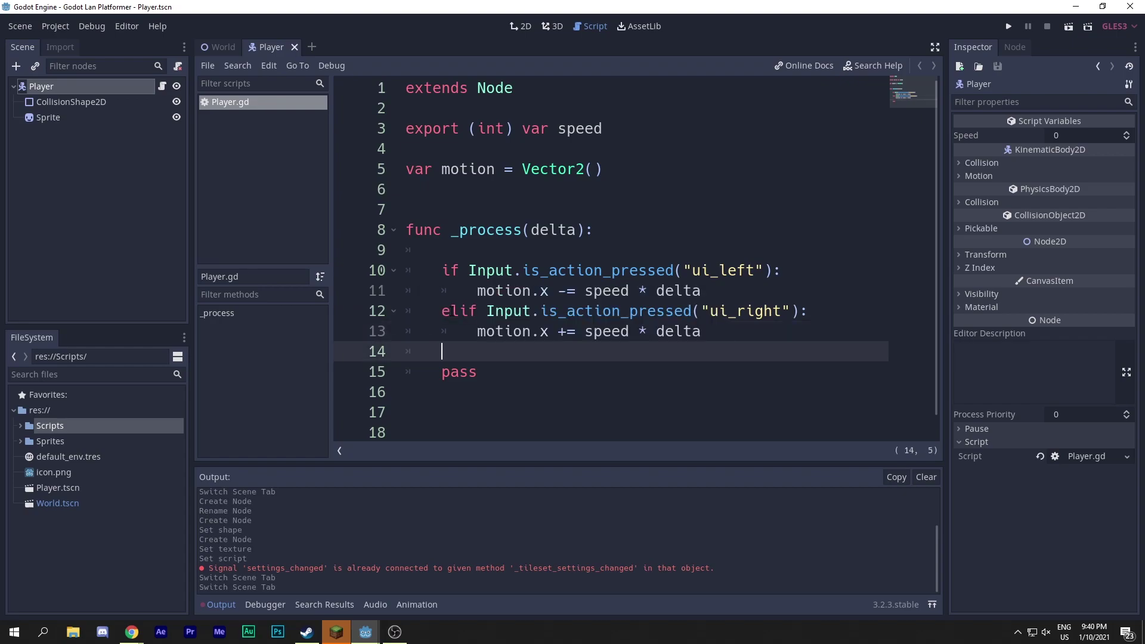
{"action": "mouse_move", "coordinate": [440, 270]}
{"action": "left_mouse_down"}
{"action": "mouse_move", "coordinate": [485, 293]}
{"action": "mouse_move", "coordinate": [739, 340]}
{"action": "mouse_move", "coordinate": [417, 291]}
{"action": "mouse_move", "coordinate": [445, 272]}
{"action": "left_mouse_up"}
{"action": "left_click", "coordinate": [739, 340]}
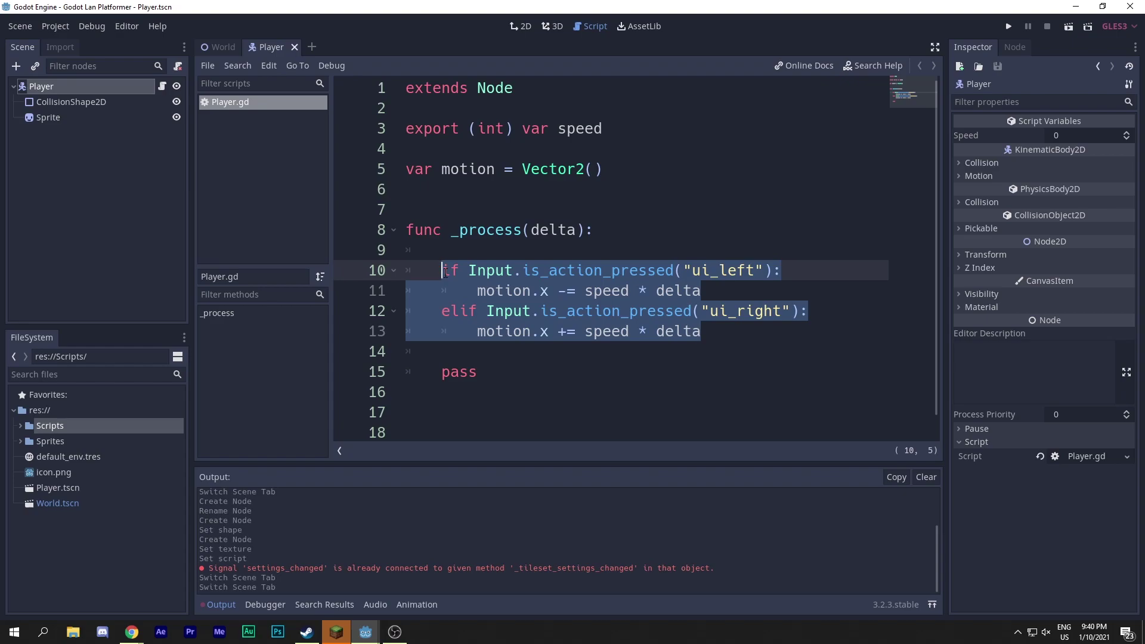
{"action": "left_click_drag", "start_coordinate": [482, 291], "coordinate": [704, 291]}
{"action": "left_click", "coordinate": [696, 292]}
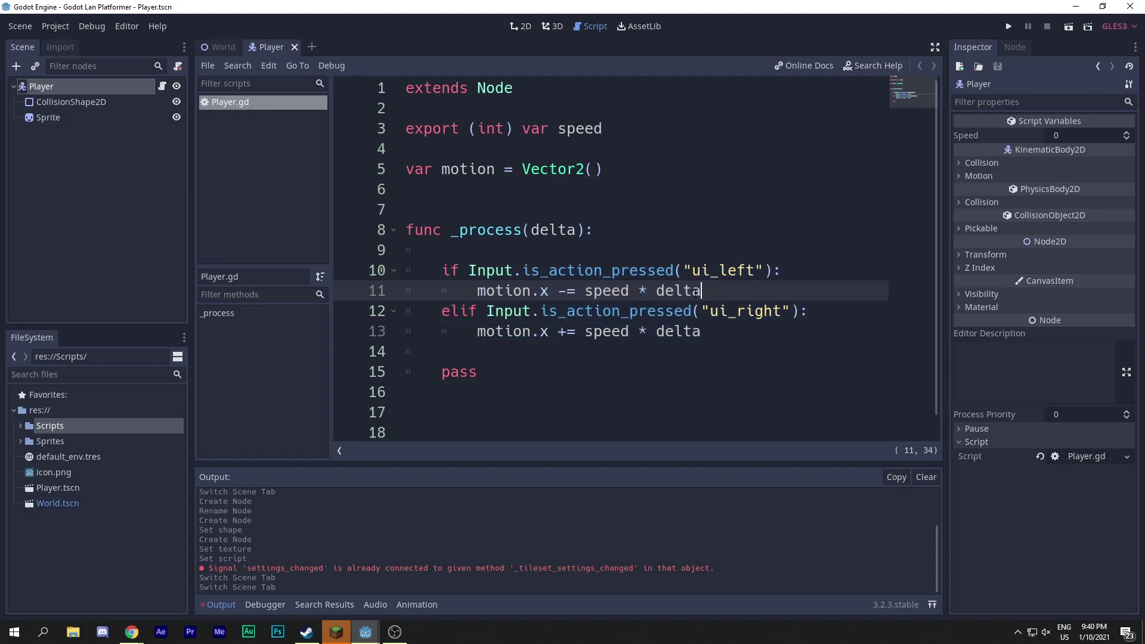
{"action": "left_click", "coordinate": [457, 256]}
{"action": "key", "text": "ctrl+s"}
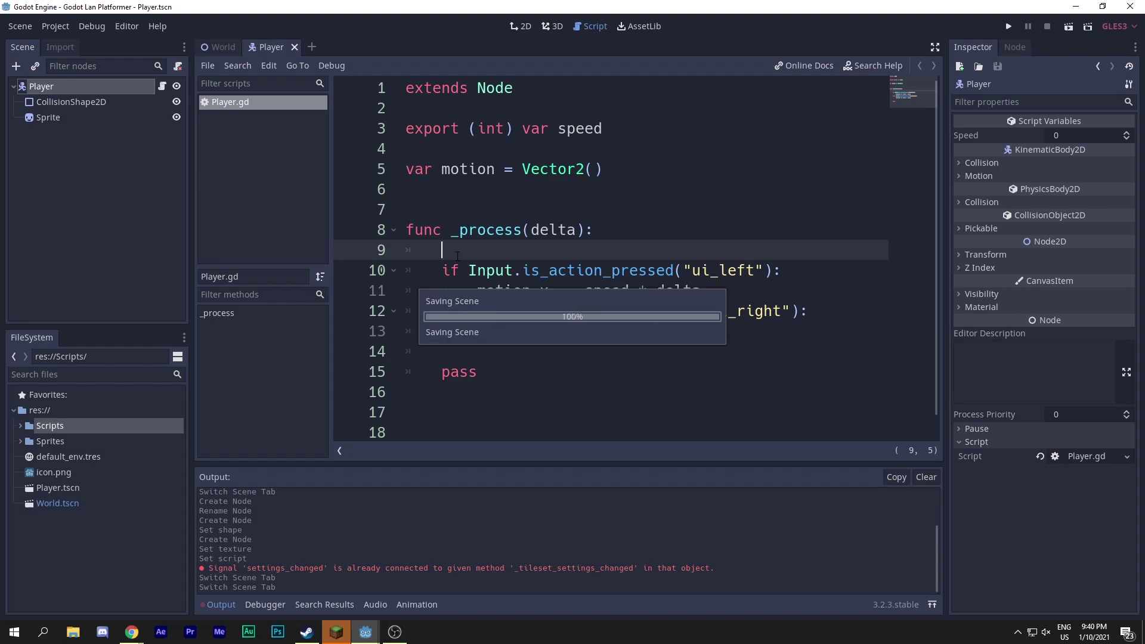
Instance Player.tscn under the World root and drag it above the grass ground
{"action": "left_click", "coordinate": [511, 28]}
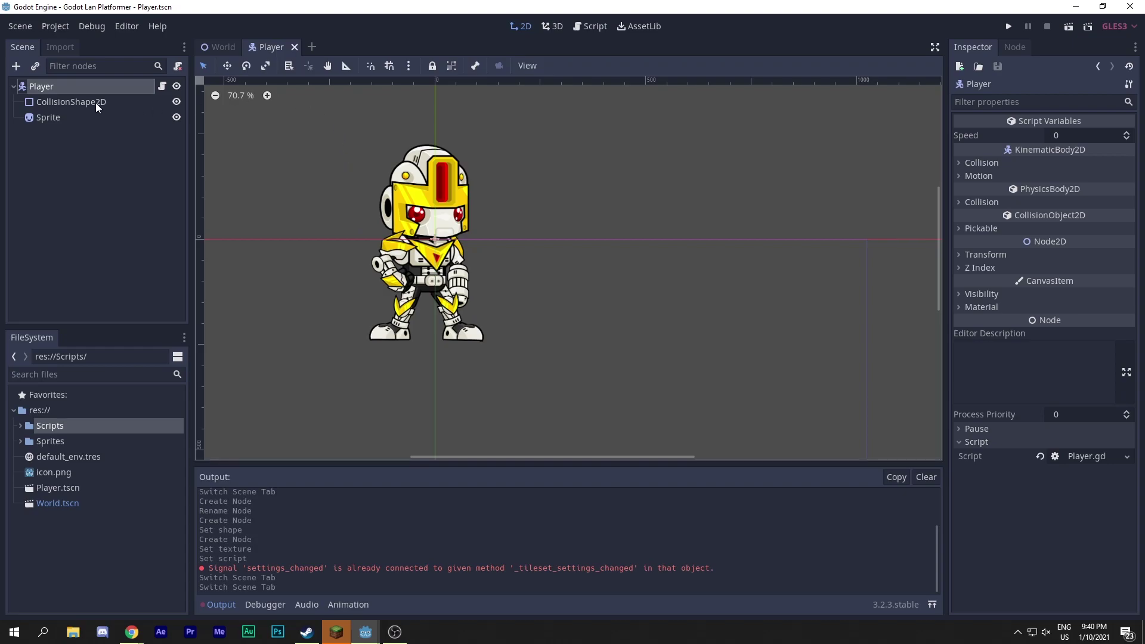
{"action": "left_click", "coordinate": [217, 46]}
{"action": "left_click", "coordinate": [42, 116]}
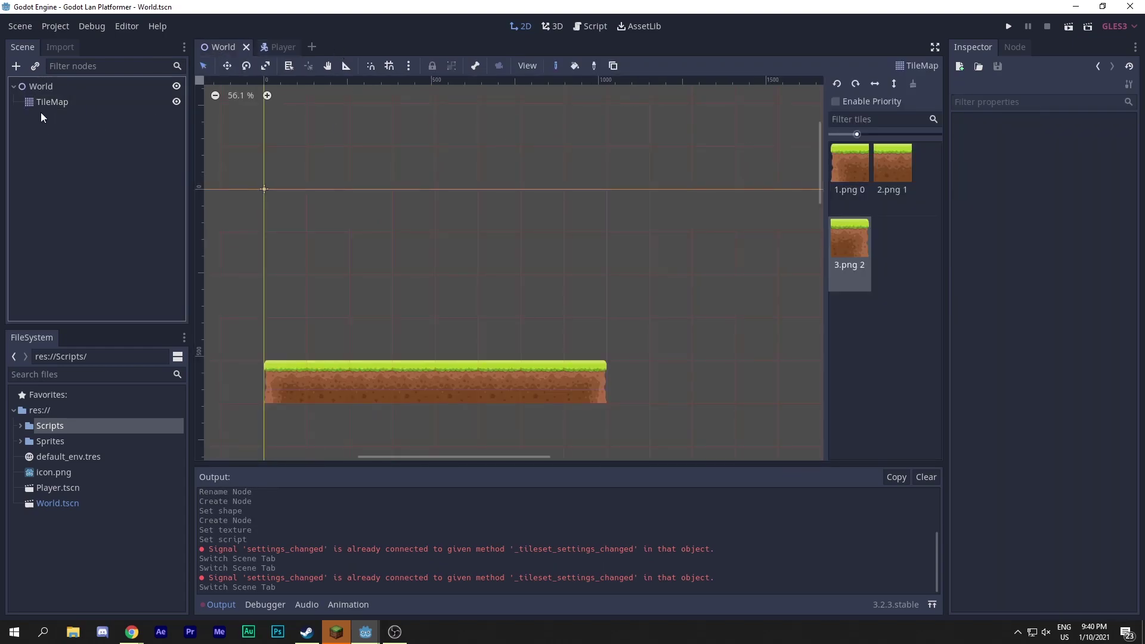
{"action": "left_click", "coordinate": [40, 87]}
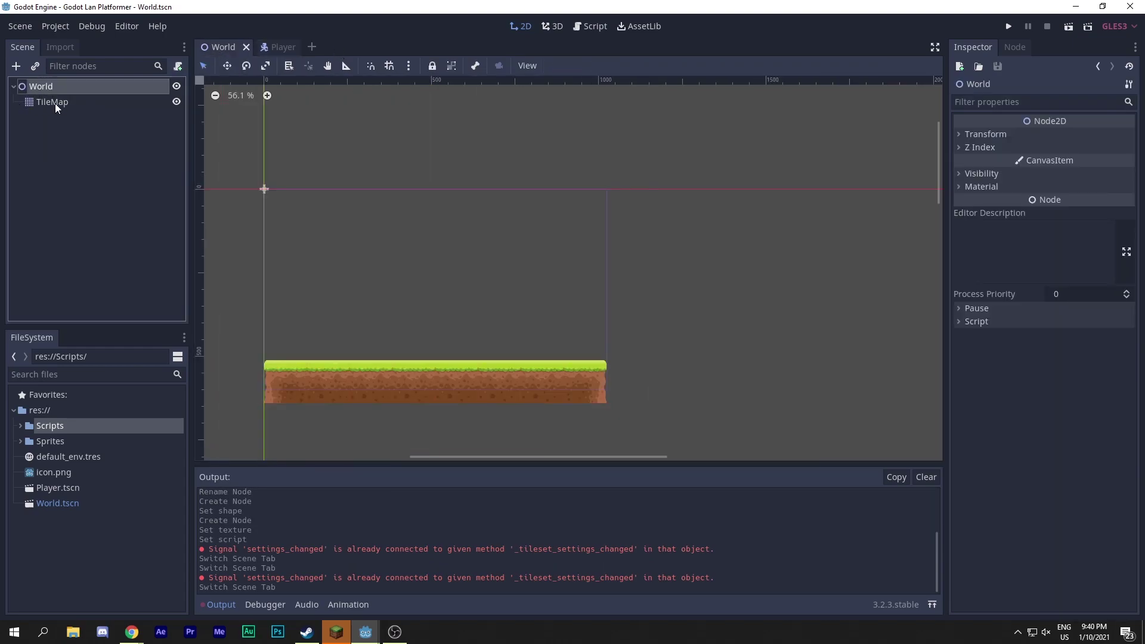
{"action": "left_click", "coordinate": [34, 66]}
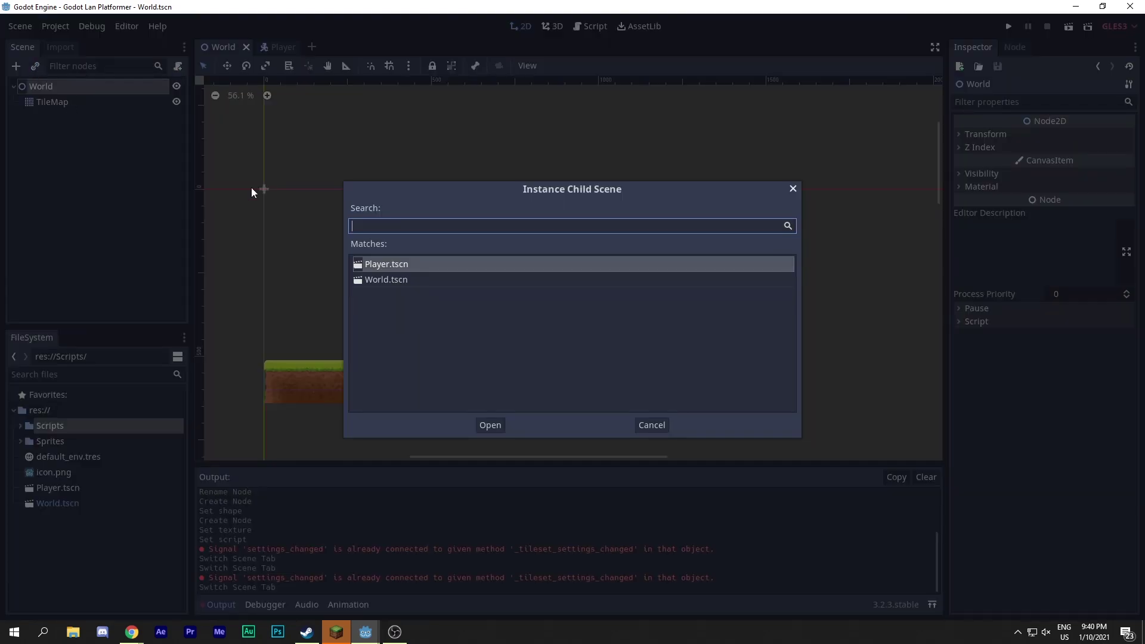
{"action": "double_click", "coordinate": [376, 263]}
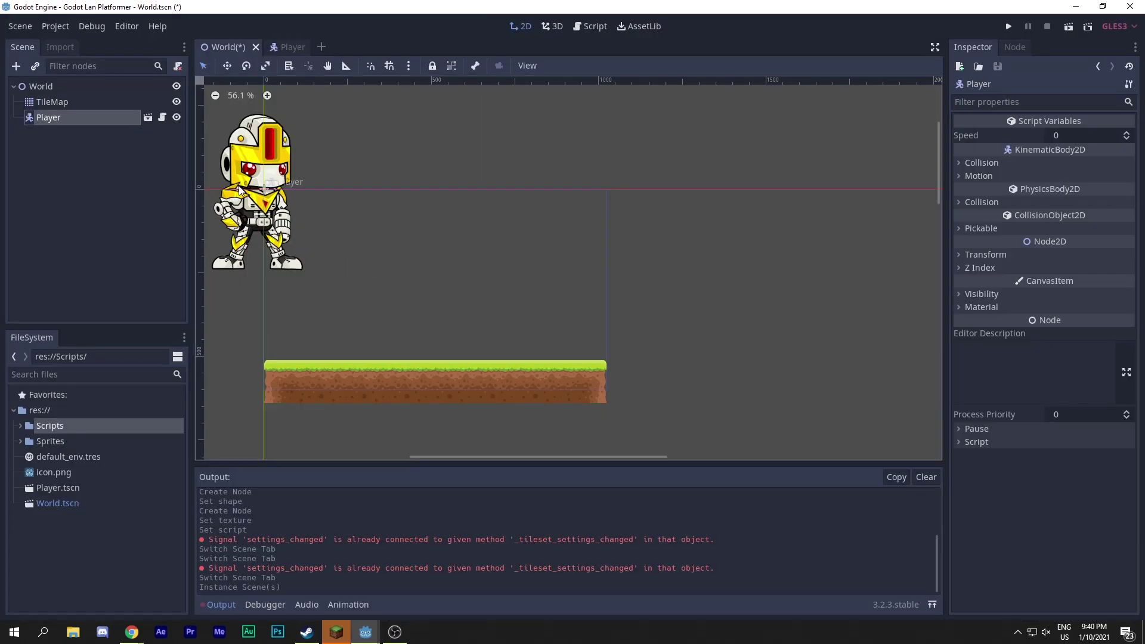
{"action": "left_click_drag", "start_coordinate": [258, 190], "coordinate": [332, 251]}
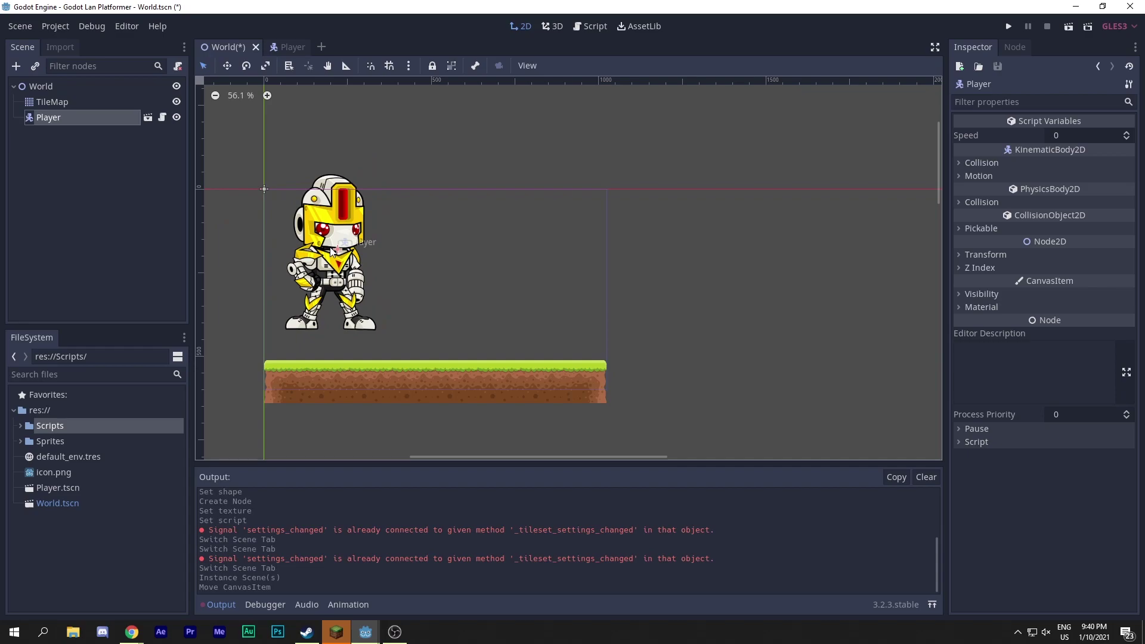
Set the Player's Transform scale to 0.5 × 0.5, undoing a Position x change to 100
{"action": "left_click", "coordinate": [973, 255]}
{"action": "left_click", "coordinate": [1123, 269]}
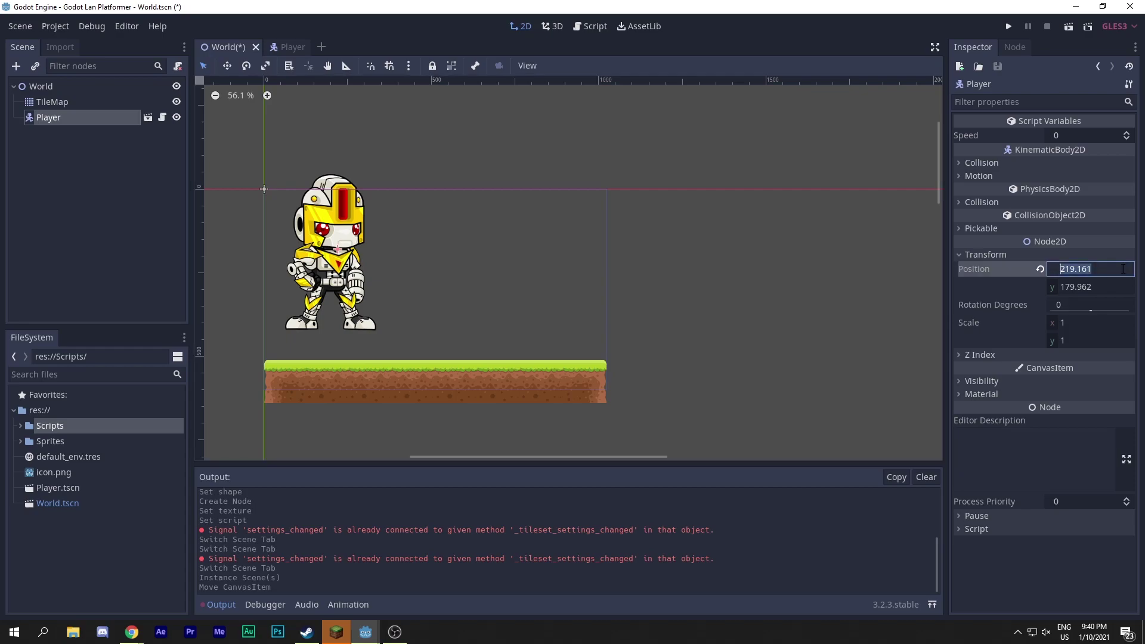
{"action": "key", "text": "BackSpace"}
{"action": "type", "text": "100"}
{"action": "key", "text": "Return"}
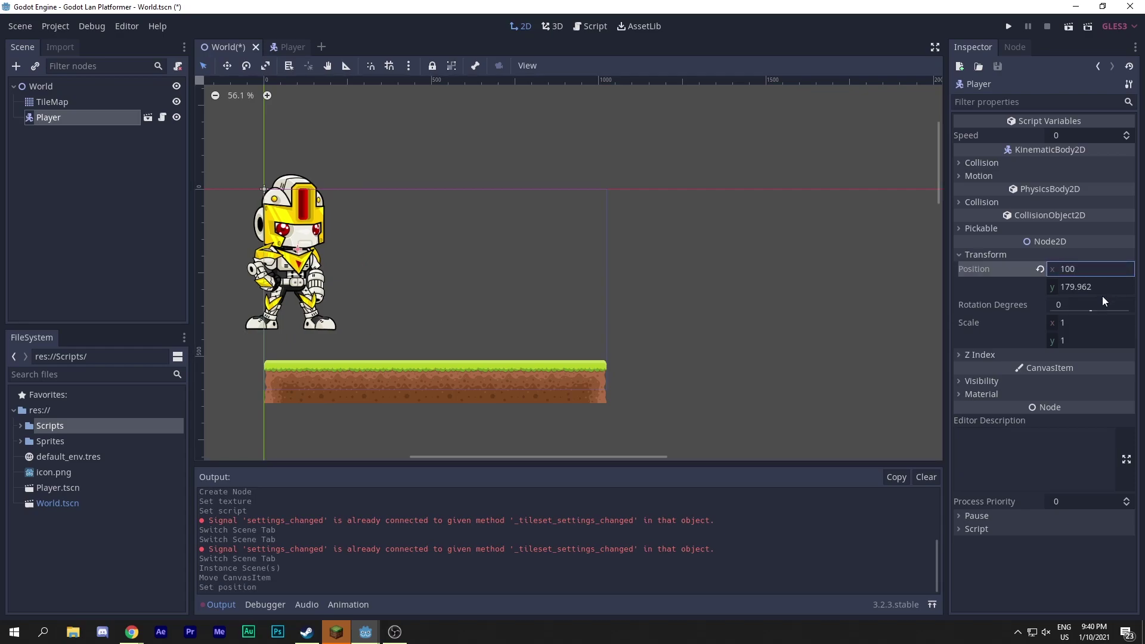
{"action": "key", "text": "ctrl+z"}
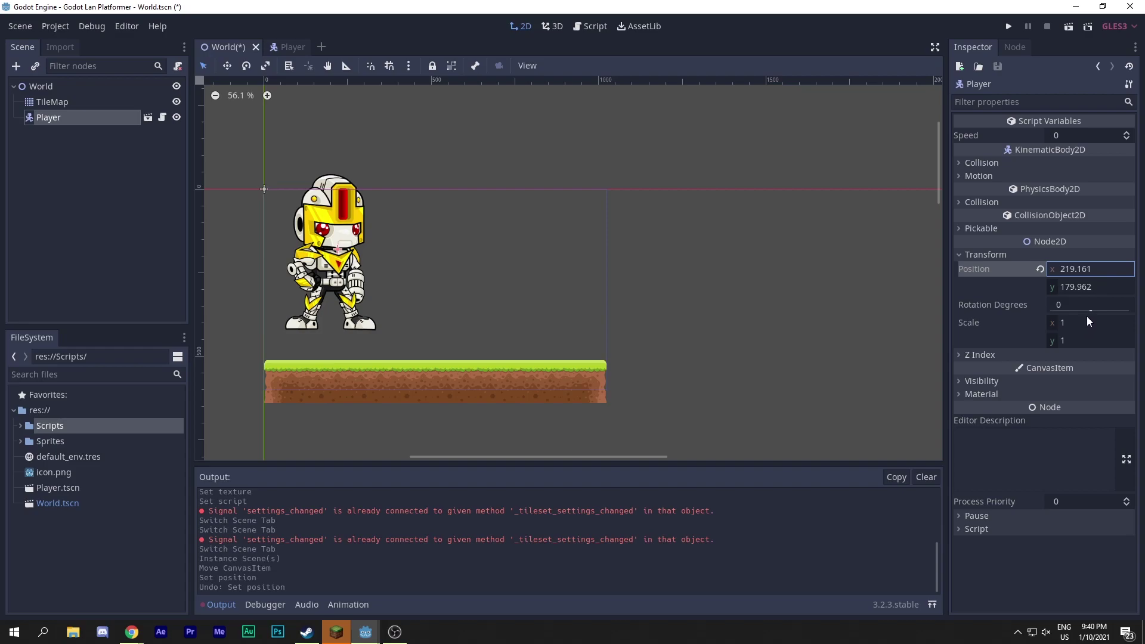
{"action": "left_click", "coordinate": [1080, 323]}
{"action": "key", "text": "BackSpace"}
{"action": "type", "text": "0"}
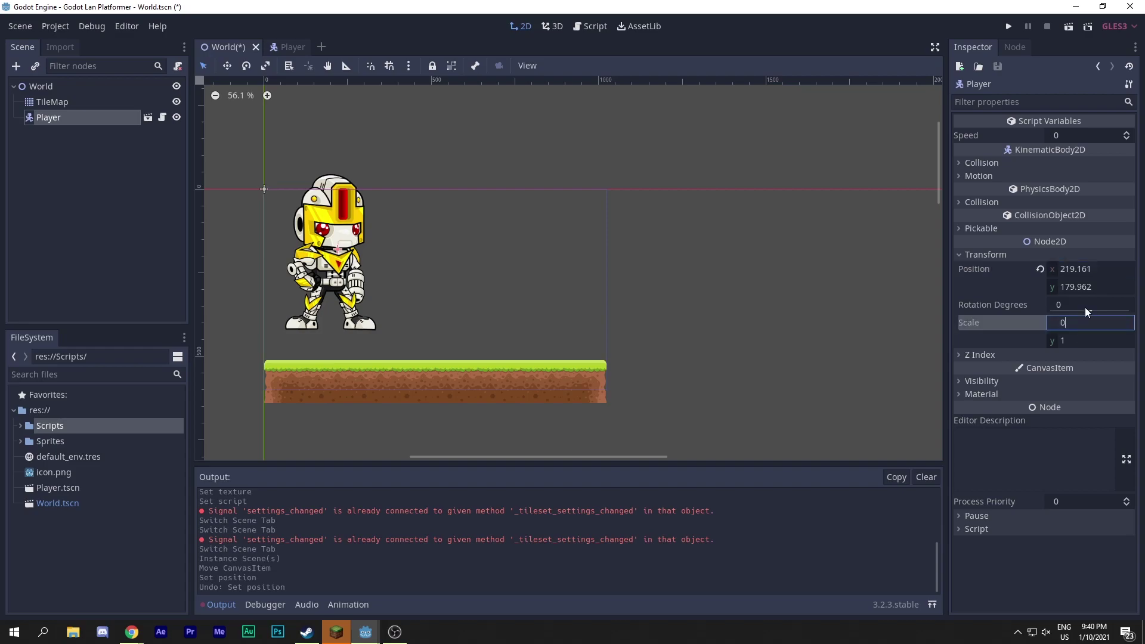
{"action": "type", "text": ".5"}
{"action": "key", "text": "Return"}
{"action": "left_click", "coordinate": [1079, 341]}
{"action": "key", "text": "BackSpace"}
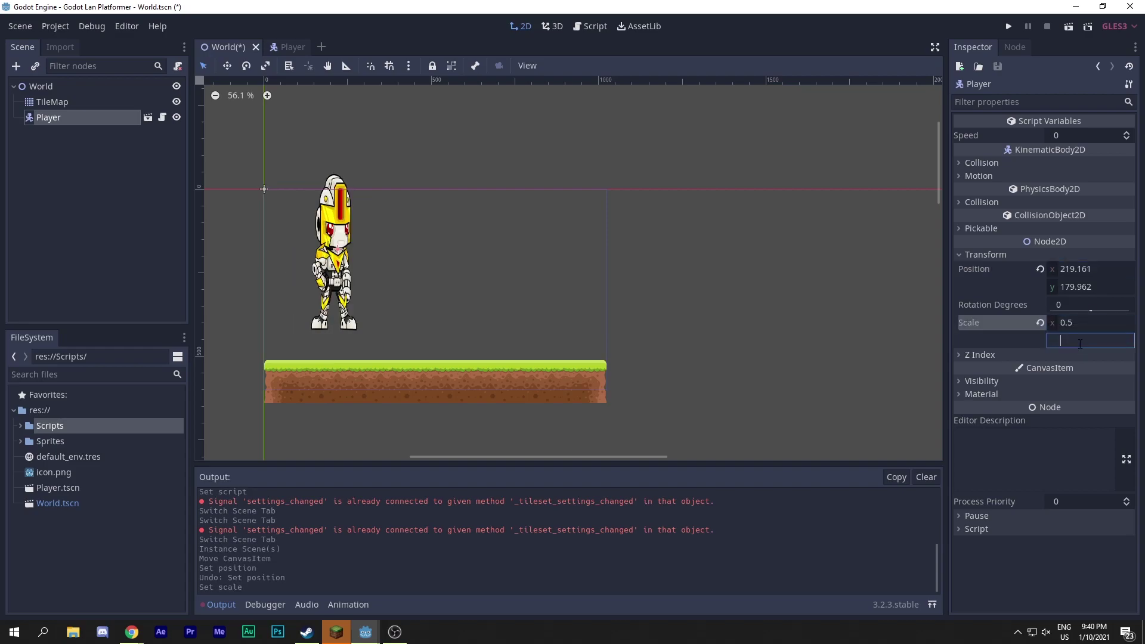
{"action": "type", "text": "0.5"}
{"action": "key", "text": "Return"}
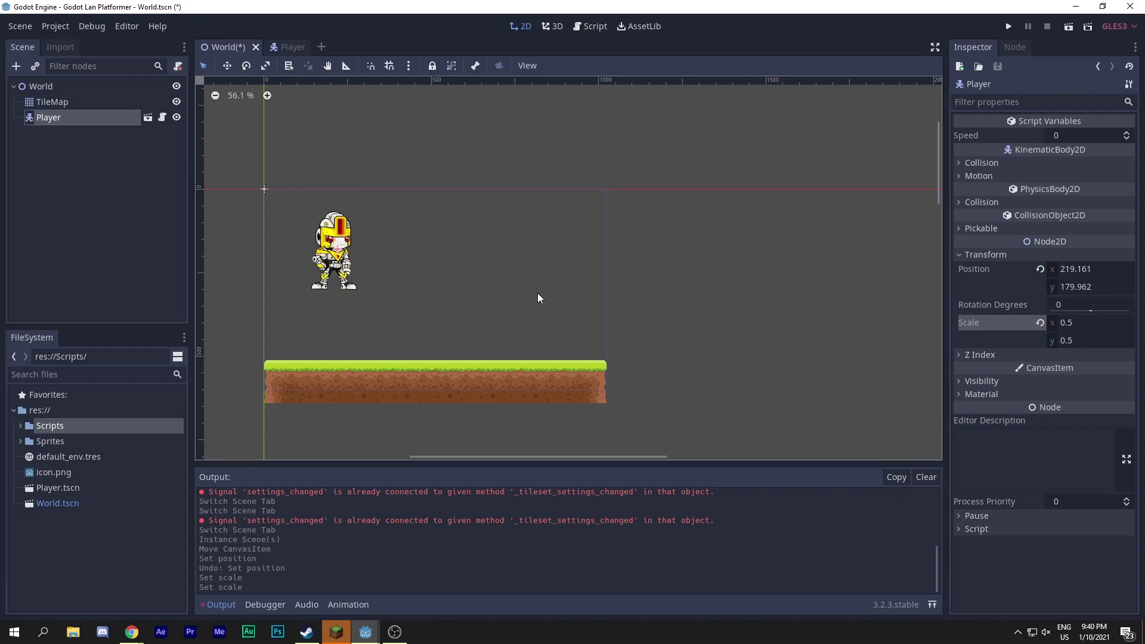
Zoom into the level and drag the Player down onto the grass ground
{"action": "key", "text": "ctrl+equal"}
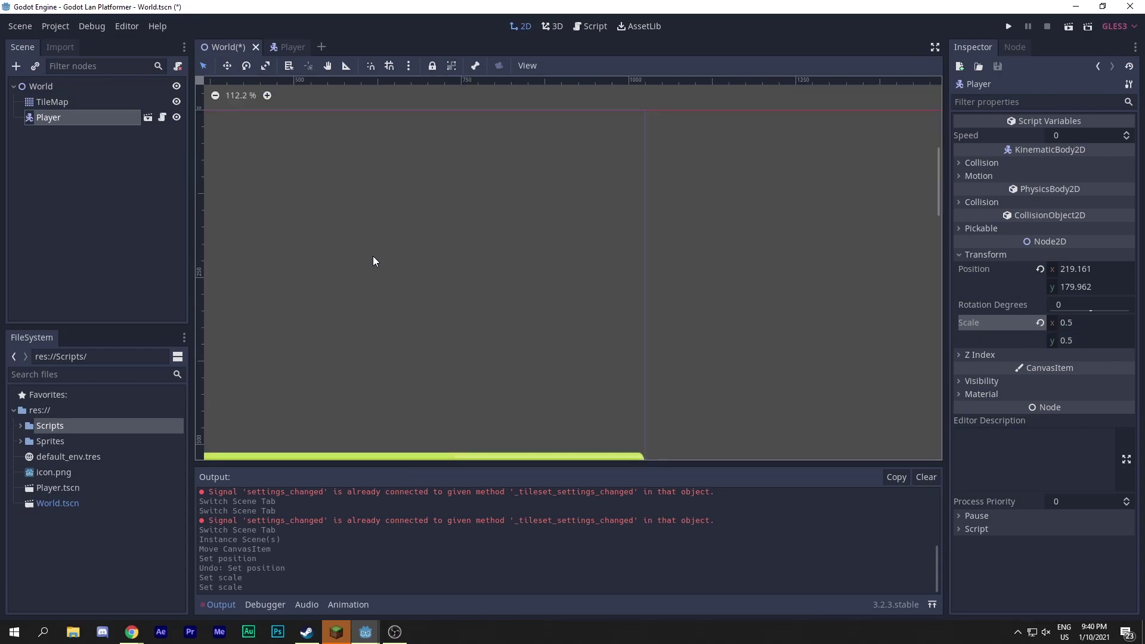
{"action": "middle_click_drag", "start_coordinate": [374, 256], "coordinate": [567, 238]}
{"action": "scroll", "coordinate": [682, 274], "scroll_direction": "down", "scroll_amount": 9}
{"action": "scroll", "coordinate": [445, 228], "scroll_direction": "up", "scroll_amount": 3}
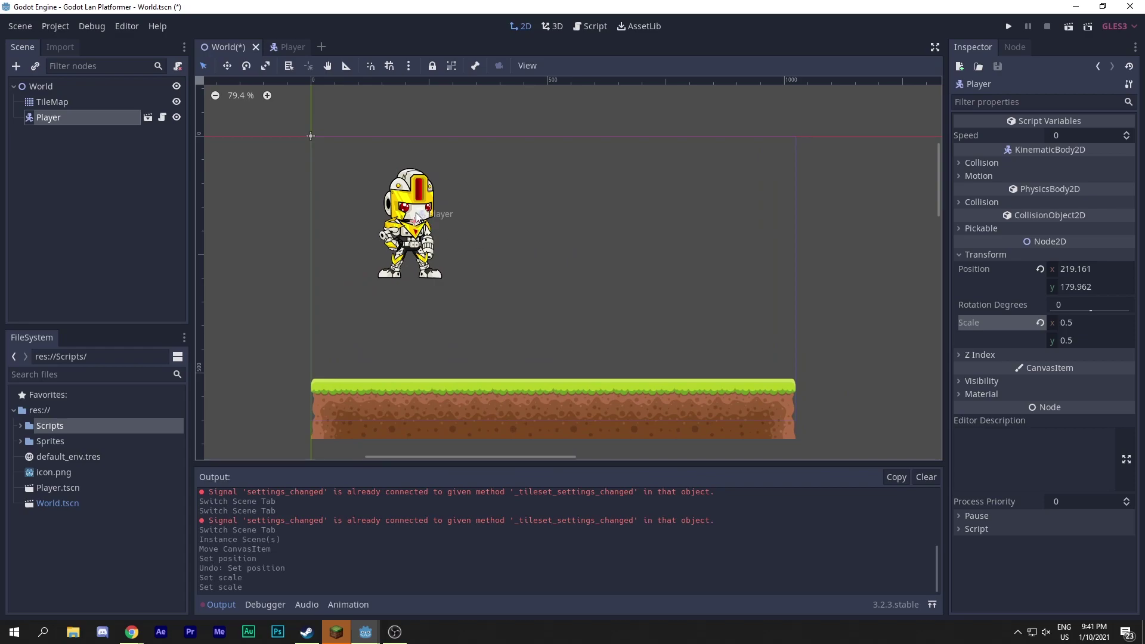
{"action": "left_click_drag", "start_coordinate": [417, 219], "coordinate": [394, 321]}
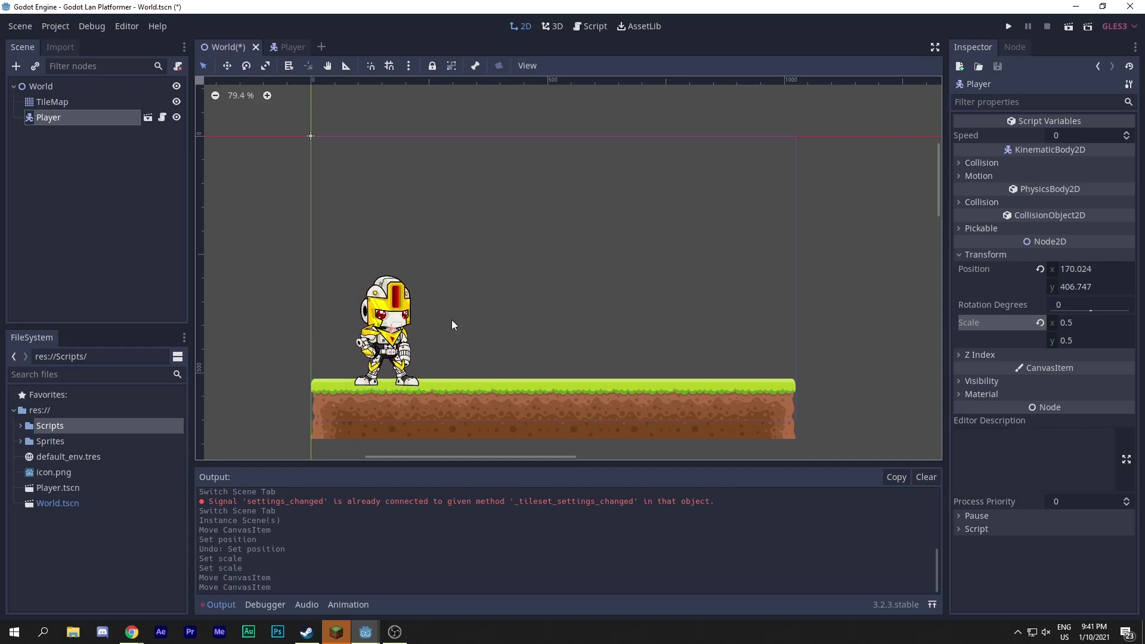
Save and run the game to see the half-size Player on the grass, then close it
{"action": "left_click", "coordinate": [1009, 26]}
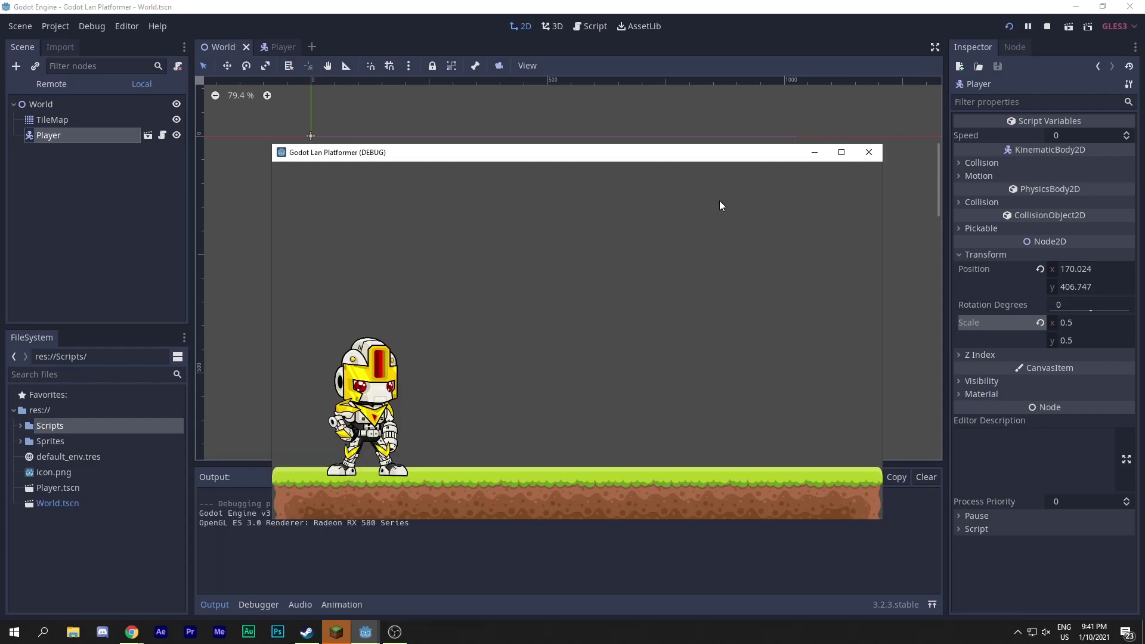
{"action": "left_click", "coordinate": [868, 152]}
{"action": "left_click", "coordinate": [1089, 134]}
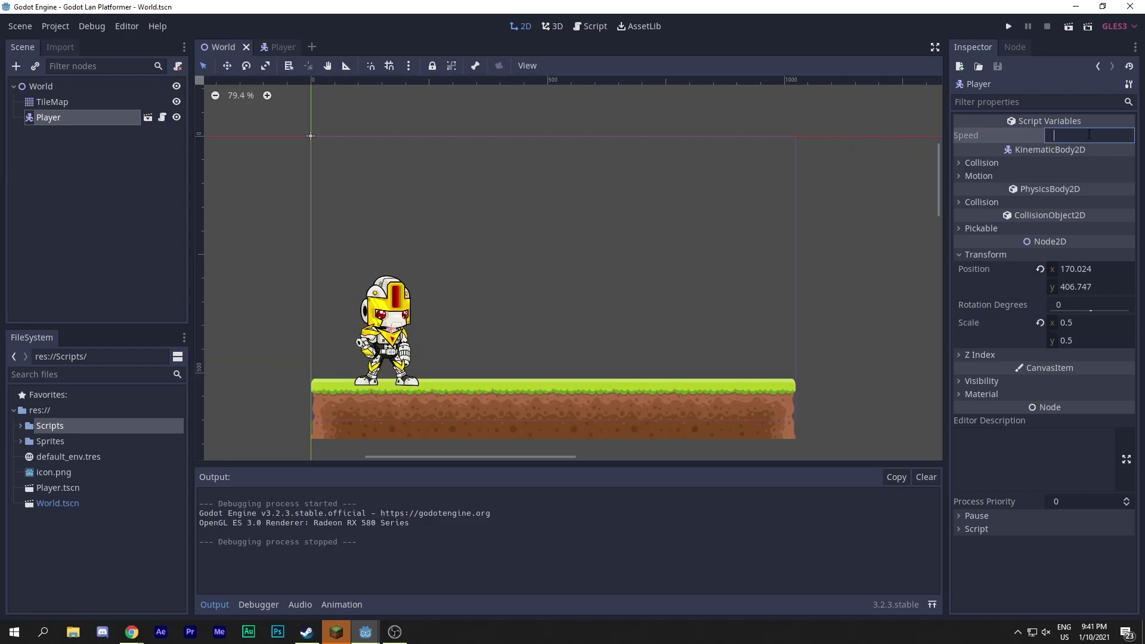
Add motion = move_and_slide(motion) below the movement code in Player.gd
{"action": "left_click", "coordinate": [283, 48]}
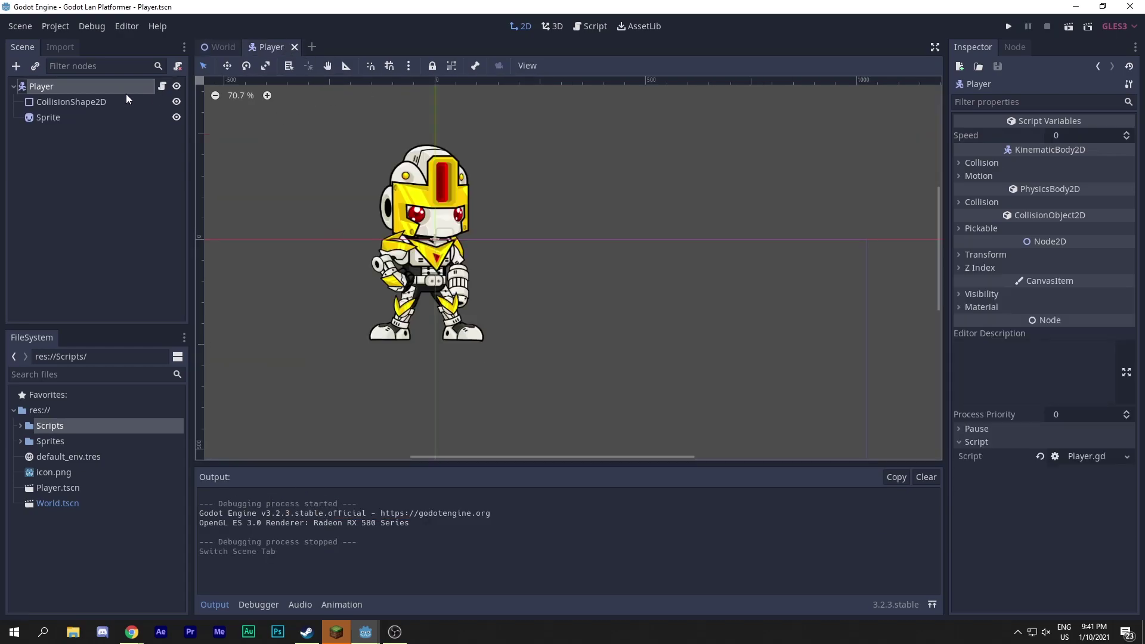
{"action": "left_click", "coordinate": [162, 86]}
{"action": "scroll", "coordinate": [504, 298], "scroll_direction": "down", "scroll_amount": 1}
{"action": "left_click", "coordinate": [494, 310]}
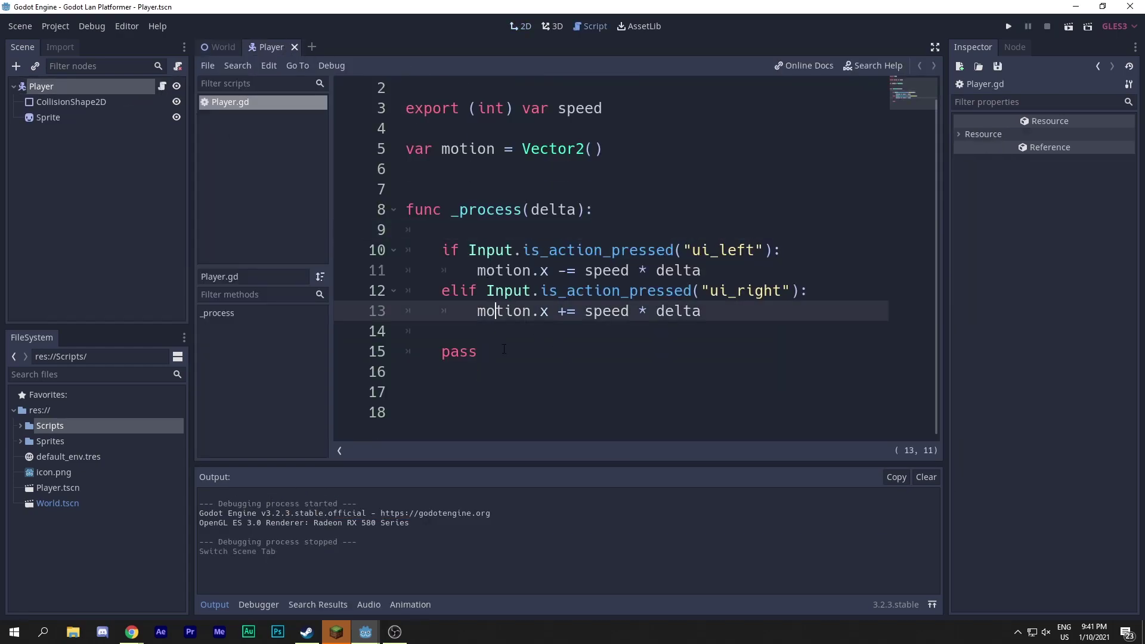
{"action": "key", "text": "Down"}
{"action": "key", "text": "Return"}
{"action": "key", "text": "Return"}
{"action": "key", "text": "Up"}
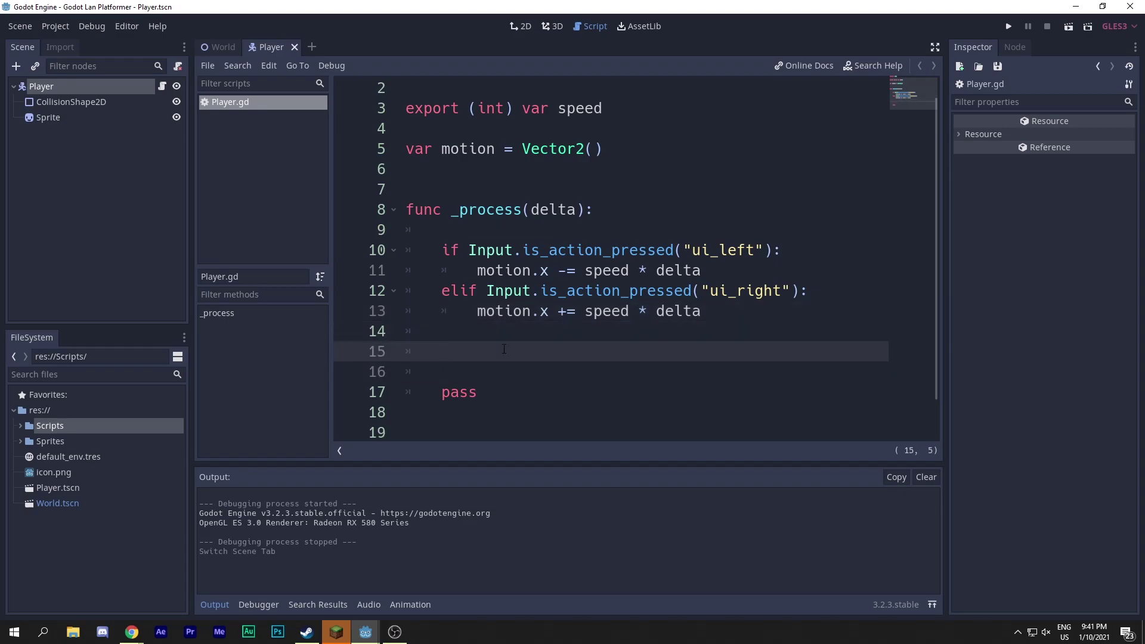
{"action": "type", "text": "mot"}
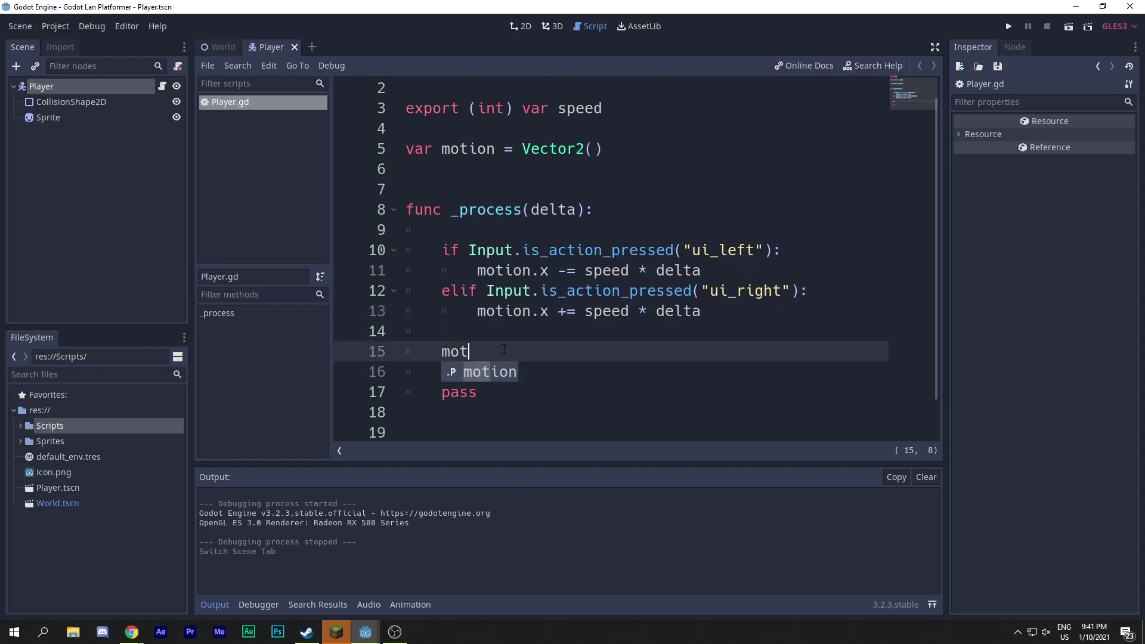
{"action": "type", "text": "ion = move_a"}
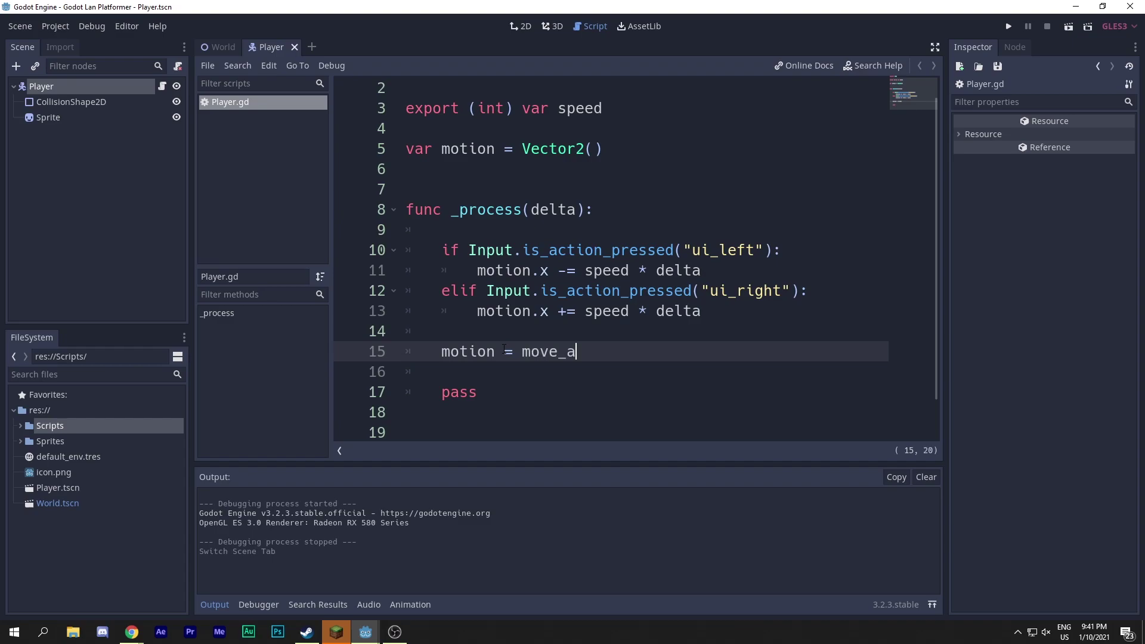
{"action": "type", "text": "nd_slide("}
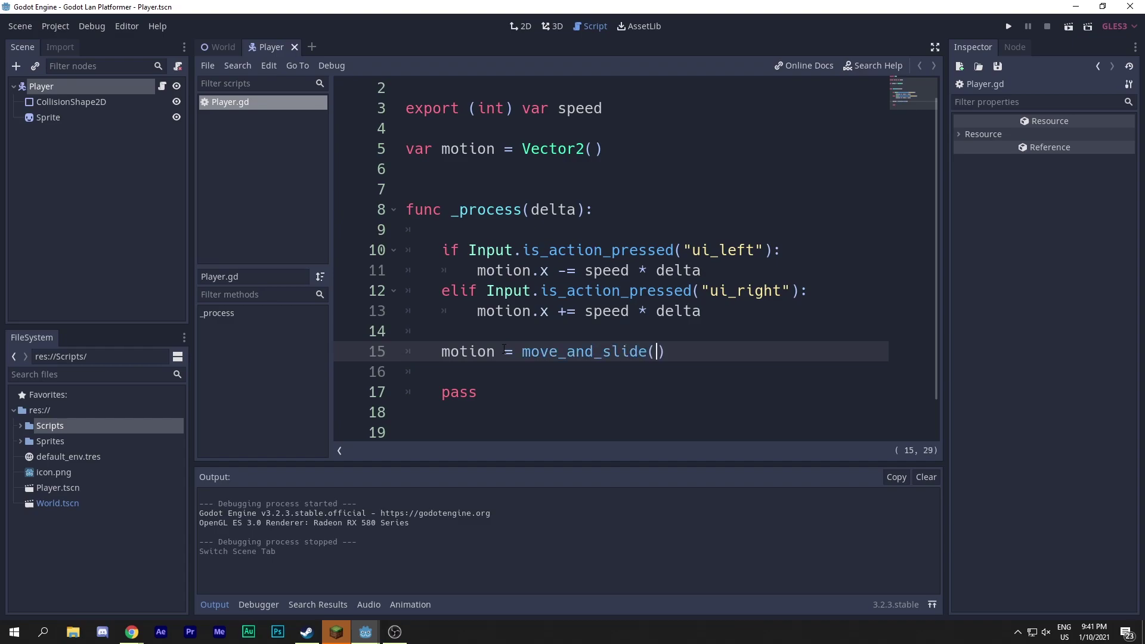
{"action": "type", "text": "motion)"}
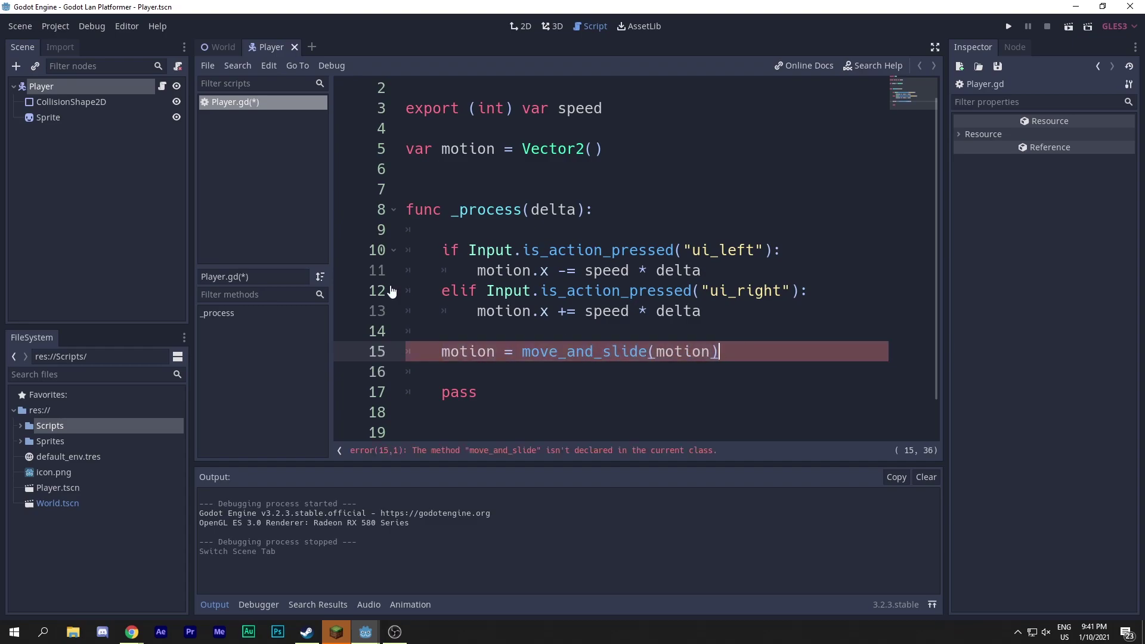
Change the script's base class from Node to KinematicBody2D
{"action": "scroll", "coordinate": [478, 341], "scroll_direction": "up", "scroll_amount": 1}
{"action": "scroll", "coordinate": [437, 338], "scroll_direction": "down", "scroll_amount": 1}
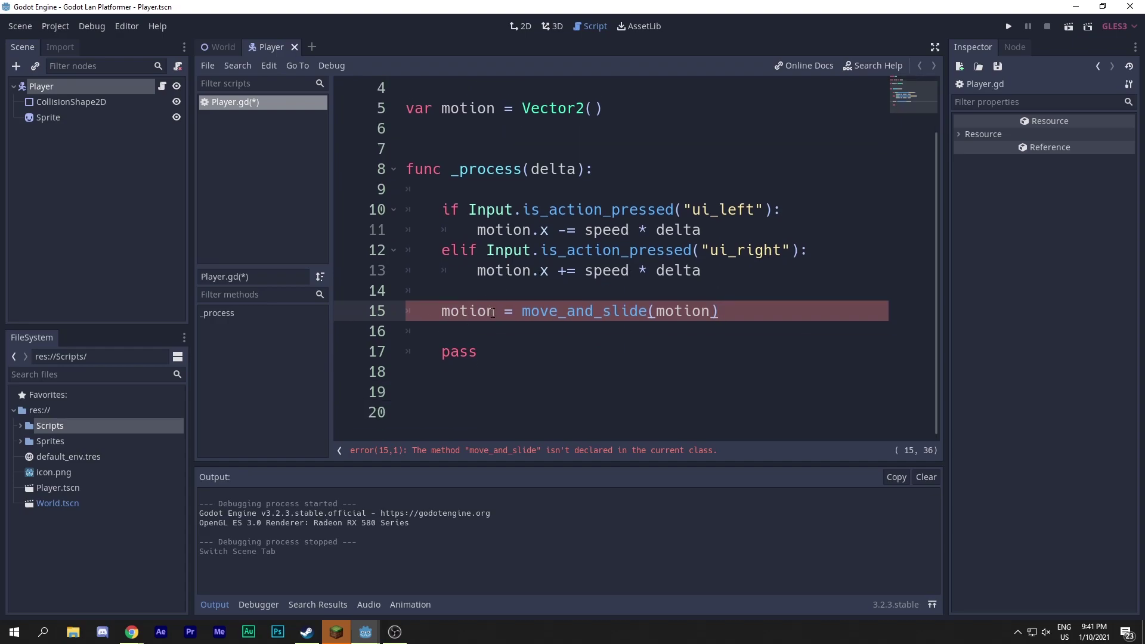
{"action": "scroll", "coordinate": [567, 317], "scroll_direction": "up", "scroll_amount": 1}
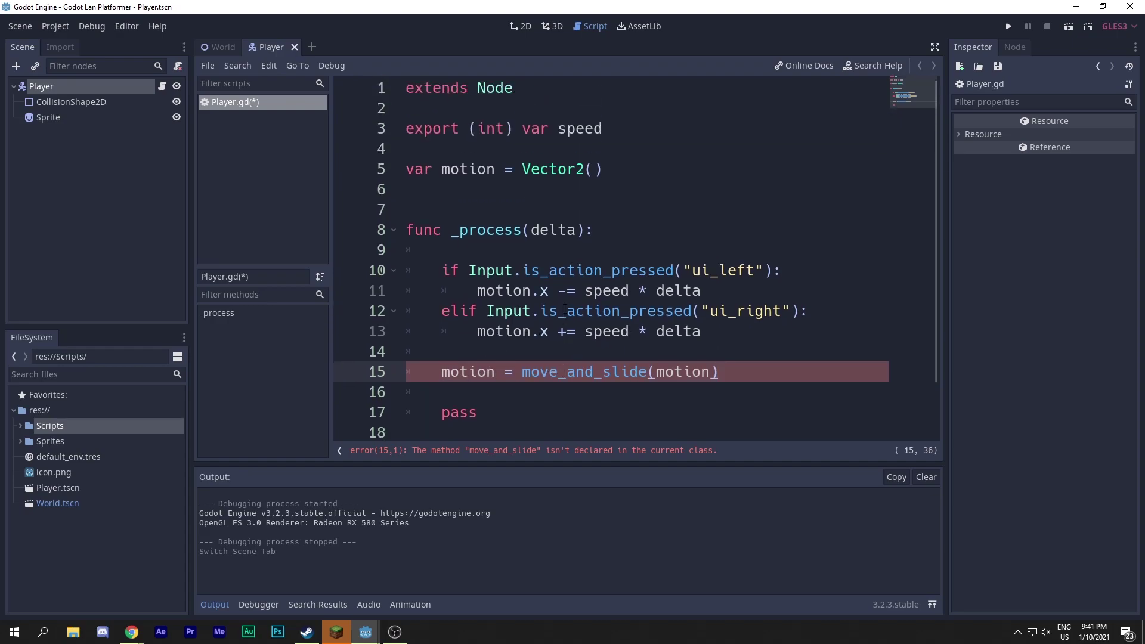
{"action": "double_click", "coordinate": [493, 89]}
{"action": "key", "text": "BackSpace"}
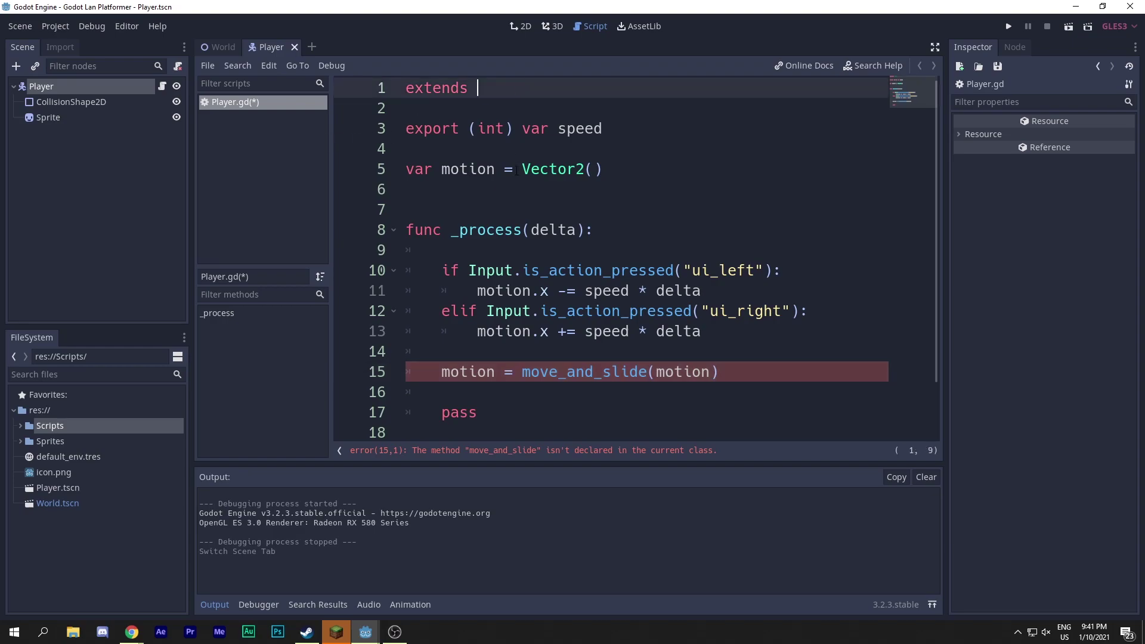
{"action": "type", "text": "Kinema"}
{"action": "key", "text": "Down"}
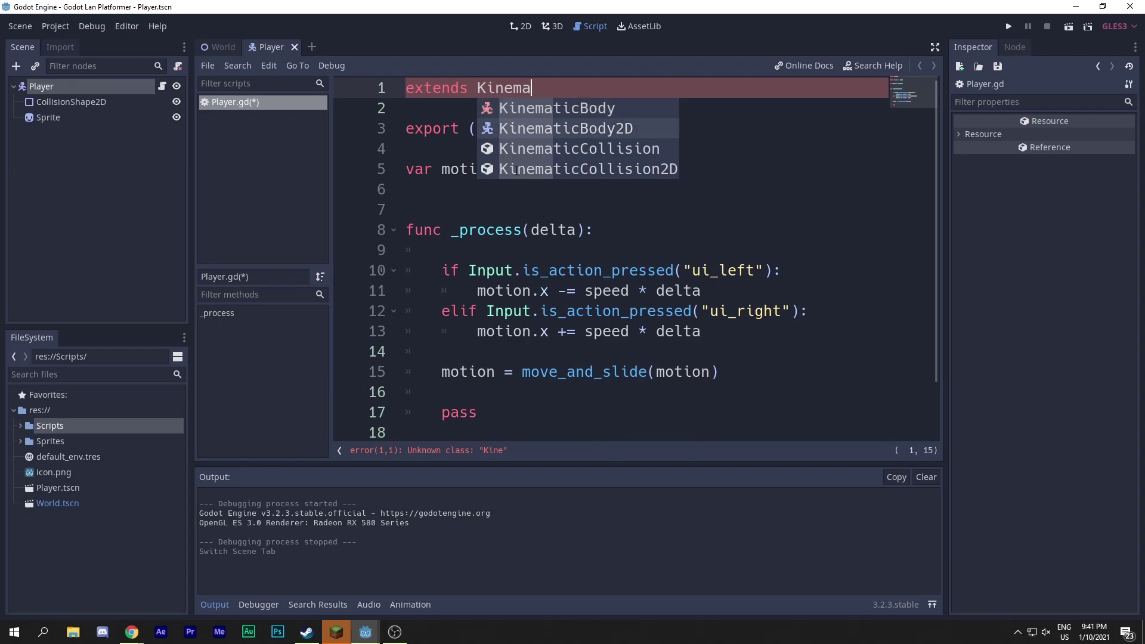
{"action": "key", "text": "Return"}
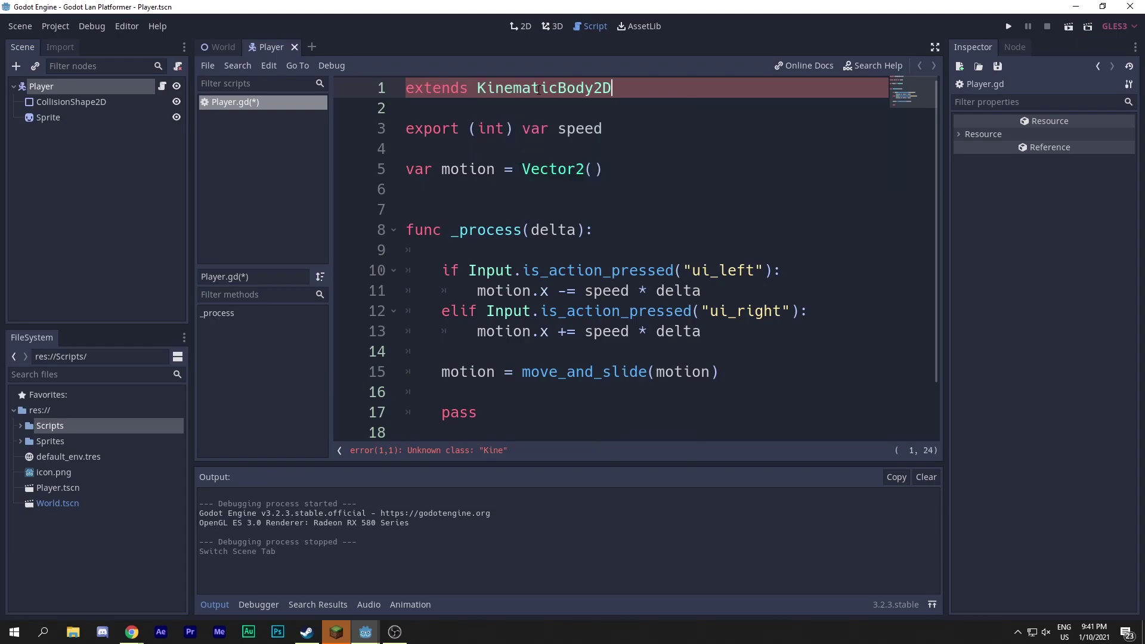
Save the script, test-run the game, and switch to the World scene
{"action": "scroll", "coordinate": [596, 285], "scroll_direction": "down", "scroll_amount": 1}
{"action": "left_click_drag", "start_coordinate": [447, 311], "coordinate": [719, 310]}
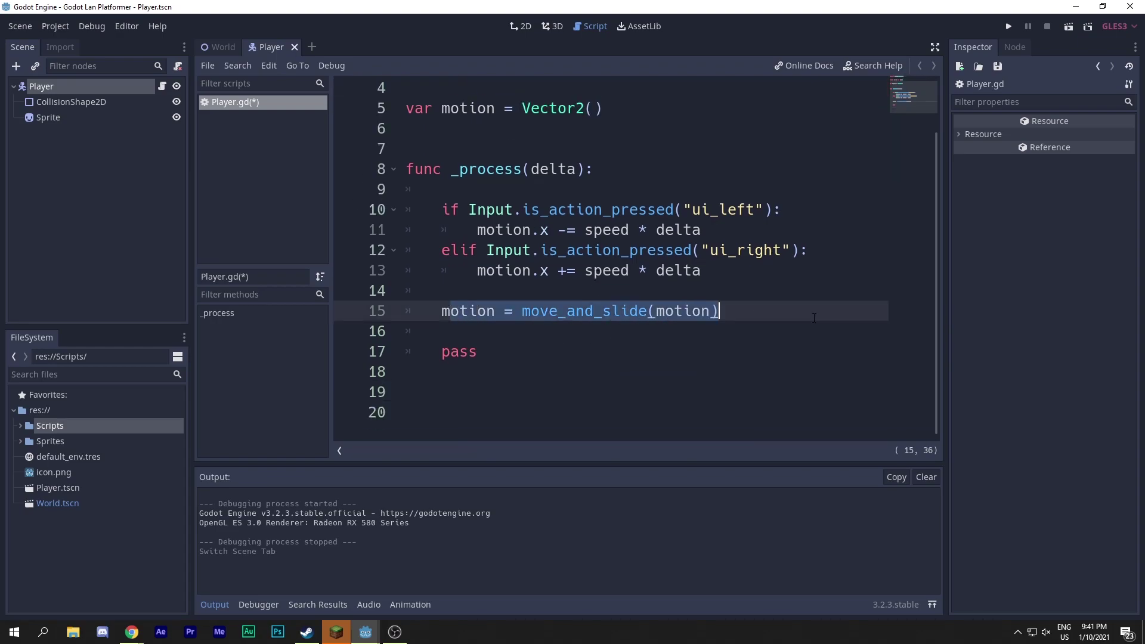
{"action": "key", "text": "ctrl+s"}
{"action": "left_click", "coordinate": [1008, 26]}
{"action": "left_click", "coordinate": [869, 151]}
{"action": "key", "text": "ctrl+Tab"}
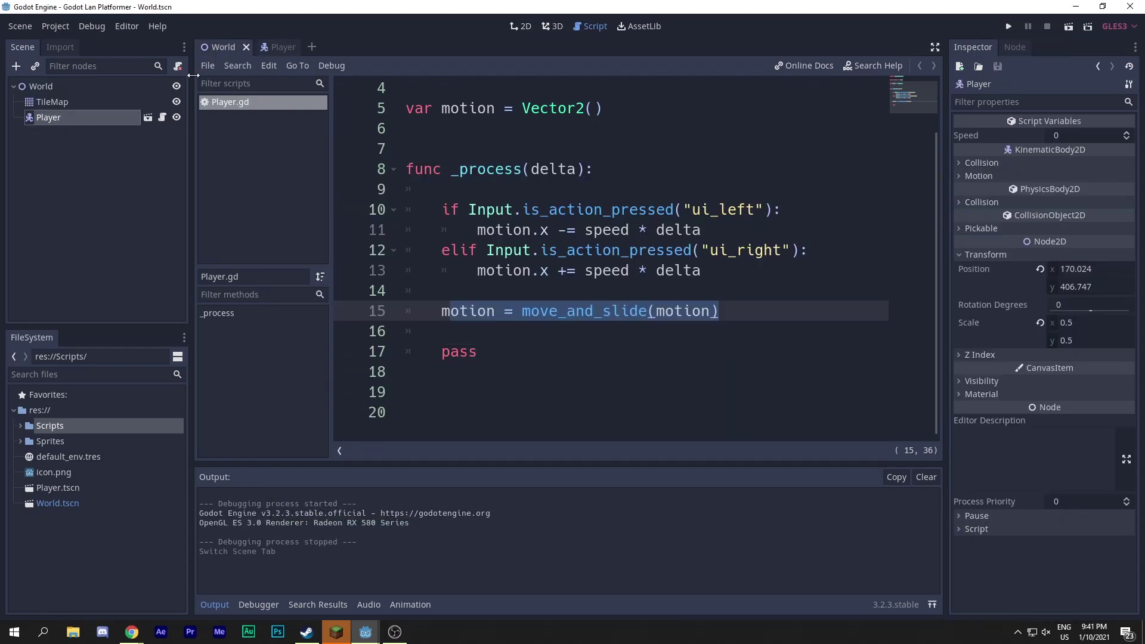
Set the Player's Speed to 200 and save the World scene
{"action": "left_click", "coordinate": [1090, 135]}
{"action": "type", "text": "200"}
{"action": "key", "text": "Return"}
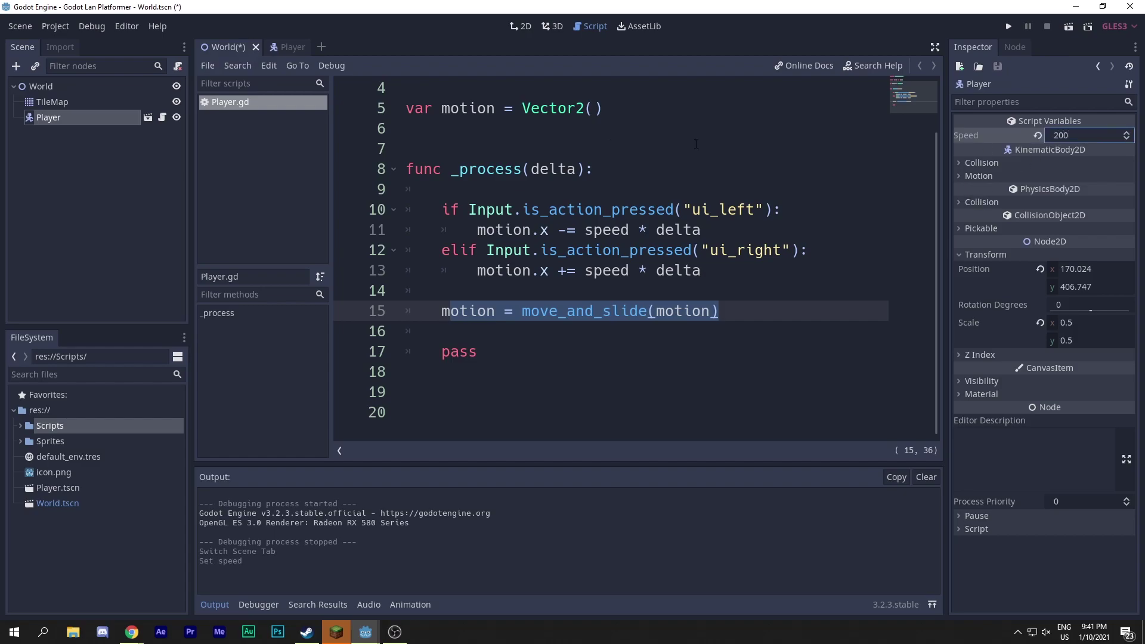
{"action": "key", "text": "ctrl+s"}
Test-run the game, walking the Player right and left, then reopen Player.gd
{"action": "key", "text": "ctrl+F1"}
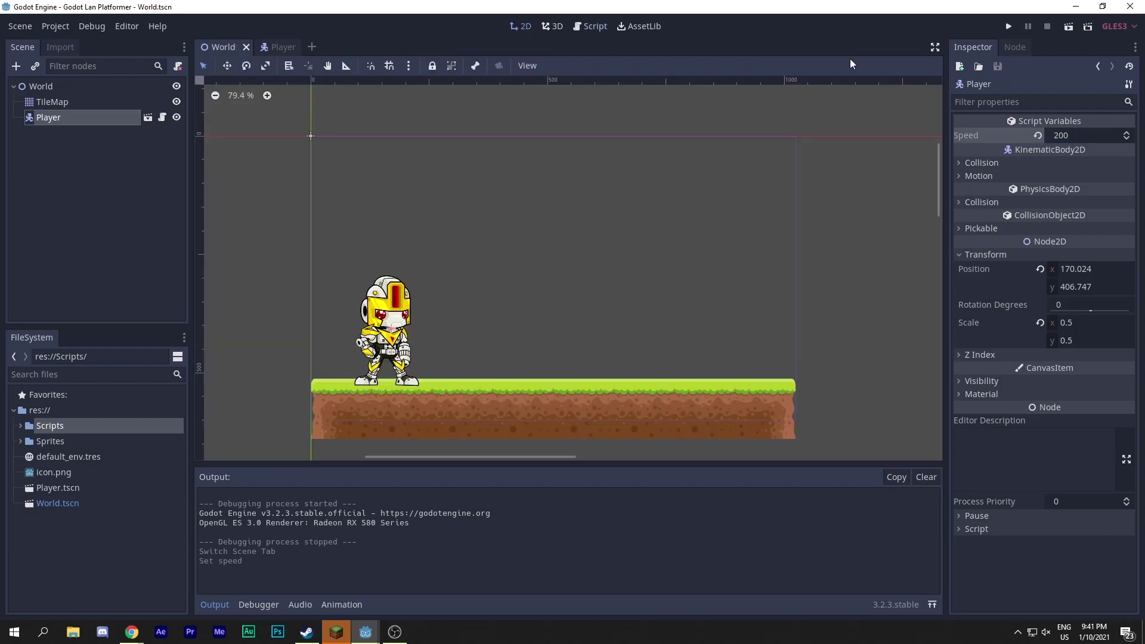
{"action": "left_click", "coordinate": [1010, 28]}
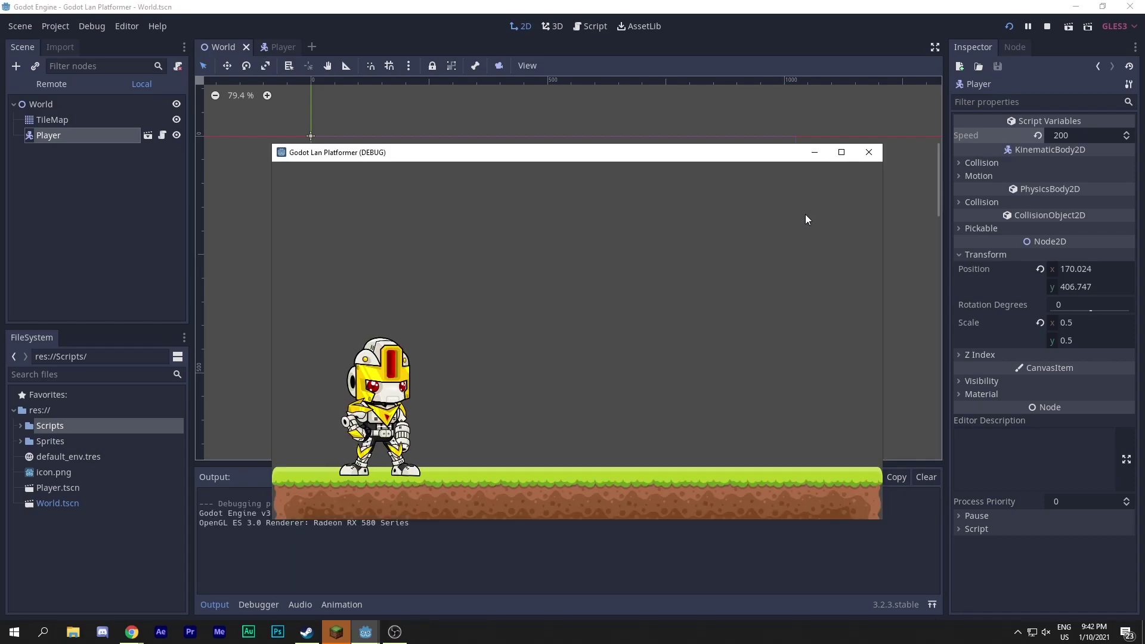
{"action": "key", "text": "Right"}
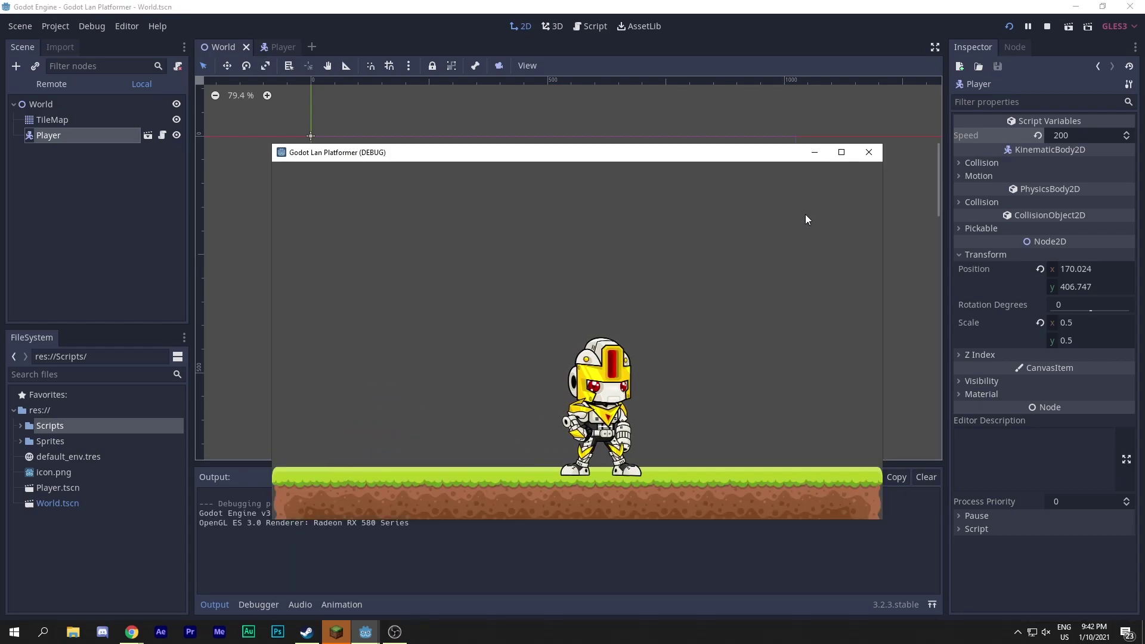
{"action": "key", "text": "Right"}
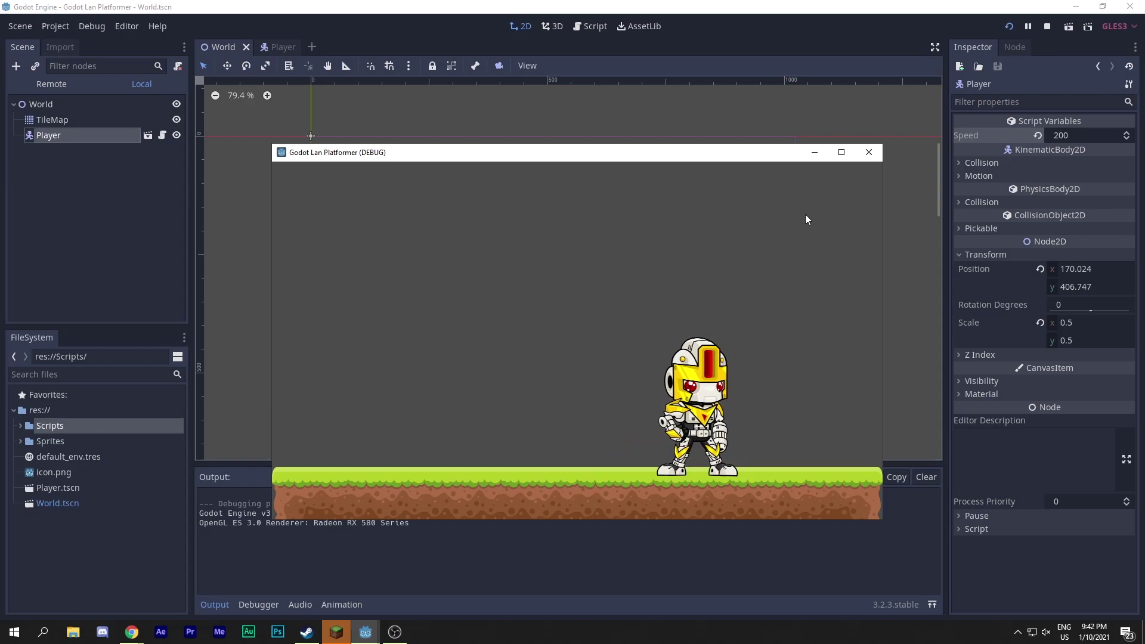
{"action": "key", "text": "Left"}
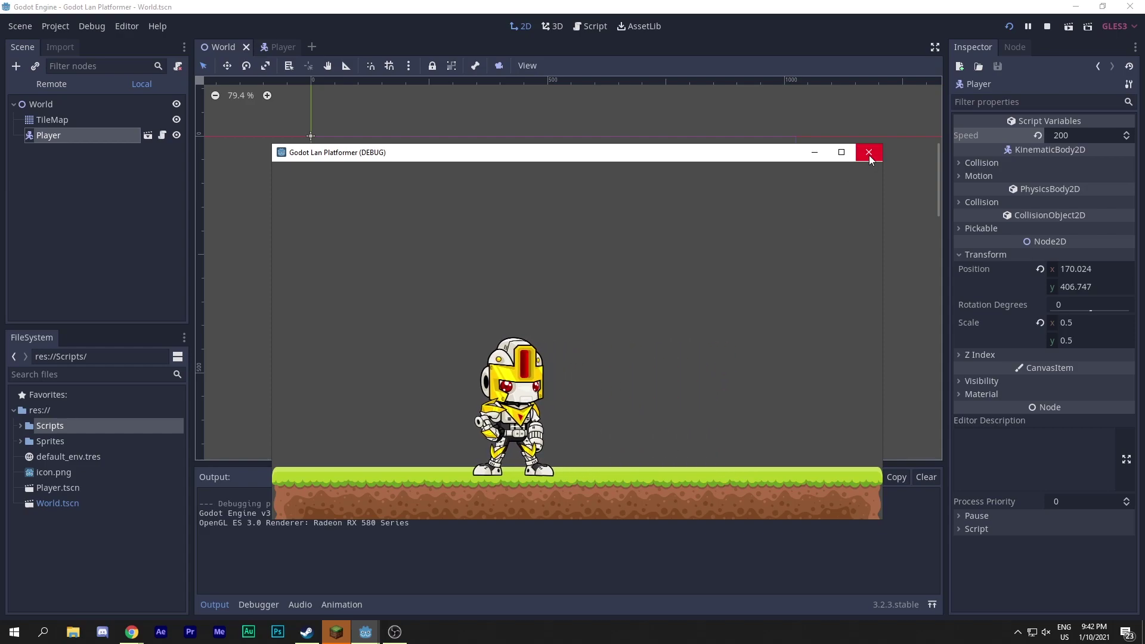
{"action": "left_click", "coordinate": [868, 155]}
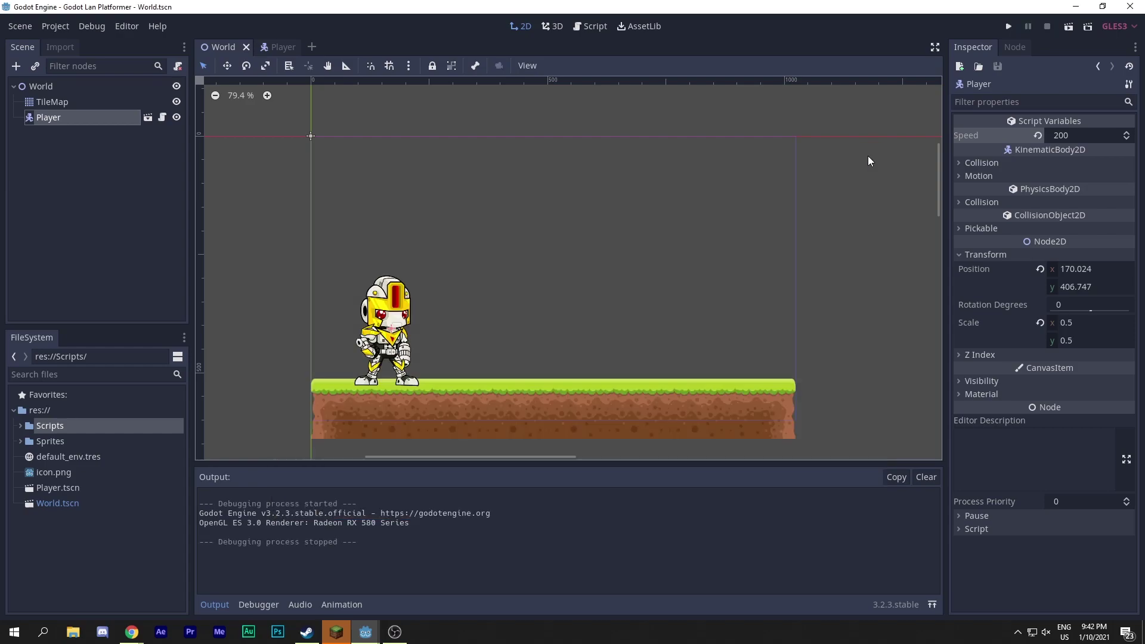
{"action": "left_click", "coordinate": [162, 117]}
Add an else: branch after line 13 that sets motion = Vector2.ZERO
{"action": "key", "text": "Up"}
{"action": "key", "text": "Up"}
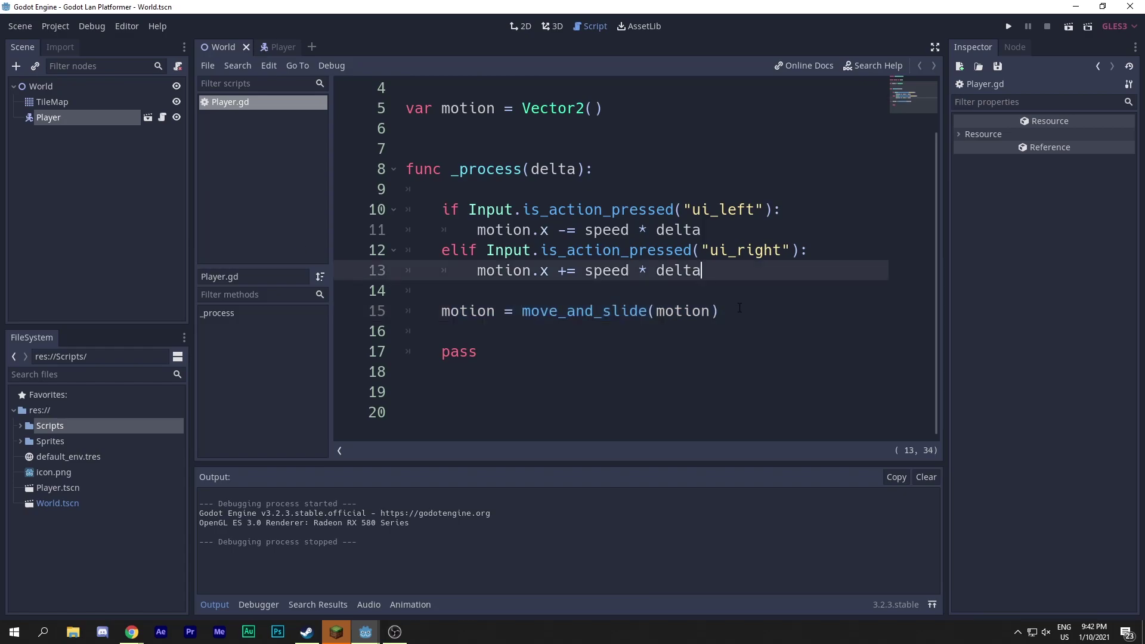
{"action": "key", "text": "Return"}
{"action": "type", "text": "elseL"}
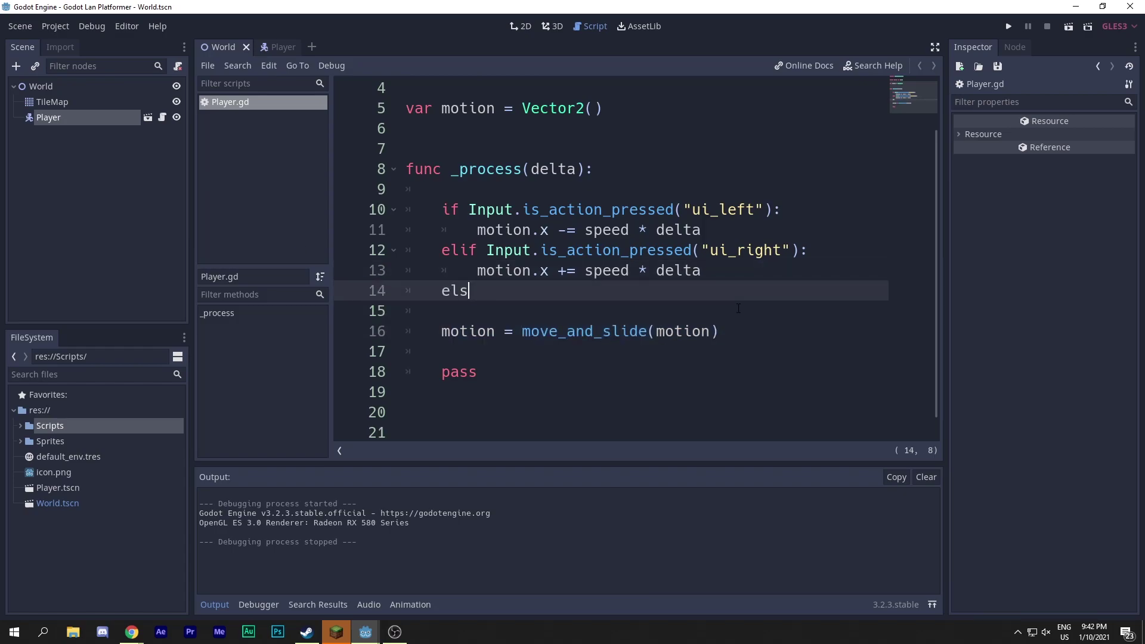
{"action": "key", "text": "Return"}
{"action": "key", "text": "BackSpace"}
{"action": "key", "text": "BackSpace"}
{"action": "key", "text": "BackSpace"}
{"action": "type", "text": ":"}
{"action": "key", "text": "Return"}
{"action": "type", "text": "mtoion"}
{"action": "key", "text": "BackSpace"}
{"action": "key", "text": "BackSpace"}
{"action": "key", "text": "BackSpace"}
{"action": "key", "text": "BackSpace"}
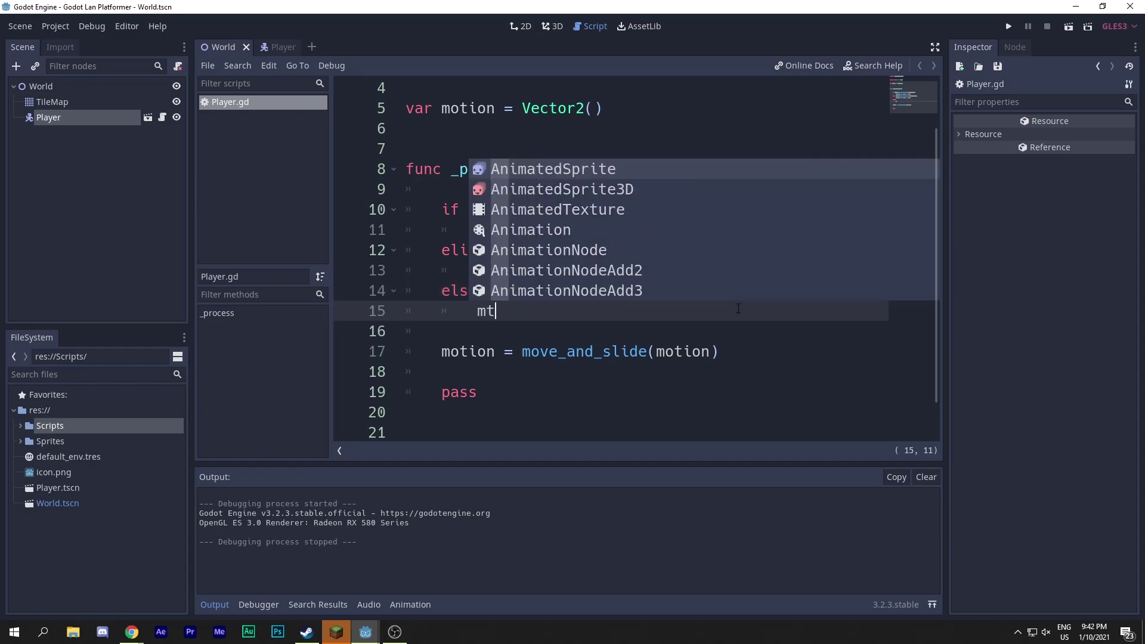
{"action": "key", "text": "BackSpace"}
{"action": "type", "text": "otion = "}
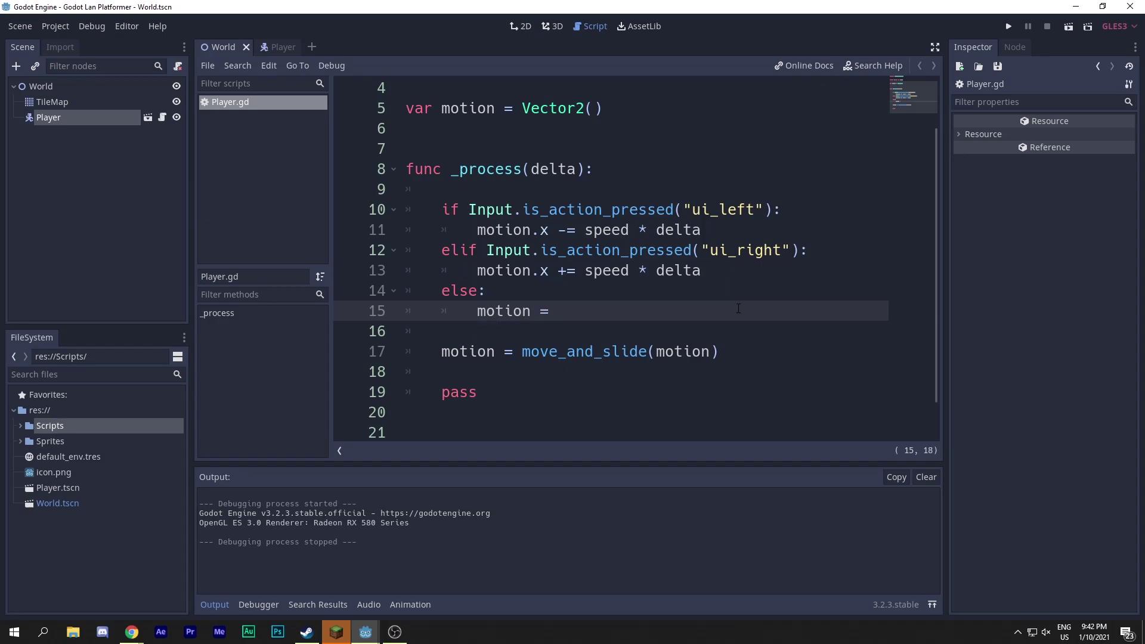
{"action": "type", "text": "move_an"}
{"action": "key", "text": "BackSpace"}
{"action": "type", "text": "Vector2.ZERO"}
Test-run the game, moving the Player right, then close the game window
{"action": "left_click", "coordinate": [1008, 26]}
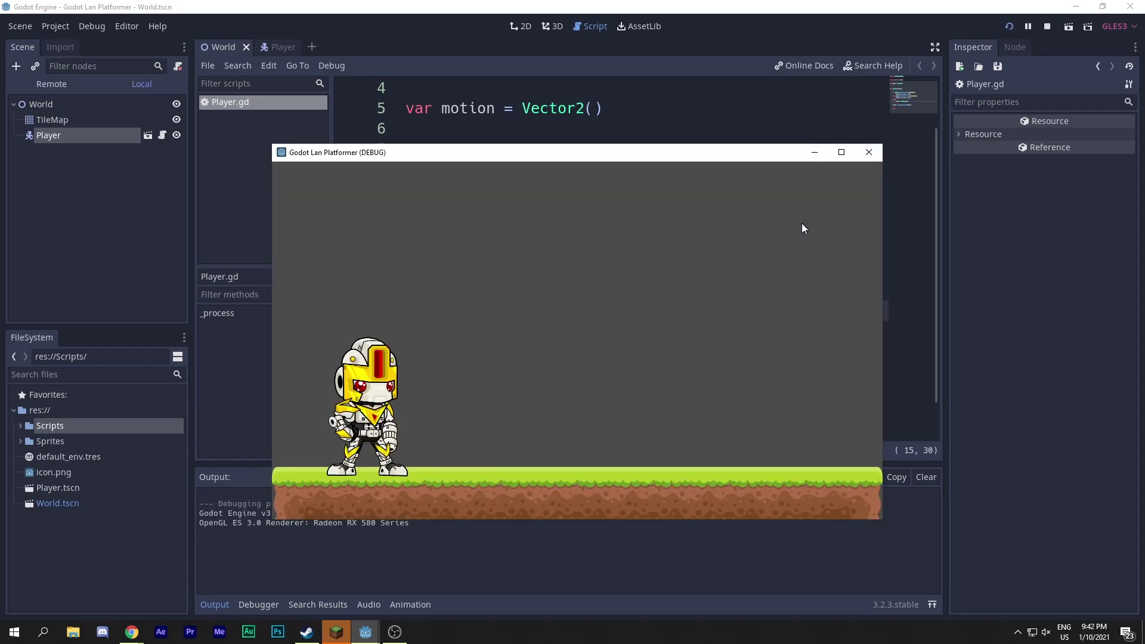
{"action": "key", "text": "Right"}
{"action": "key", "text": "Right"}
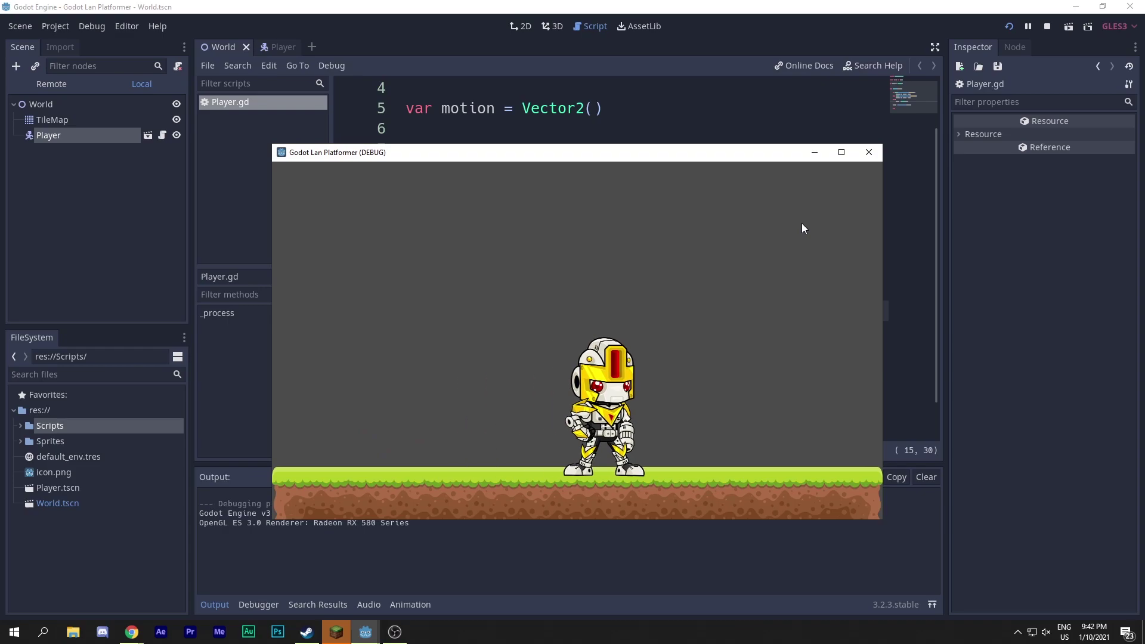
{"action": "left_click", "coordinate": [868, 152]}
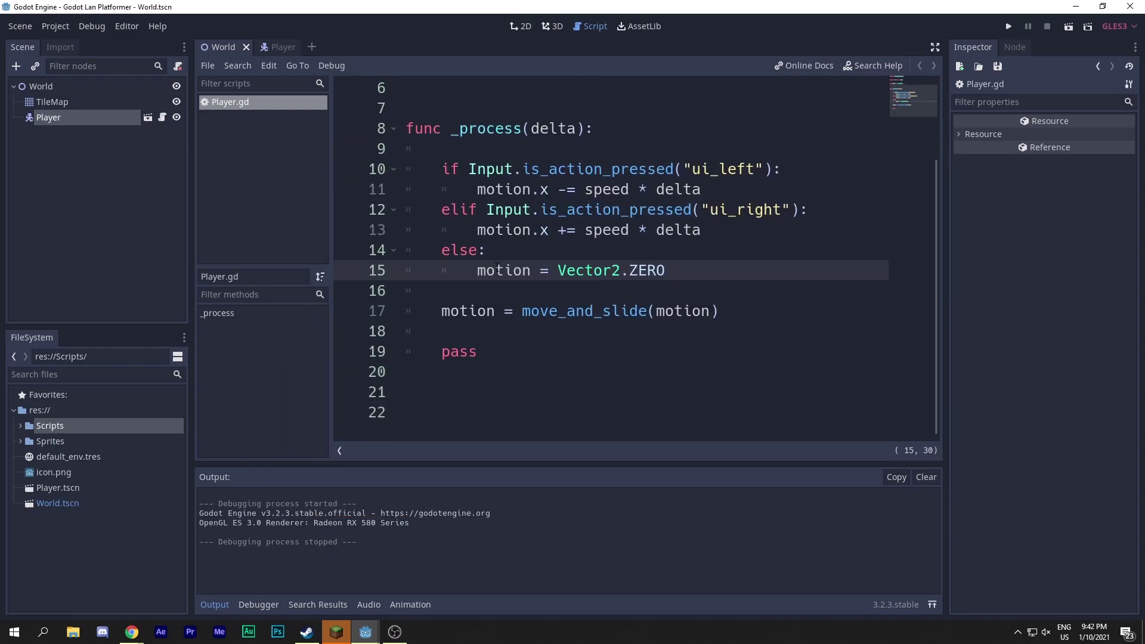
{"action": "scroll", "coordinate": [456, 230], "scroll_direction": "up", "scroll_amount": 2}
View the Player scene in 2D, then return to the World scene with the Player on the grass
{"action": "left_click", "coordinate": [275, 46]}
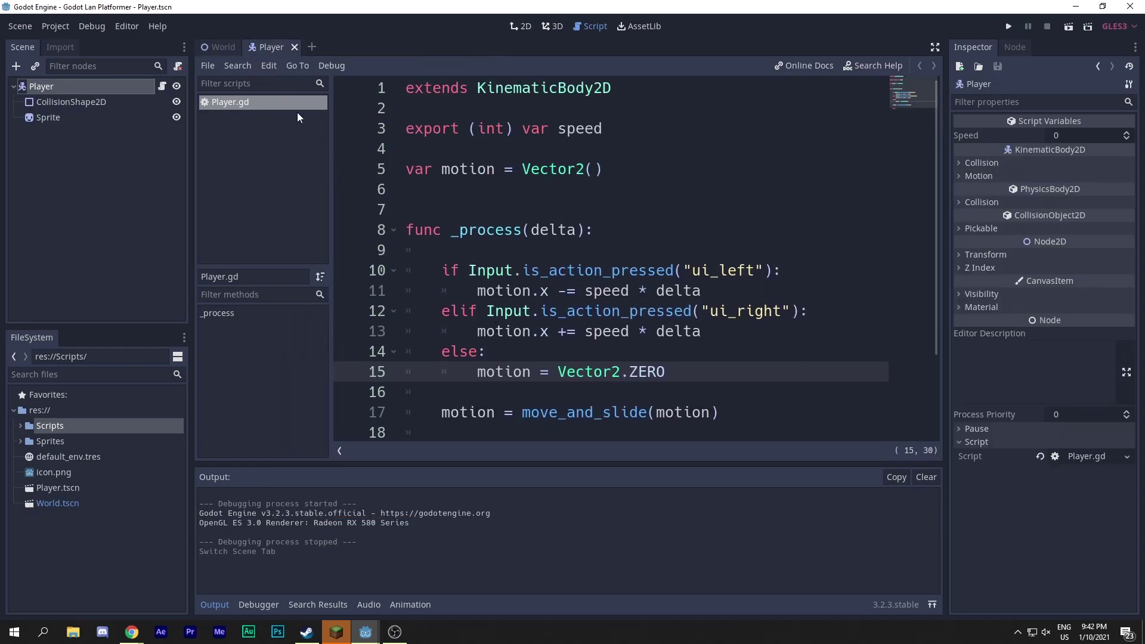
{"action": "left_click", "coordinate": [521, 26]}
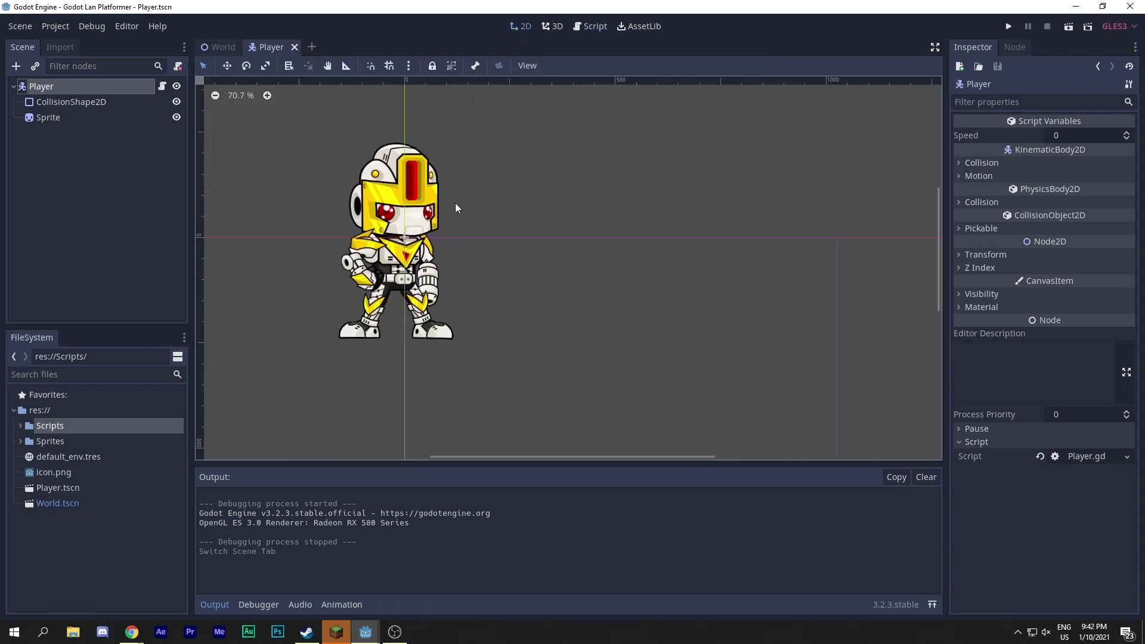
{"action": "left_click", "coordinate": [221, 48]}
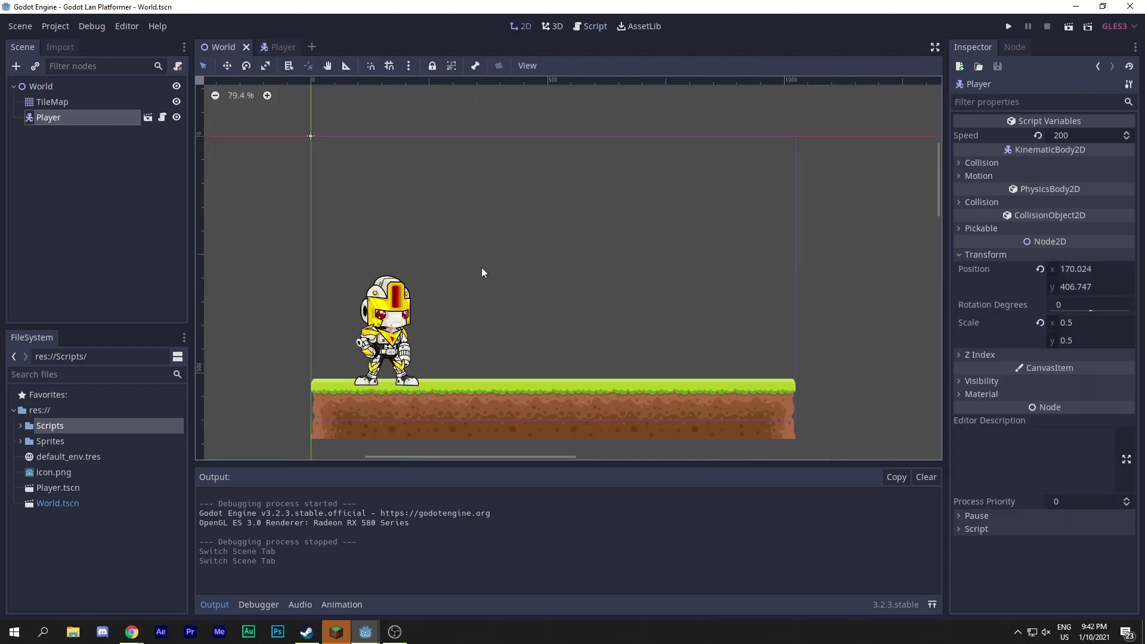